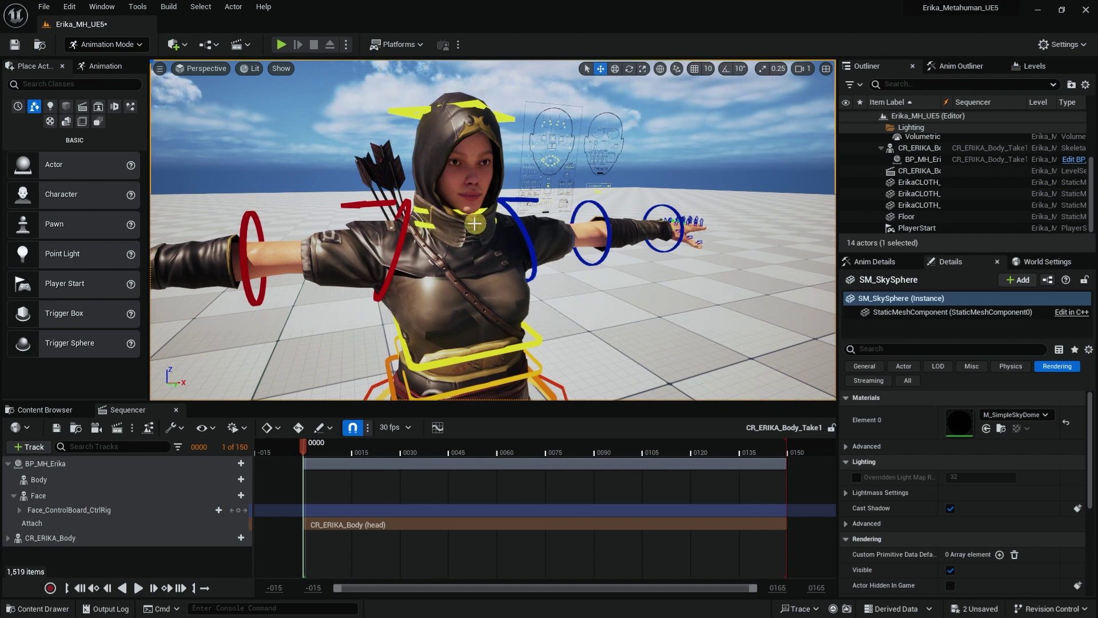
{"action": "right_click_drag", "start_coordinate": [499, 216], "coordinate": [519, 225]}
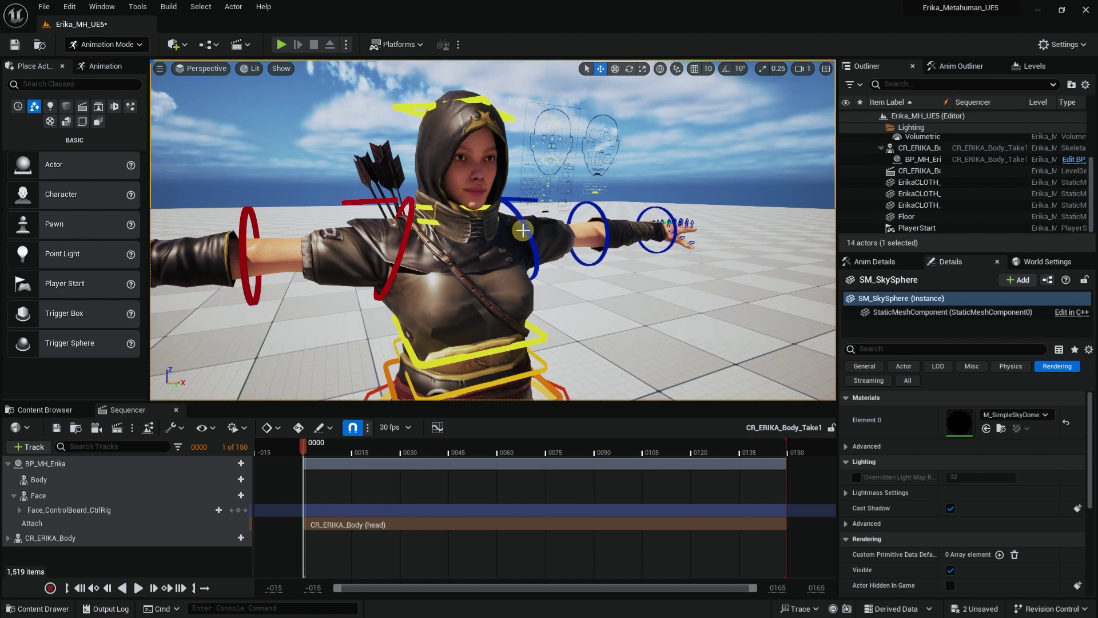
{"action": "right_click_drag", "start_coordinate": [546, 252], "coordinate": [488, 219]}
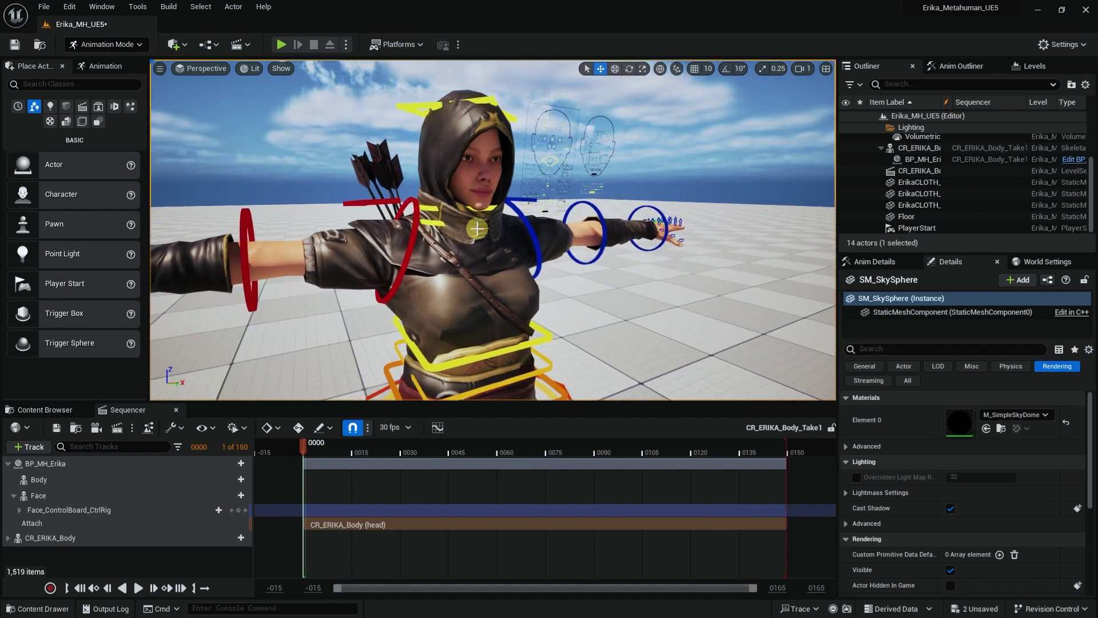
{"action": "left_click", "coordinate": [476, 179]}
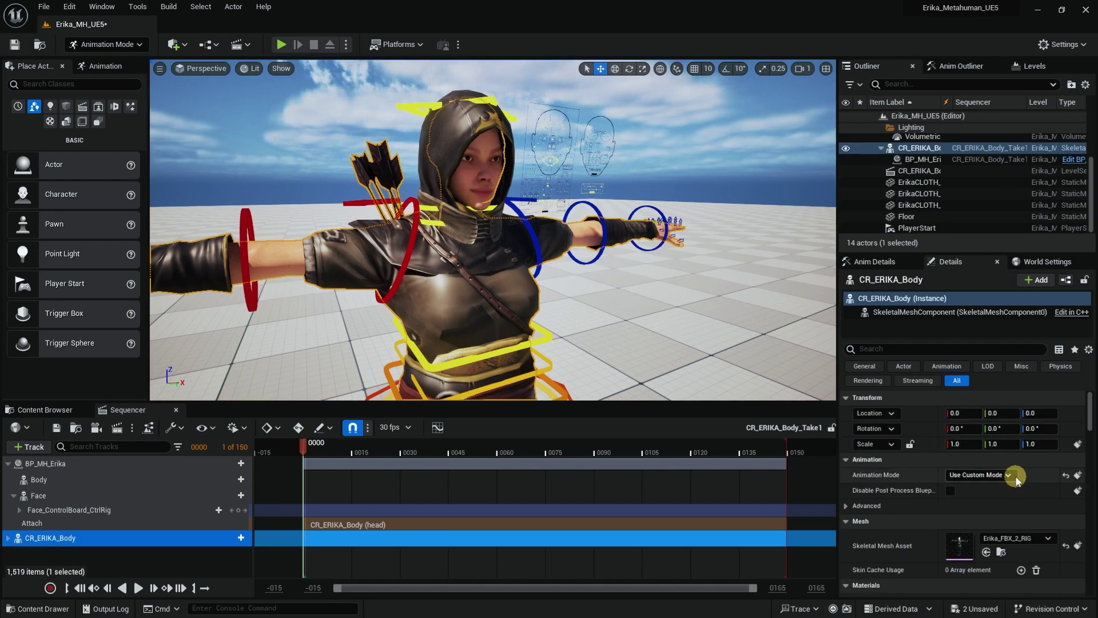
{"action": "scroll", "coordinate": [1064, 475], "scroll_direction": "down", "scroll_amount": 5}
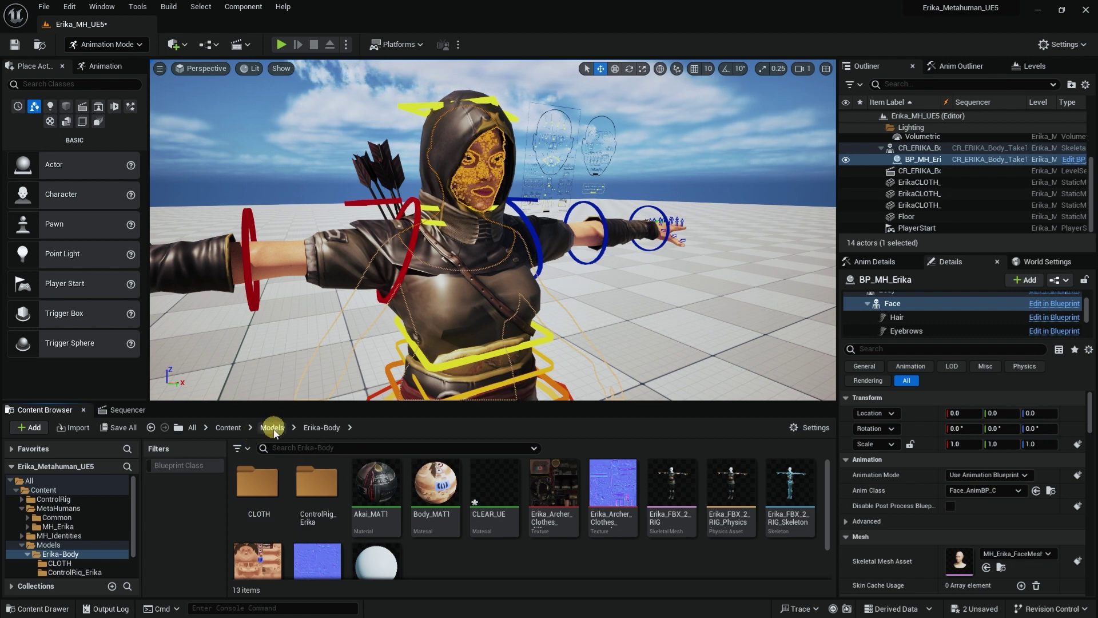
- Open the M_Head_Baked material from the project's MetaHumans/Common/Face/Materials/Baked folder
{"action": "left_click", "coordinate": [272, 428]}
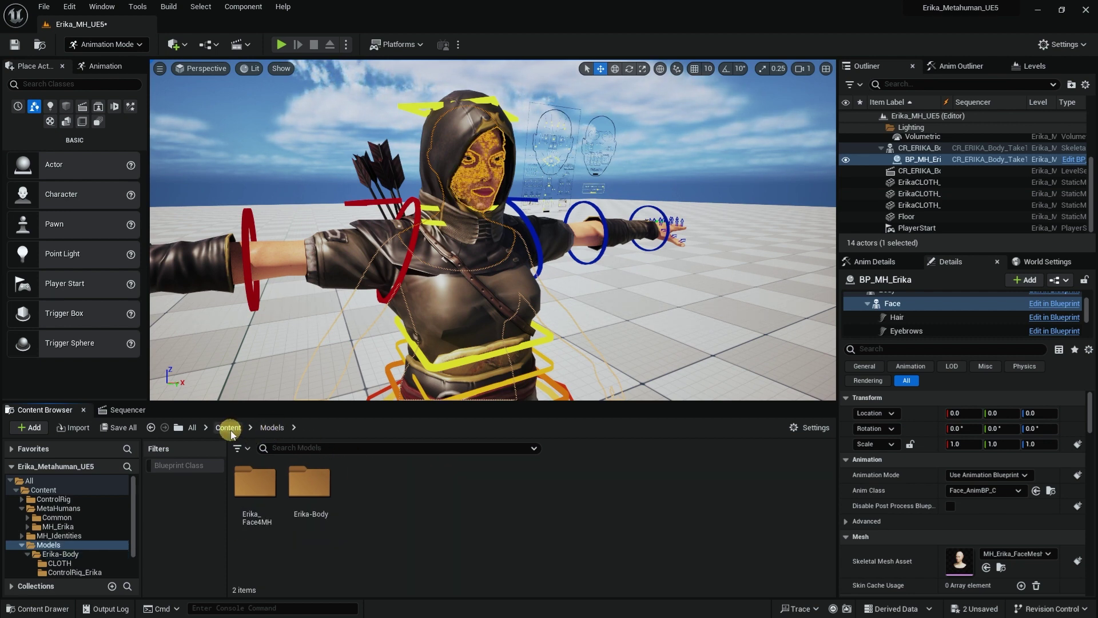
{"action": "left_click", "coordinate": [229, 428]}
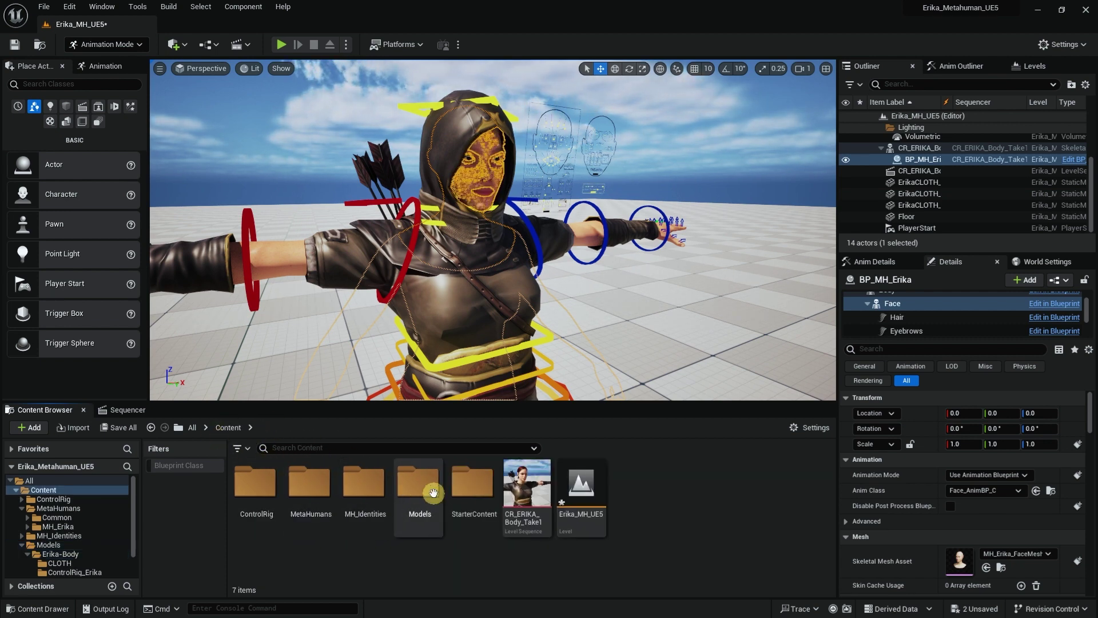
{"action": "double_click", "coordinate": [309, 485]}
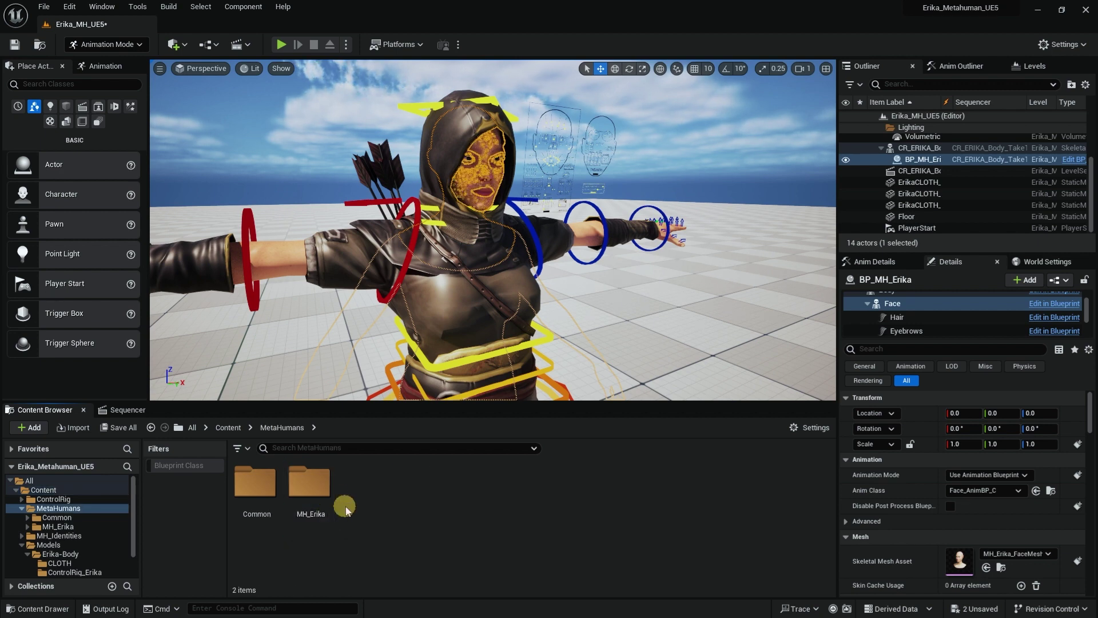
{"action": "double_click", "coordinate": [255, 485]}
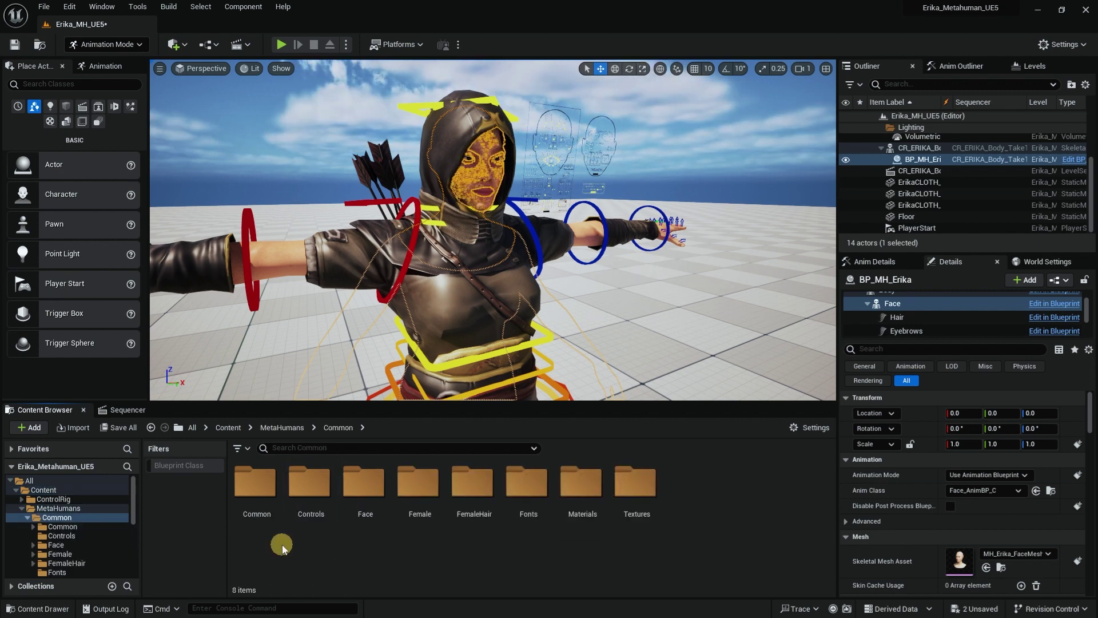
{"action": "double_click", "coordinate": [357, 512]}
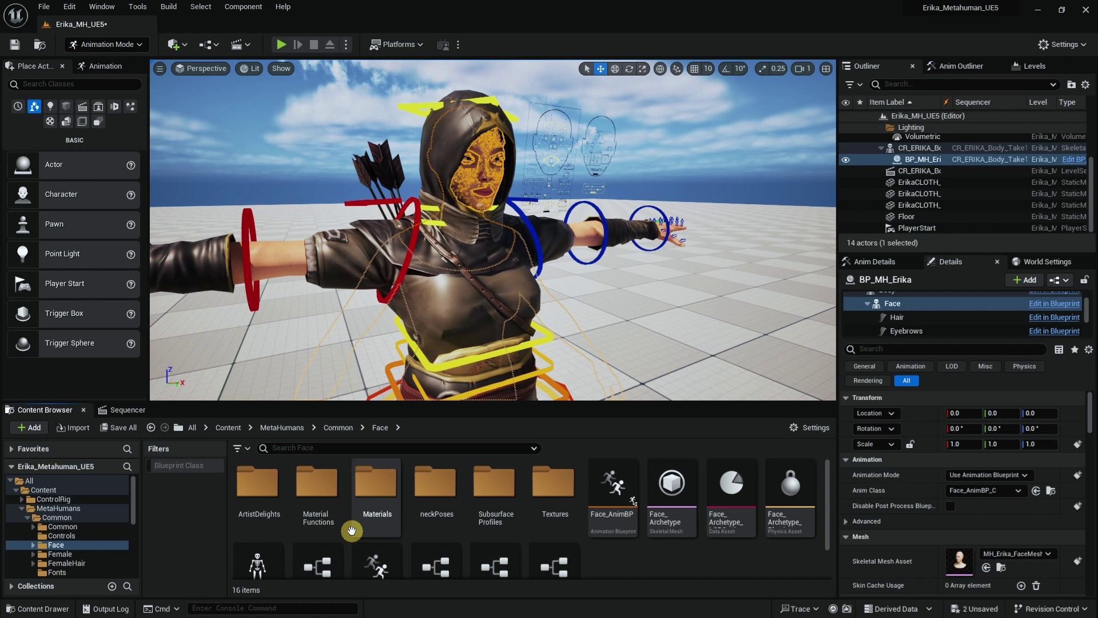
{"action": "double_click", "coordinate": [369, 495]}
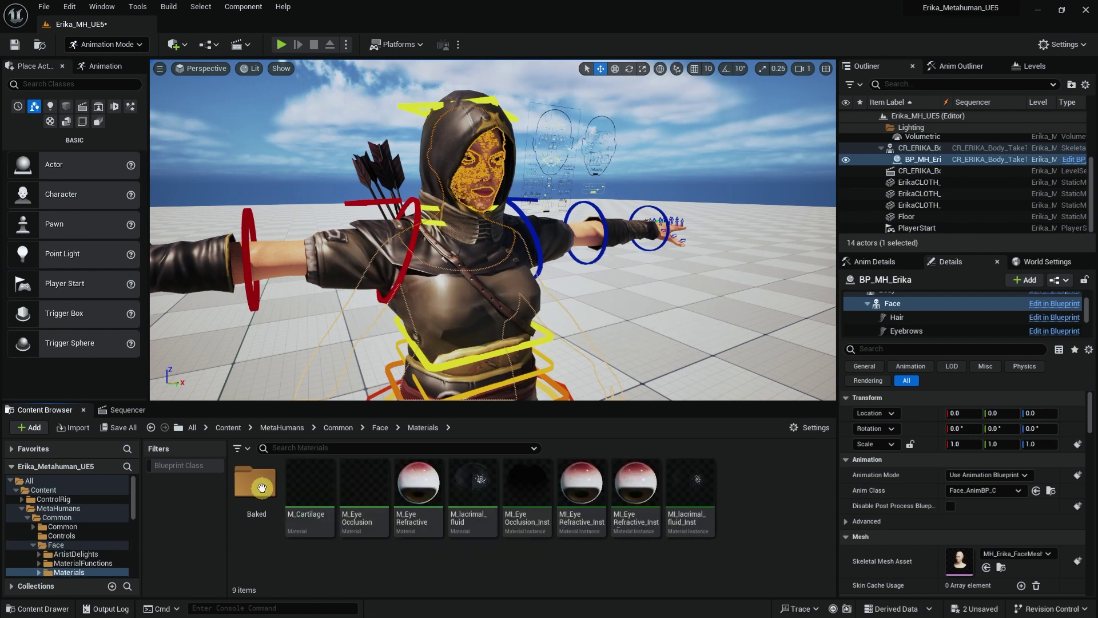
{"action": "double_click", "coordinate": [262, 487]}
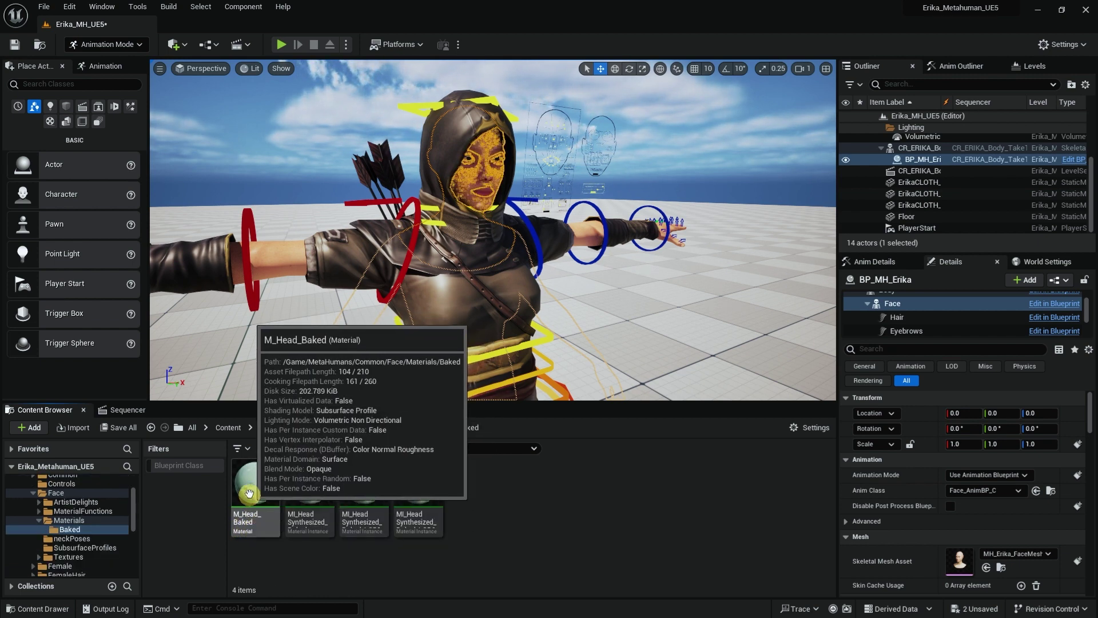
{"action": "left_click", "coordinate": [252, 485]}
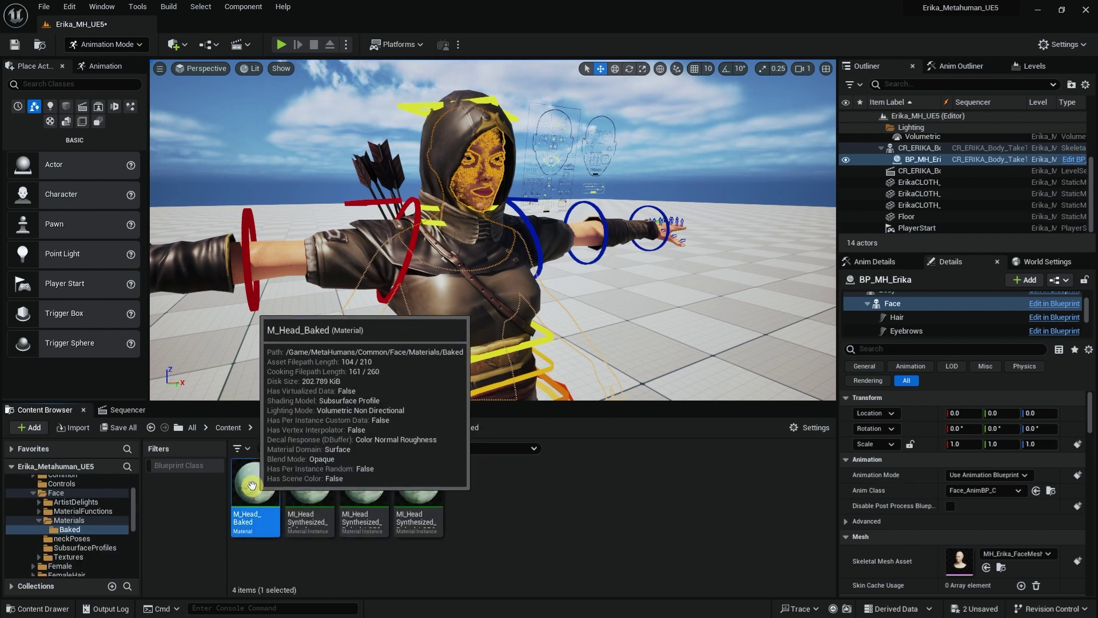
{"action": "double_click", "coordinate": [252, 485]}
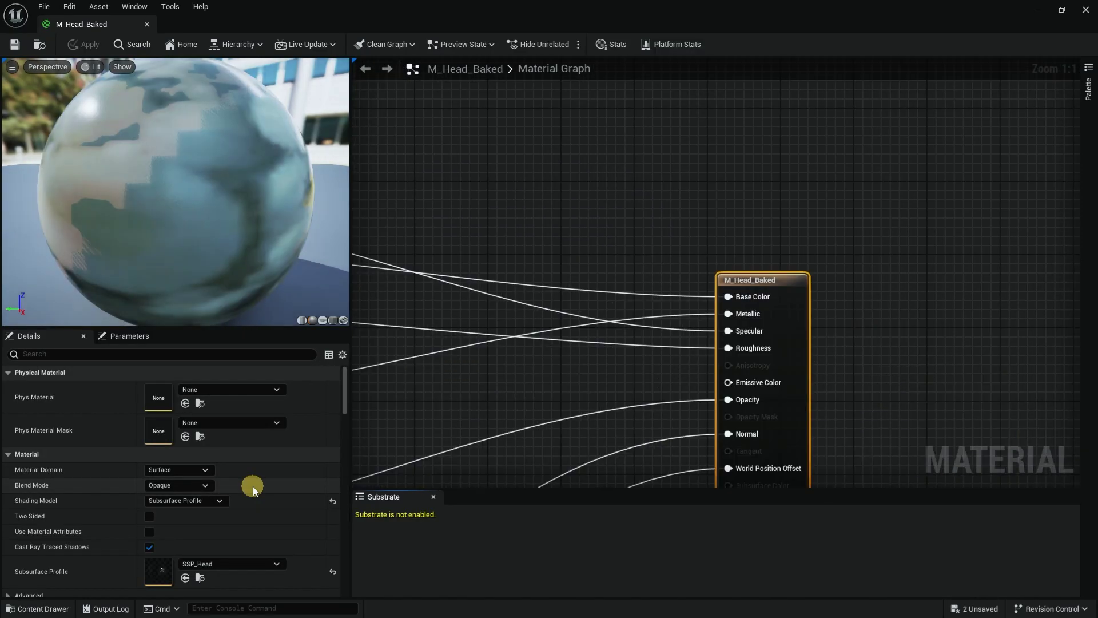
- Set the M_Head_Baked material's blend mode to Masked and save the material
{"action": "right_click_drag", "start_coordinate": [933, 301], "coordinate": [950, 230]}
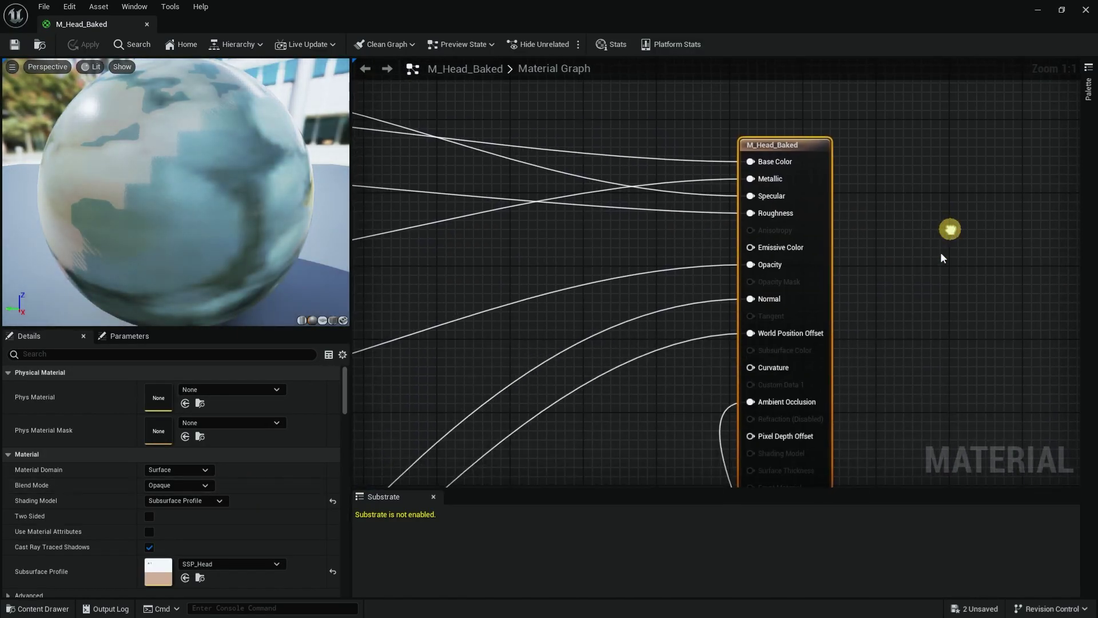
{"action": "scroll", "coordinate": [923, 280], "scroll_direction": "down", "scroll_amount": 1}
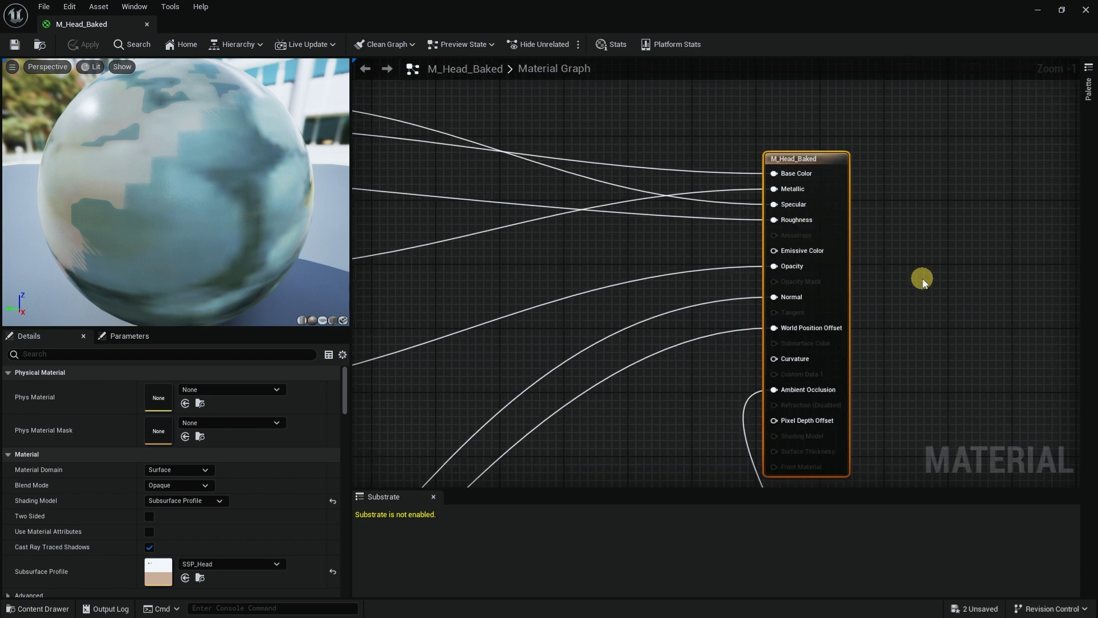
{"action": "left_click", "coordinate": [168, 486]}
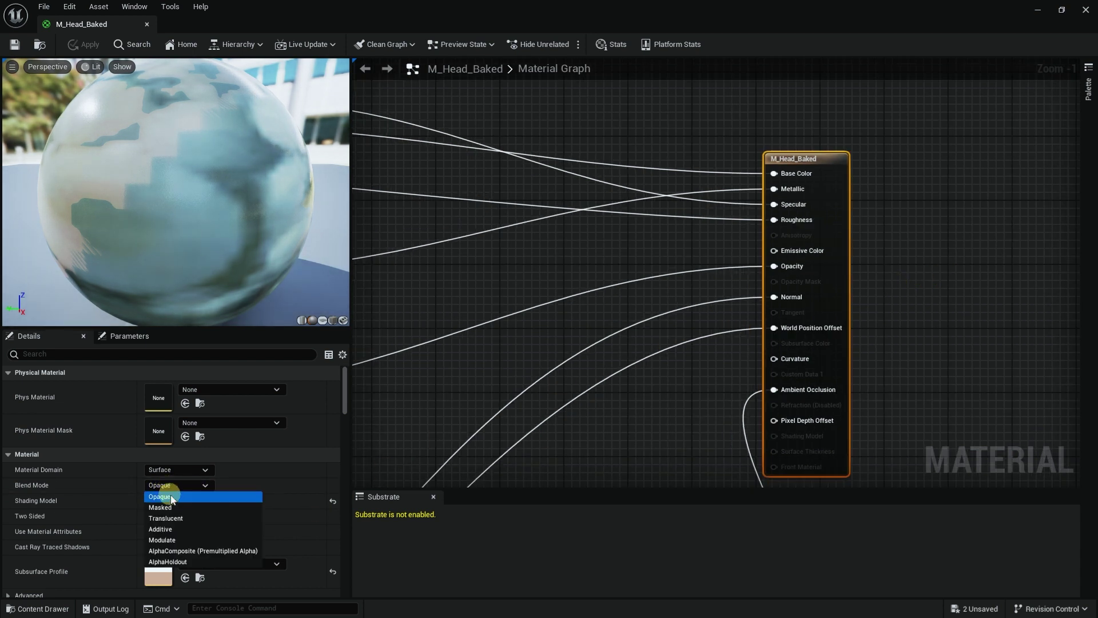
{"action": "left_click", "coordinate": [173, 509]}
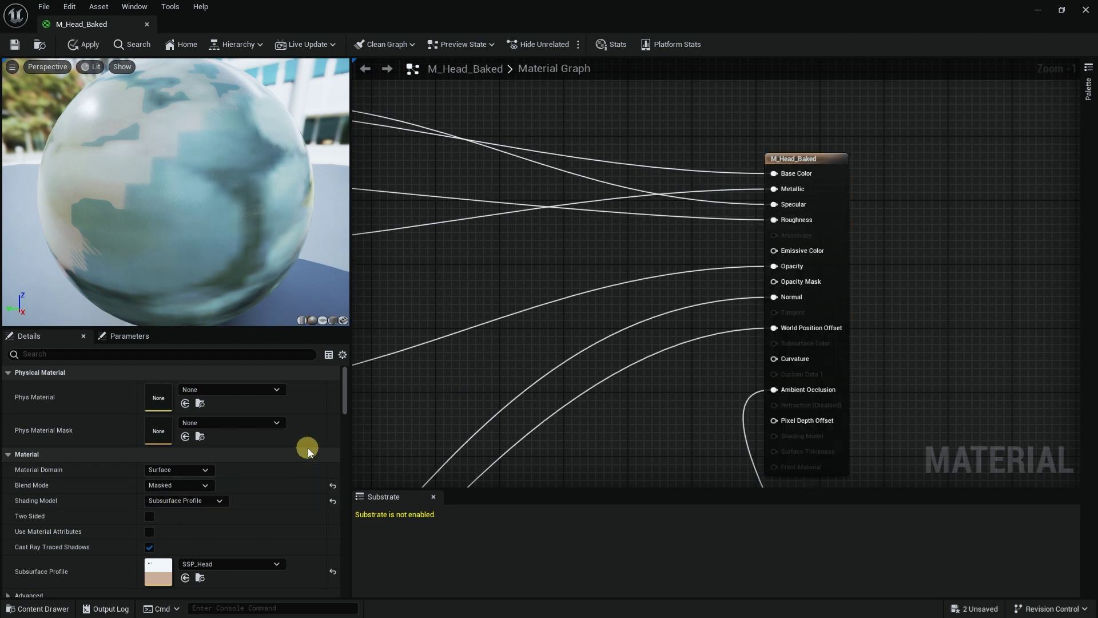
{"action": "left_click", "coordinate": [12, 49]}
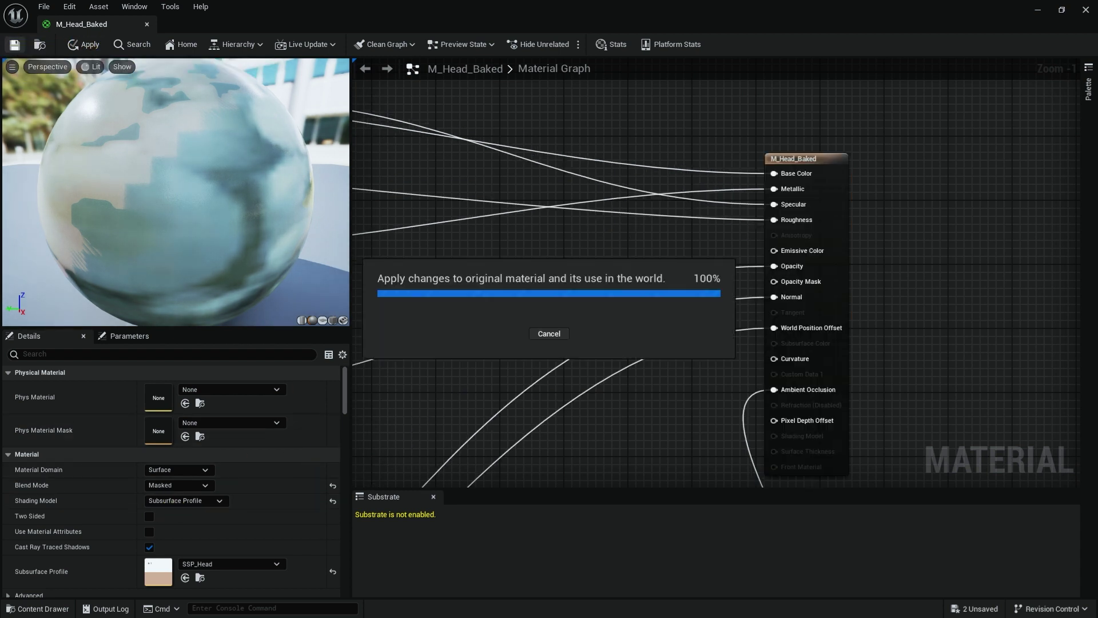
- Move the material editor aside and open the project's Models content folder
{"action": "left_click_drag", "start_coordinate": [661, 12], "coordinate": [772, 62]}
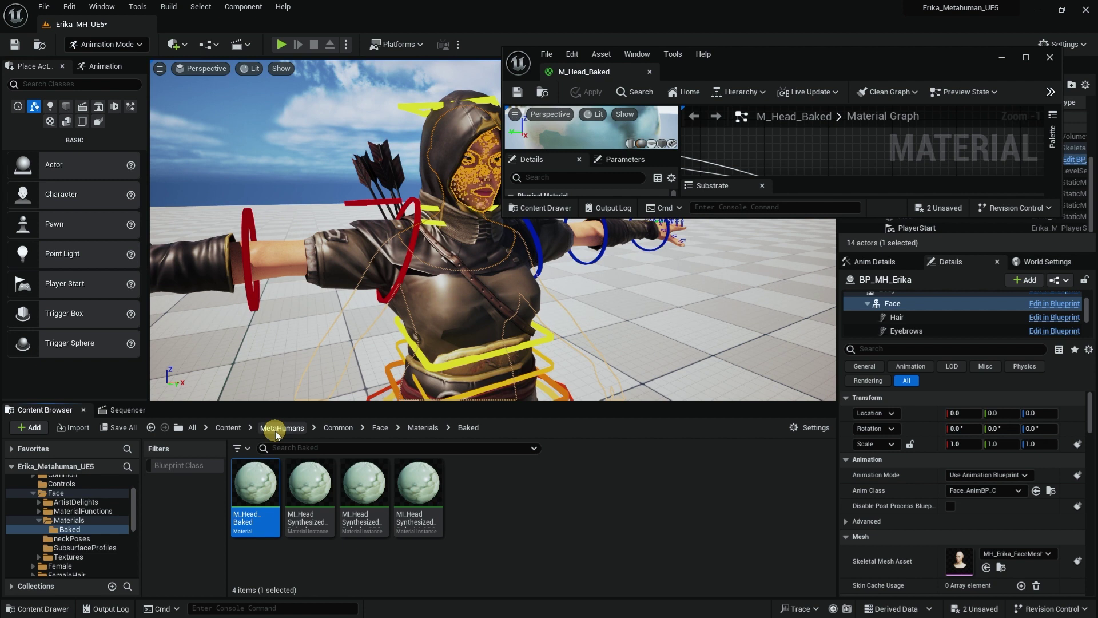
{"action": "left_click", "coordinate": [277, 428]}
{"action": "left_click", "coordinate": [227, 428]}
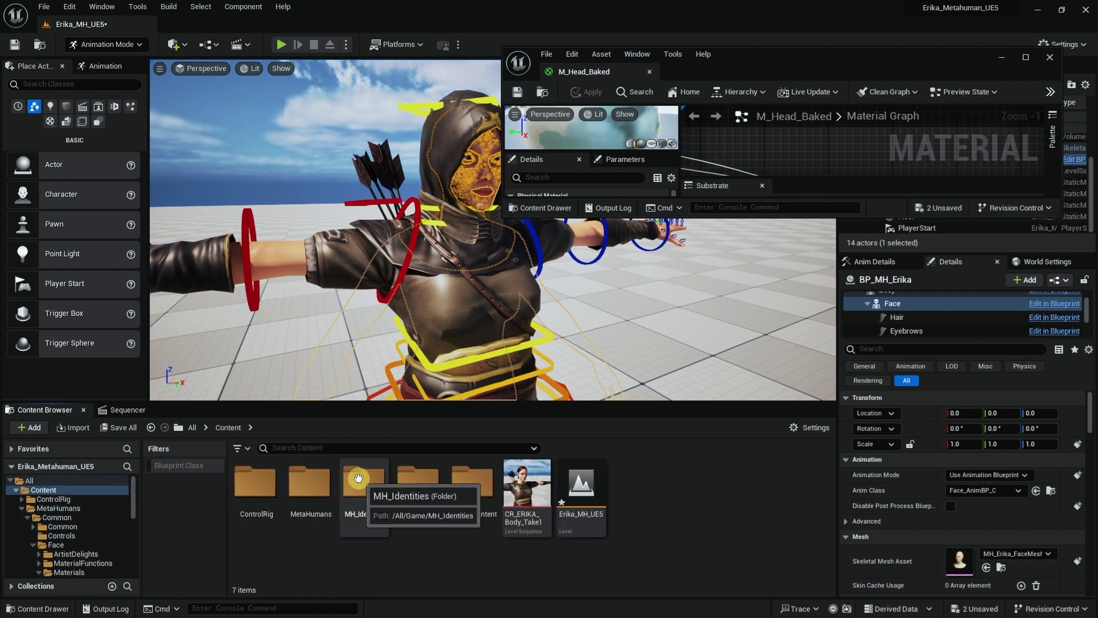
{"action": "double_click", "coordinate": [417, 482]}
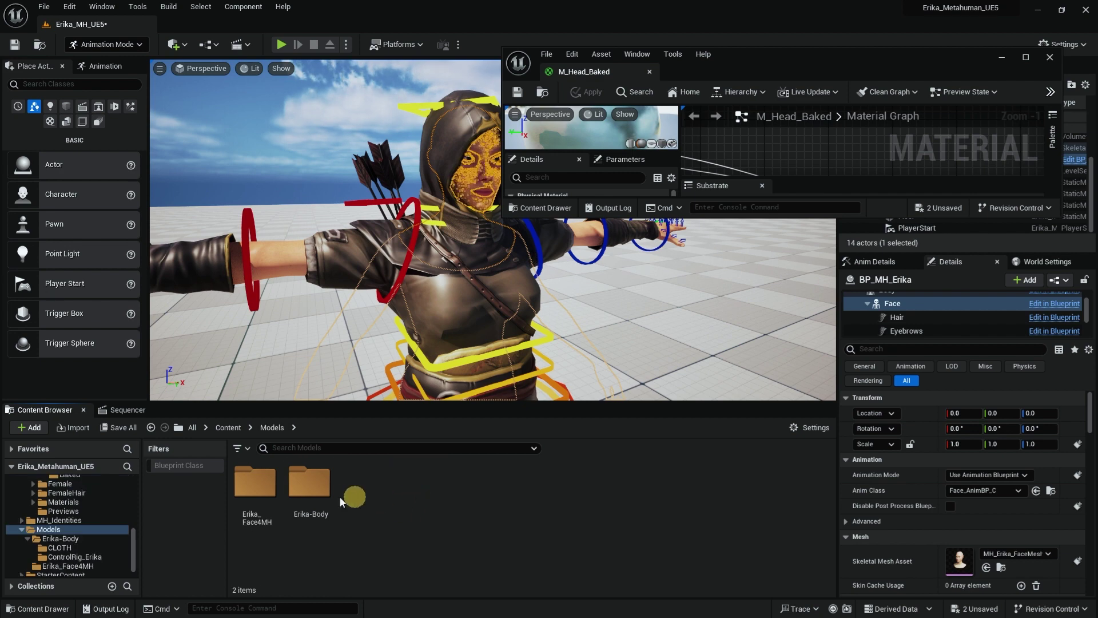
- Import OpacityMask_Inverted.png from the Erika_Metahuman_UE5 project folder into Models, previewing the image beforehand
{"action": "right_click", "coordinate": [390, 492]}
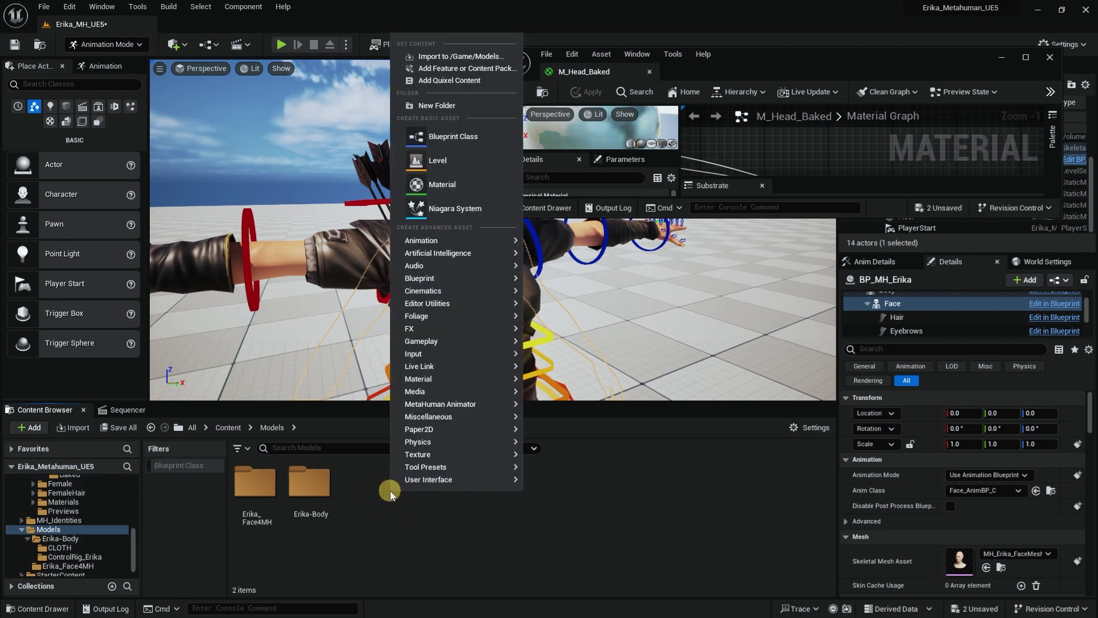
{"action": "left_click", "coordinate": [73, 427]}
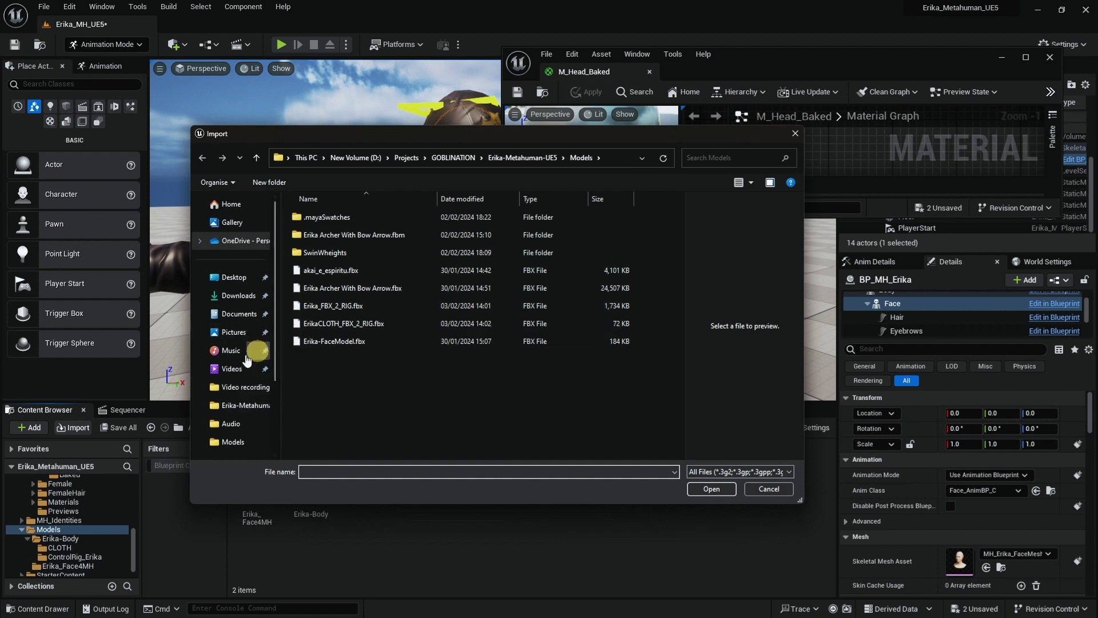
{"action": "left_click", "coordinate": [246, 405]}
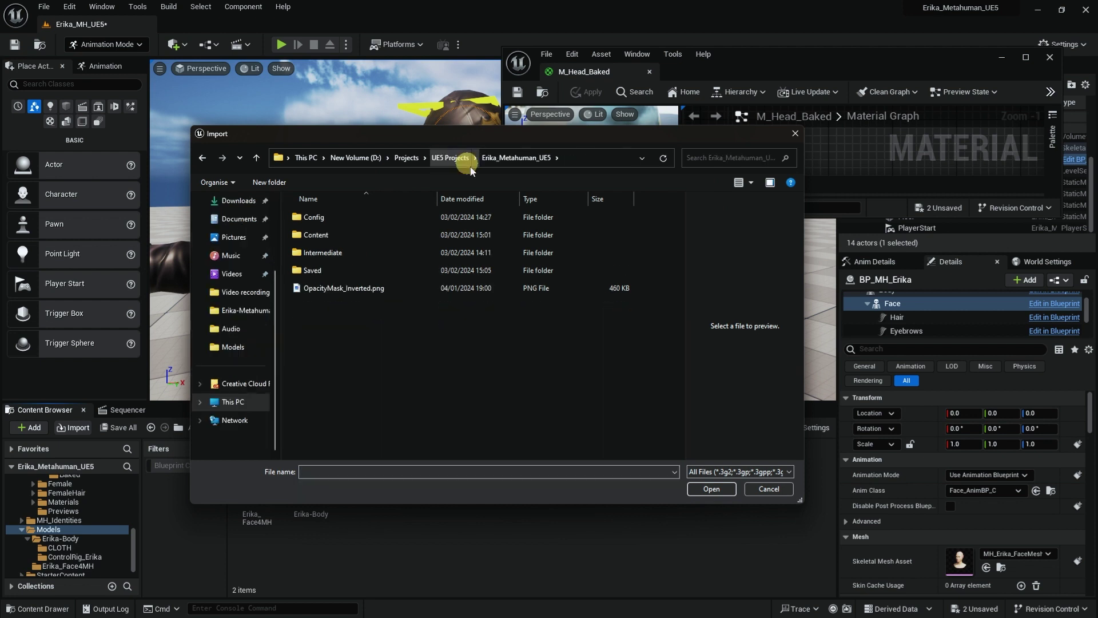
{"action": "left_click", "coordinate": [348, 290]}
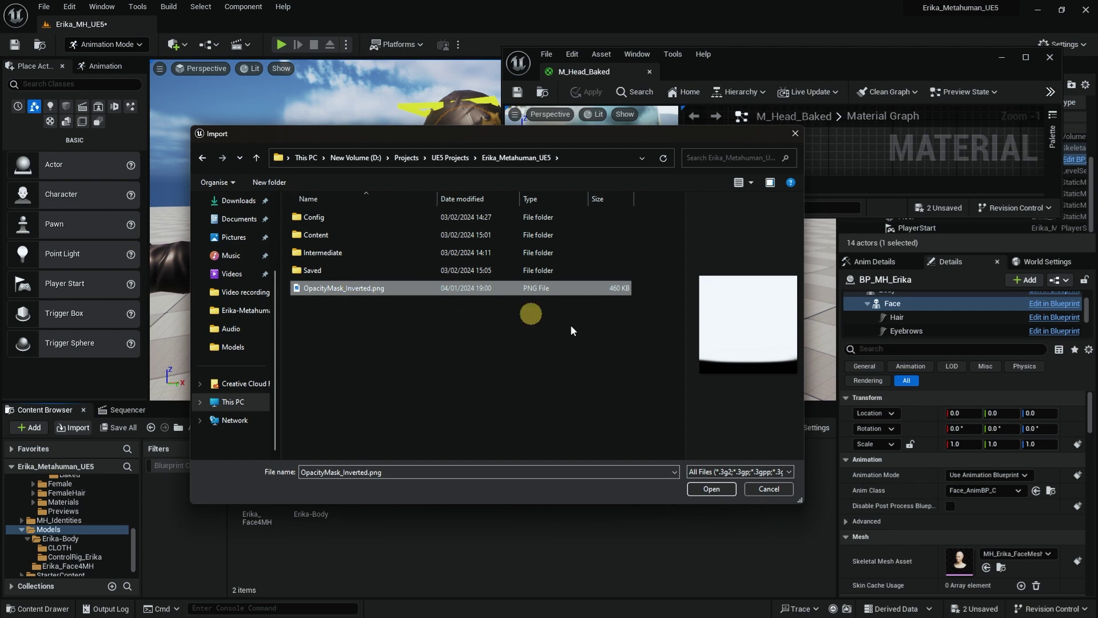
{"action": "right_click", "coordinate": [338, 295]}
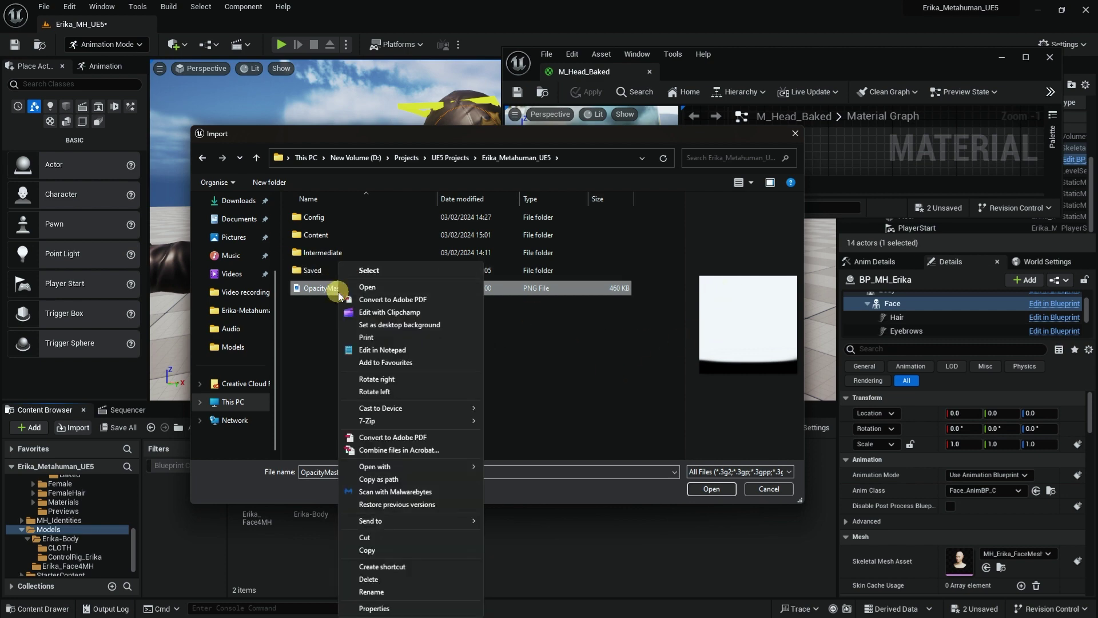
{"action": "left_click", "coordinate": [380, 286]}
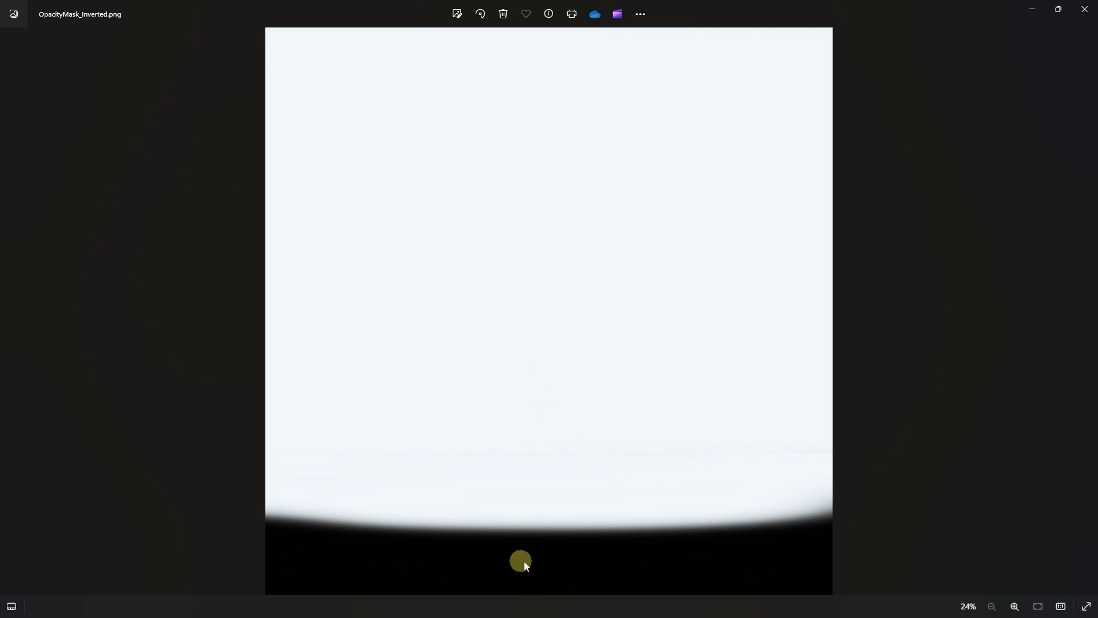
{"action": "left_click", "coordinate": [1083, 10]}
{"action": "left_click", "coordinate": [320, 253]}
{"action": "left_click", "coordinate": [318, 289]}
{"action": "left_click", "coordinate": [711, 489]}
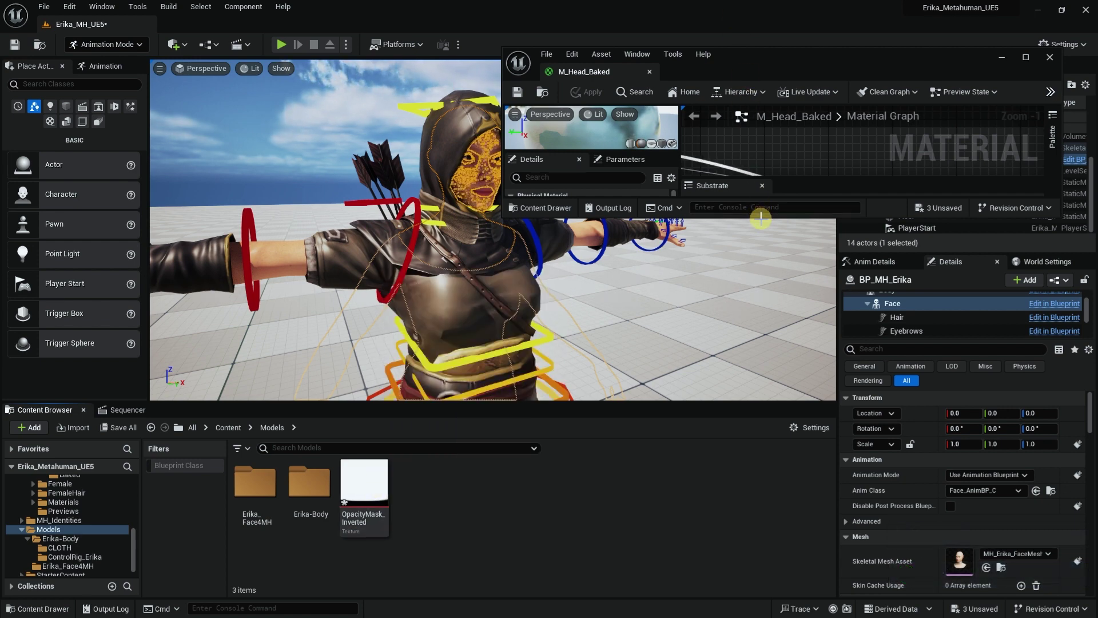
- Wire the OpacityMask_Inverted texture's RGB output into M_Head_Baked's Opacity Mask input and save the material
{"action": "left_click_drag", "start_coordinate": [760, 218], "coordinate": [799, 534]}
{"action": "right_click_drag", "start_coordinate": [850, 328], "coordinate": [682, 282]}
{"action": "right_click_drag", "start_coordinate": [783, 269], "coordinate": [767, 245]}
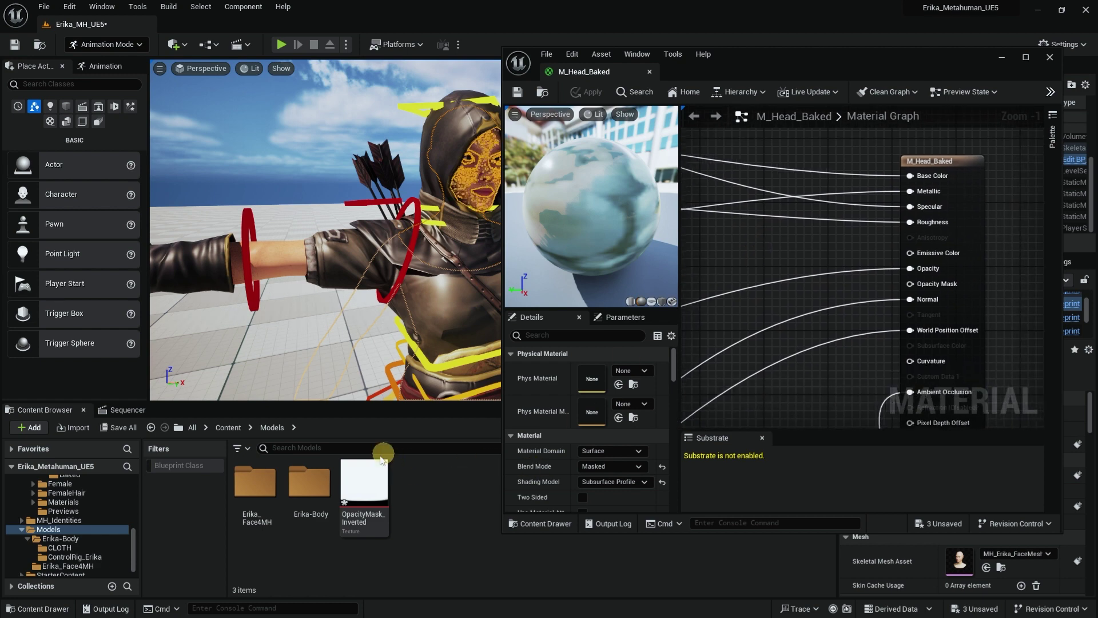
{"action": "left_click_drag", "start_coordinate": [355, 482], "coordinate": [760, 188]}
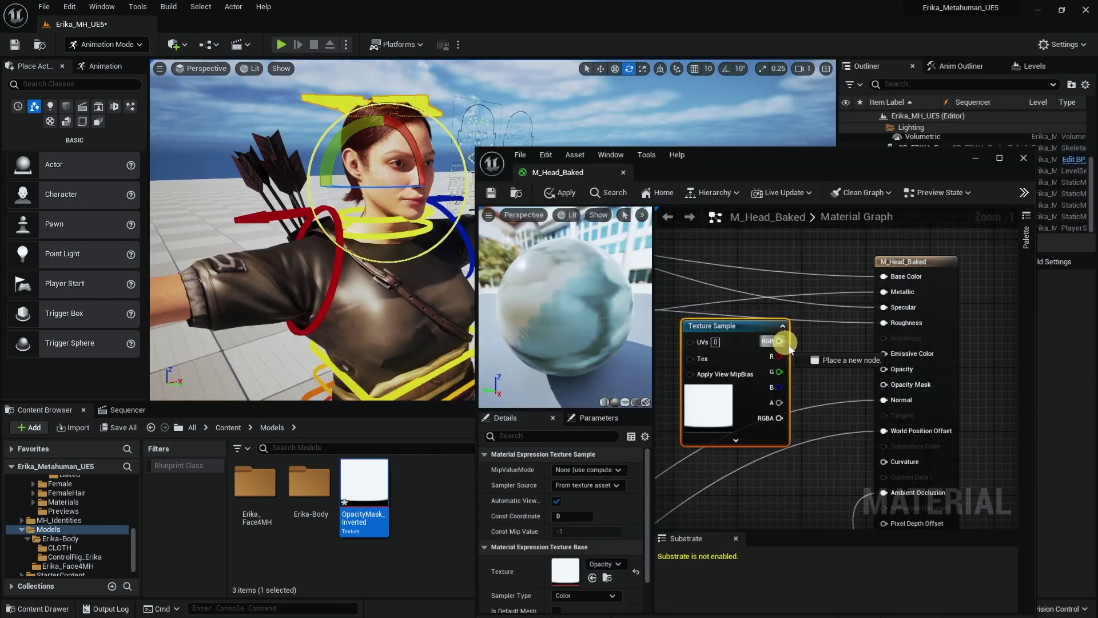
{"action": "left_click_drag", "start_coordinate": [790, 344], "coordinate": [889, 385]}
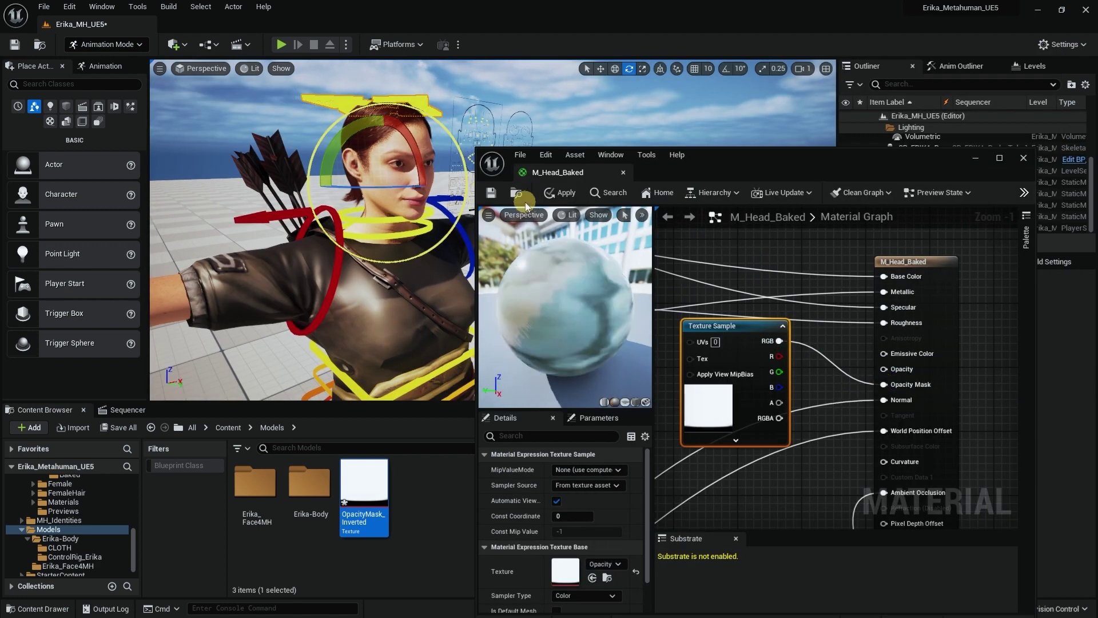
{"action": "left_click", "coordinate": [495, 197]}
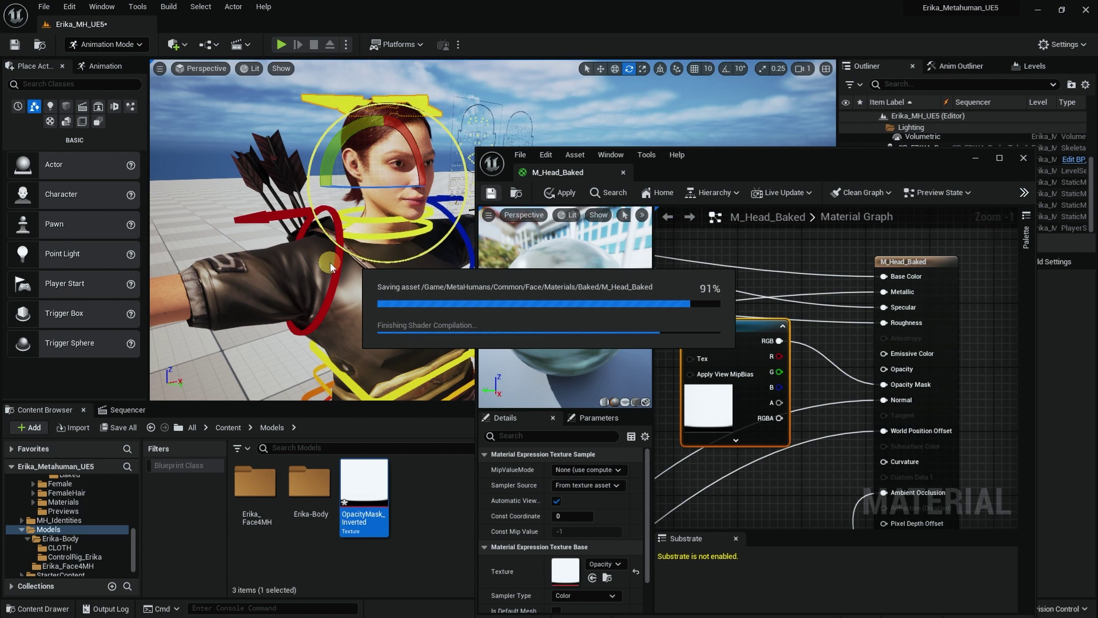
- Hide the rig controls in the level view and inspect the character's neck seam from several angles
{"action": "left_click_drag", "start_coordinate": [420, 350], "coordinate": [400, 321], "text": "alt"}
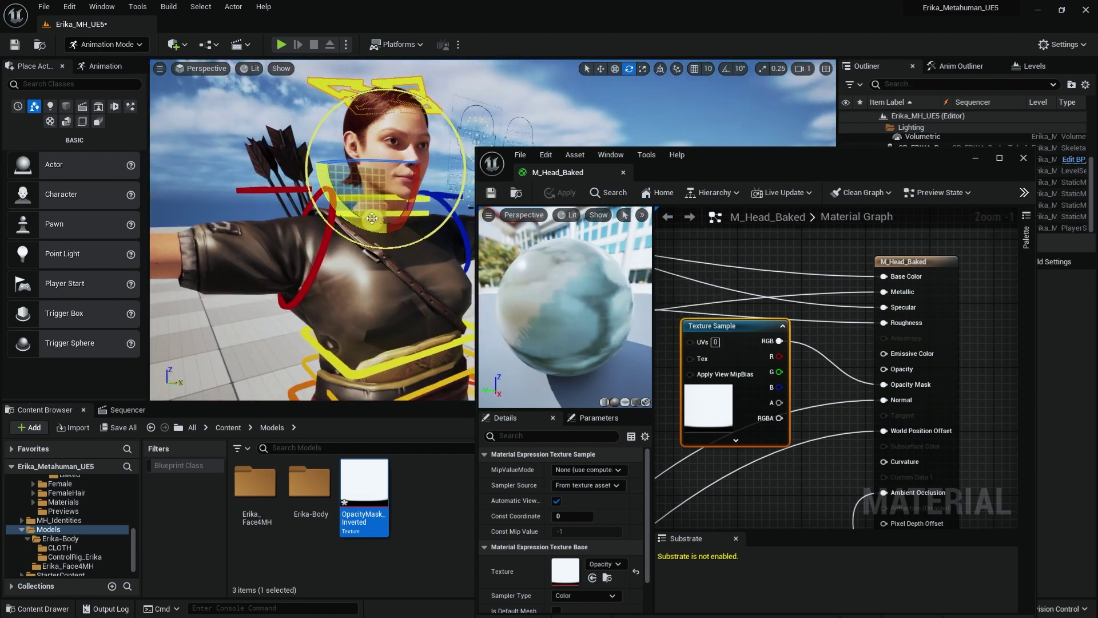
{"action": "key", "text": "t"}
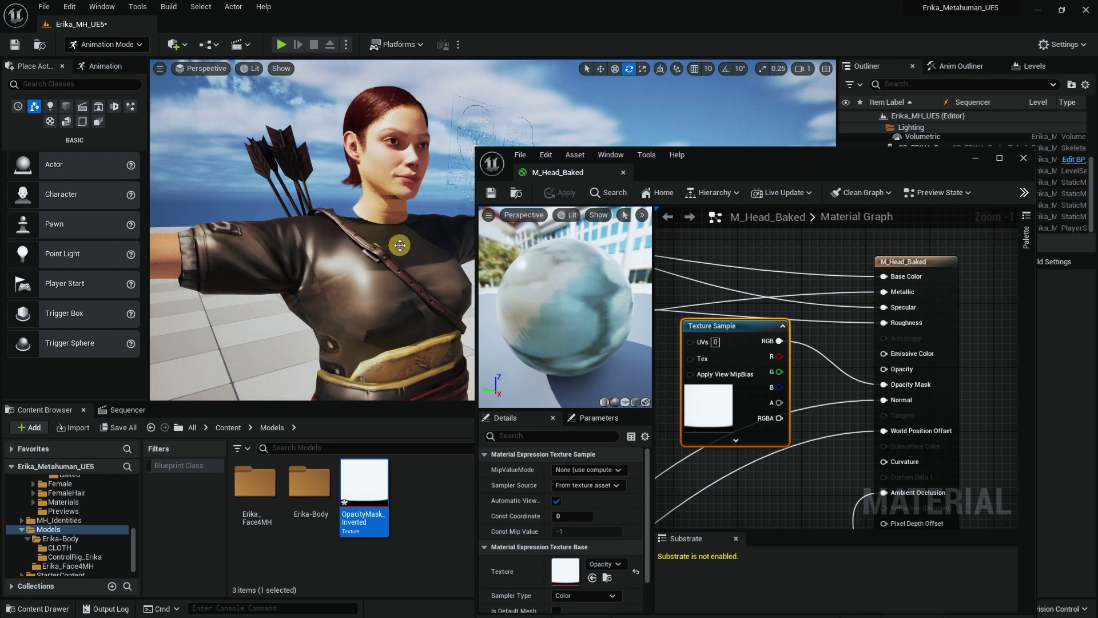
{"action": "left_click_drag", "start_coordinate": [402, 253], "coordinate": [372, 213], "text": "alt"}
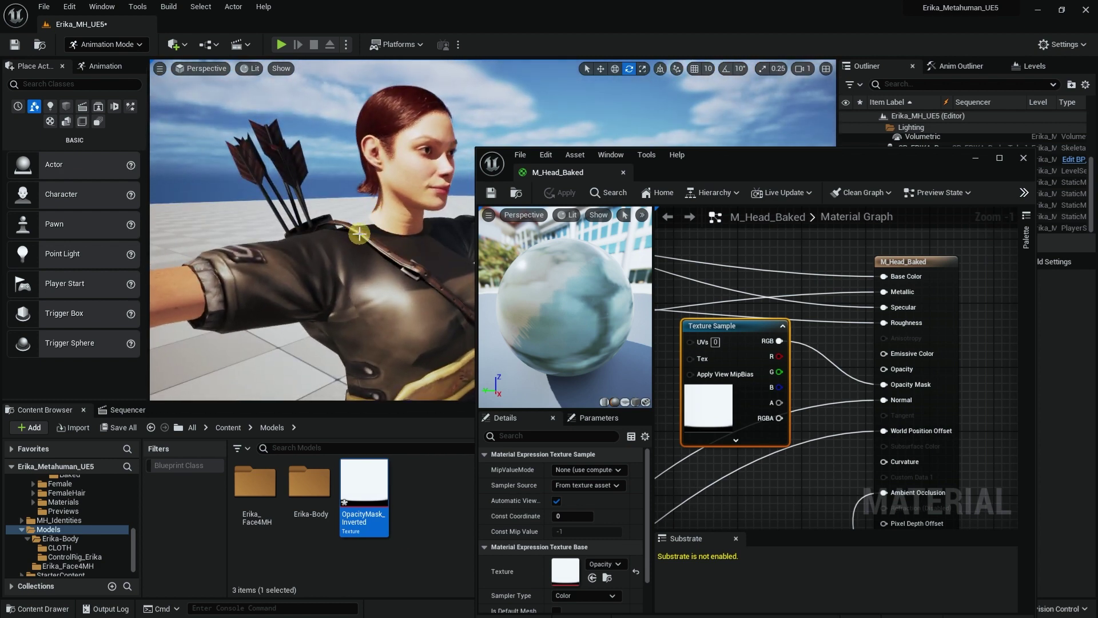
- Move the material editor clear of the viewport, unhide the hooded ErikaCLOTH mesh, and inspect the character with it on
{"action": "left_click_drag", "start_coordinate": [840, 158], "coordinate": [816, 307]}
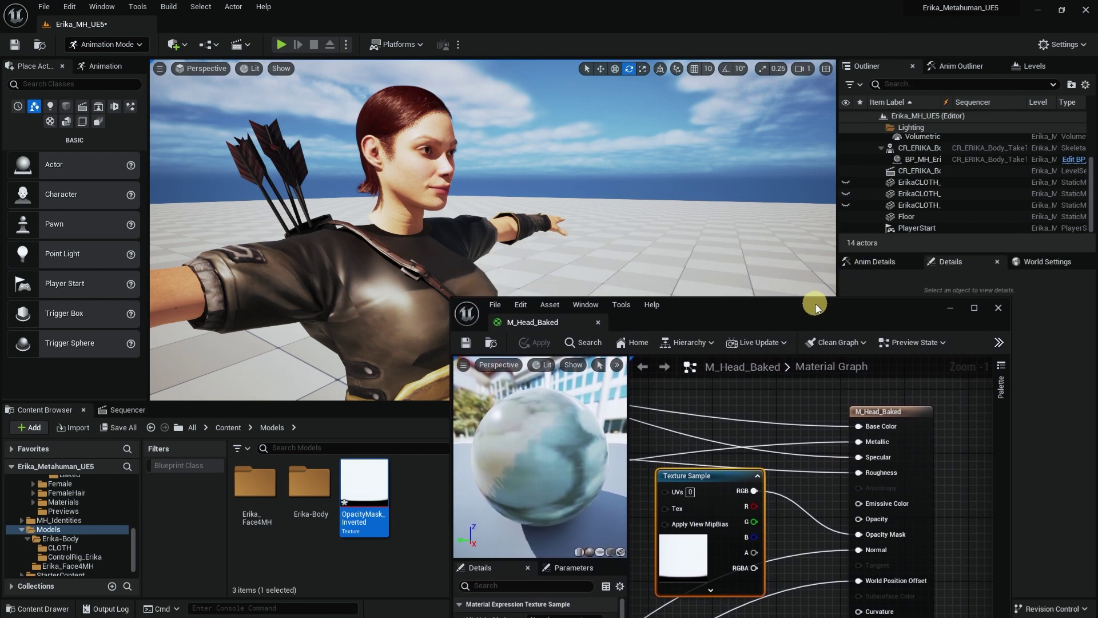
{"action": "left_click", "coordinate": [847, 205]}
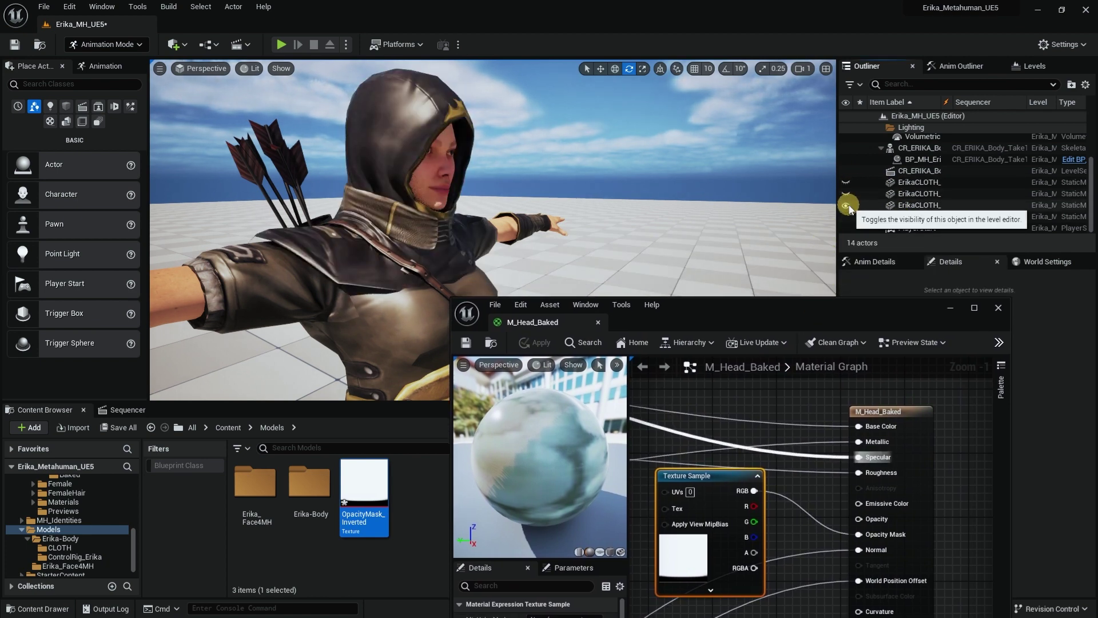
{"action": "left_click_drag", "start_coordinate": [588, 188], "coordinate": [540, 197], "text": "alt"}
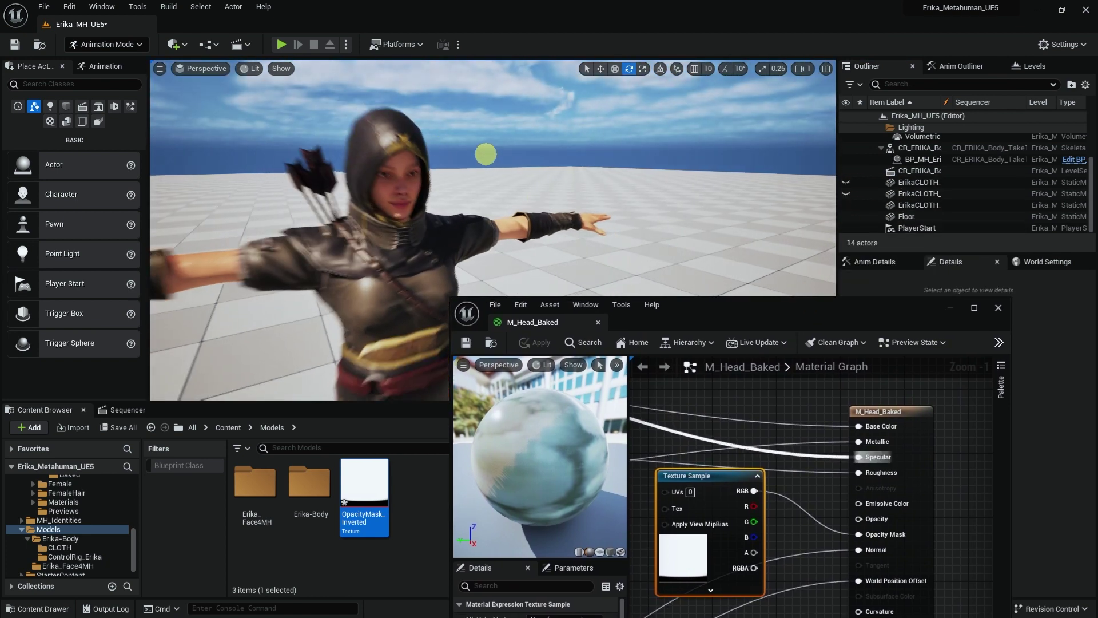
{"action": "scroll", "coordinate": [355, 172], "scroll_direction": "up", "scroll_amount": 3}
- Try rotating the head control in several directions to test the neck under the hood, undoing the rotations
{"action": "left_click_drag", "start_coordinate": [323, 159], "coordinate": [334, 162]}
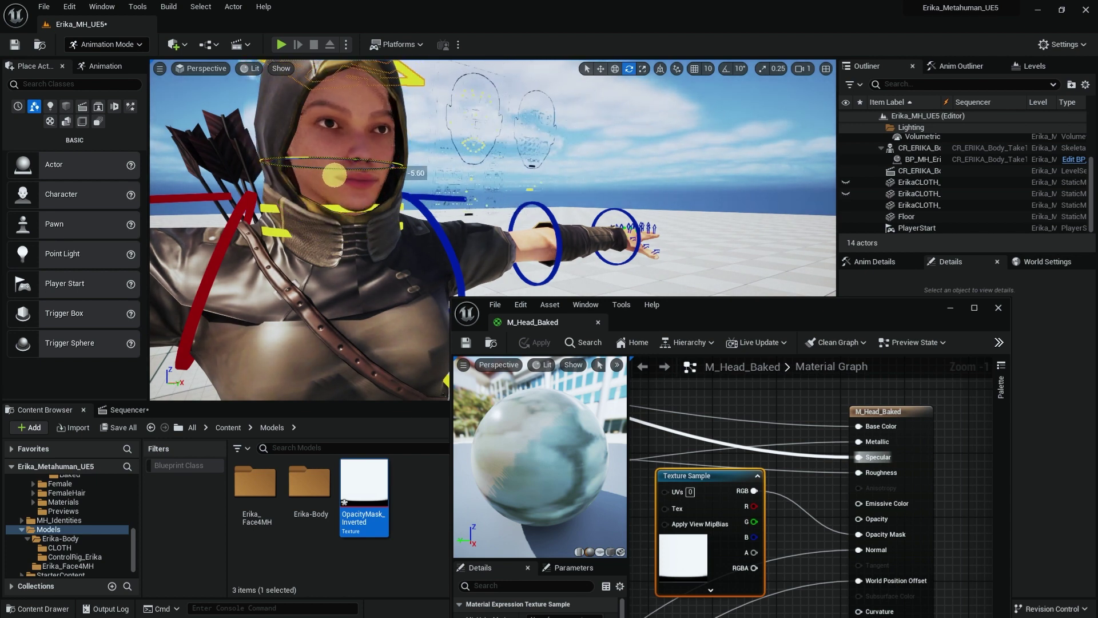
{"action": "key", "text": "ctrl+z"}
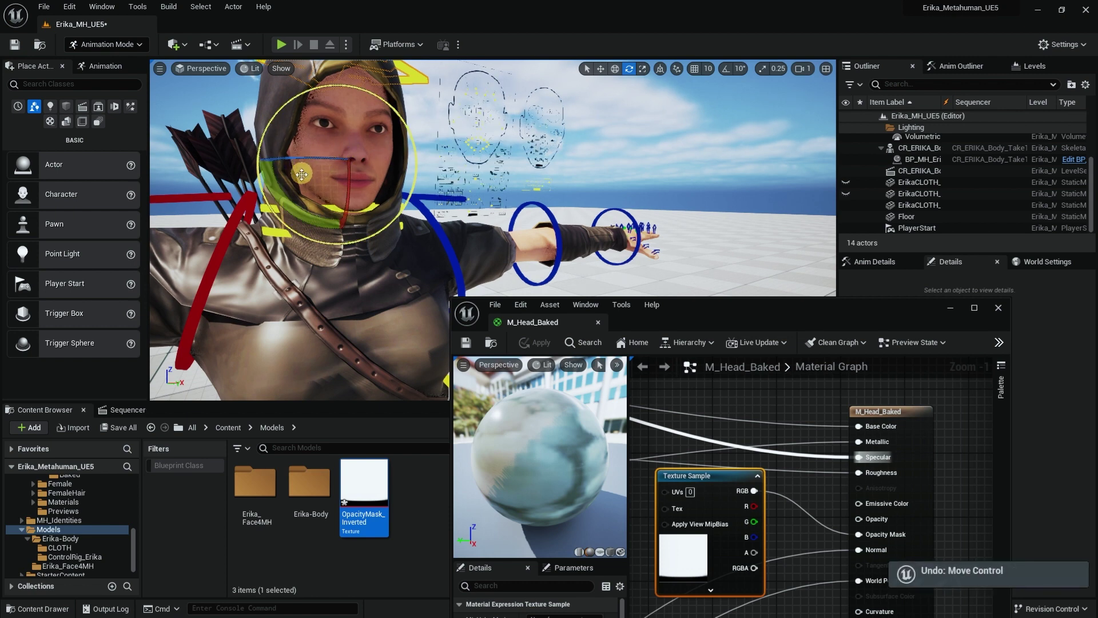
{"action": "left_click_drag", "start_coordinate": [288, 186], "coordinate": [290, 143]}
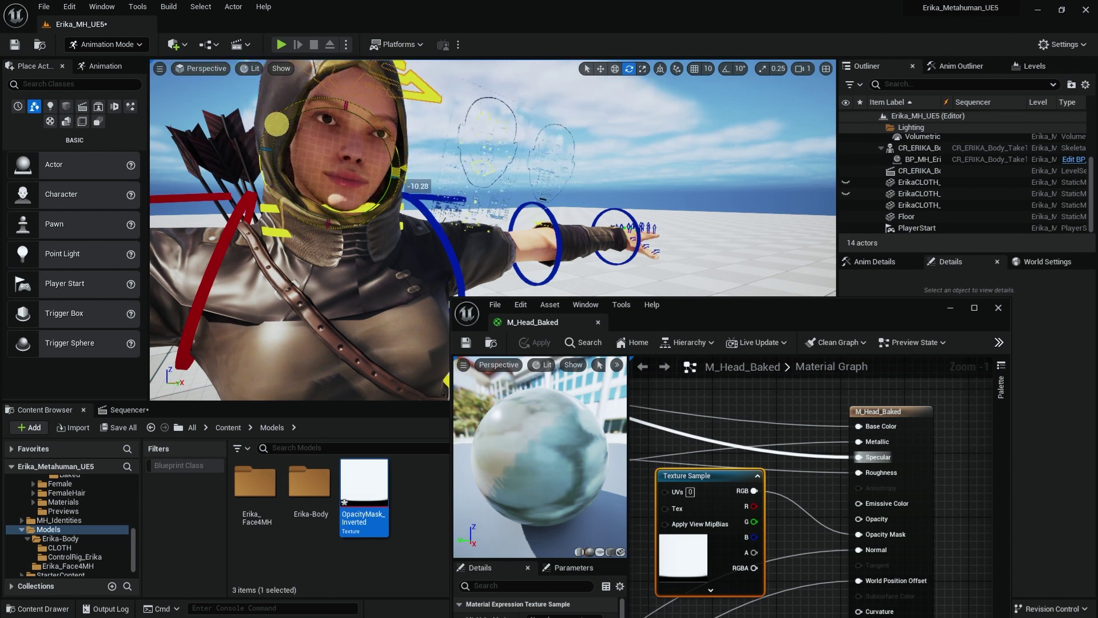
{"action": "left_click_drag", "start_coordinate": [287, 135], "coordinate": [296, 144]}
{"action": "key", "text": "ctrl+z"}
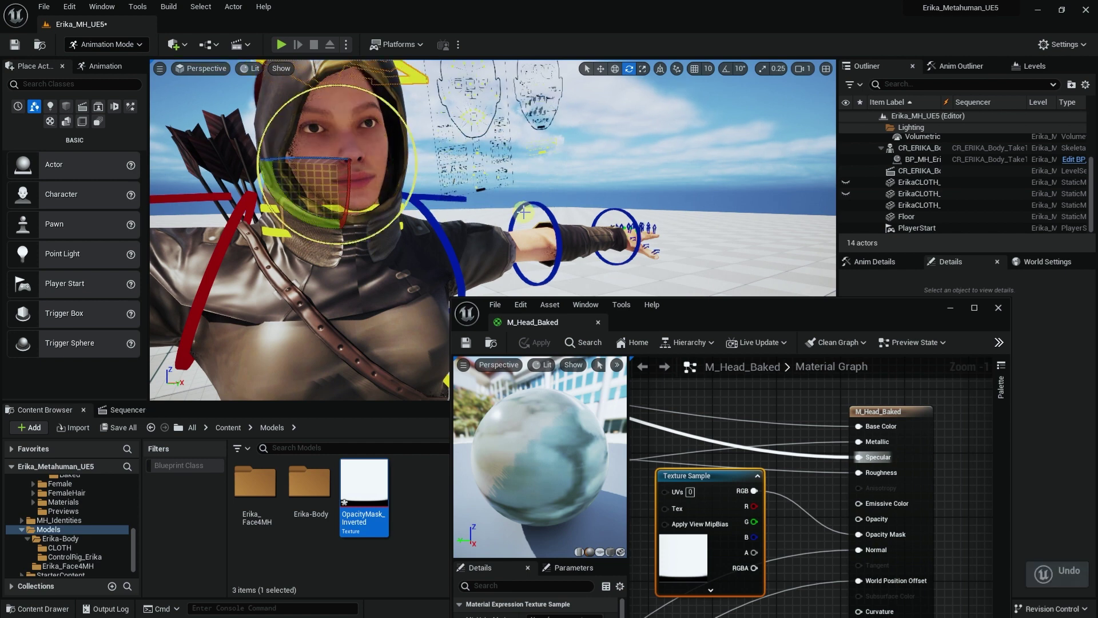
- Bring the material editor back up, nudge the opacity mask Texture Sample node, and save M_Head_Baked
{"action": "scroll", "coordinate": [492, 229], "scroll_direction": "down", "scroll_amount": 6}
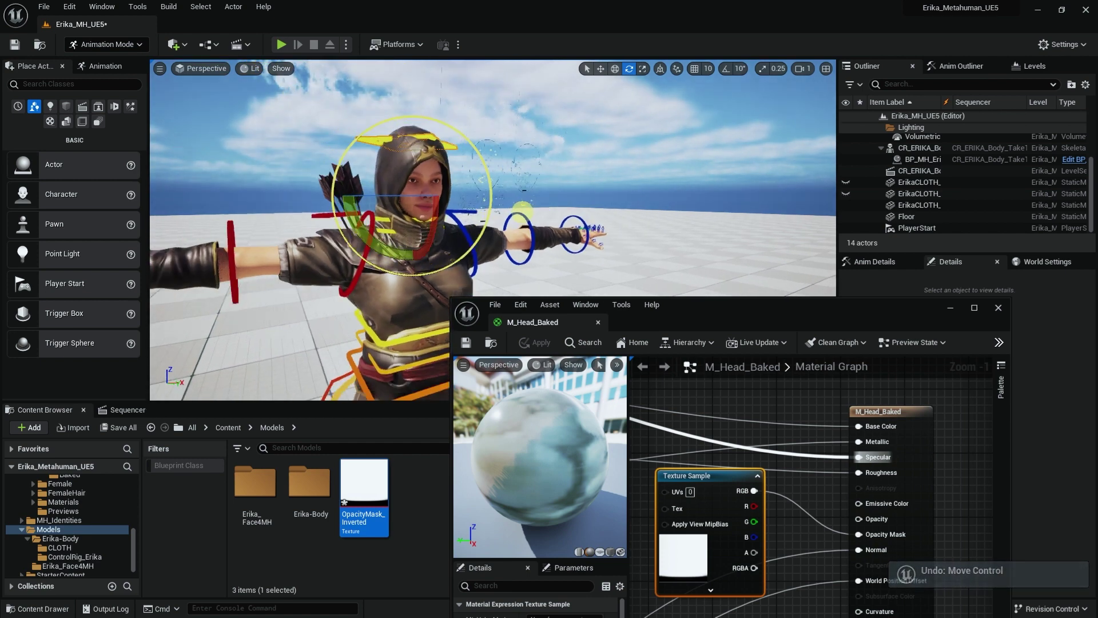
{"action": "scroll", "coordinate": [492, 229], "scroll_direction": "up", "scroll_amount": 2}
{"action": "scroll", "coordinate": [534, 210], "scroll_direction": "up", "scroll_amount": 2}
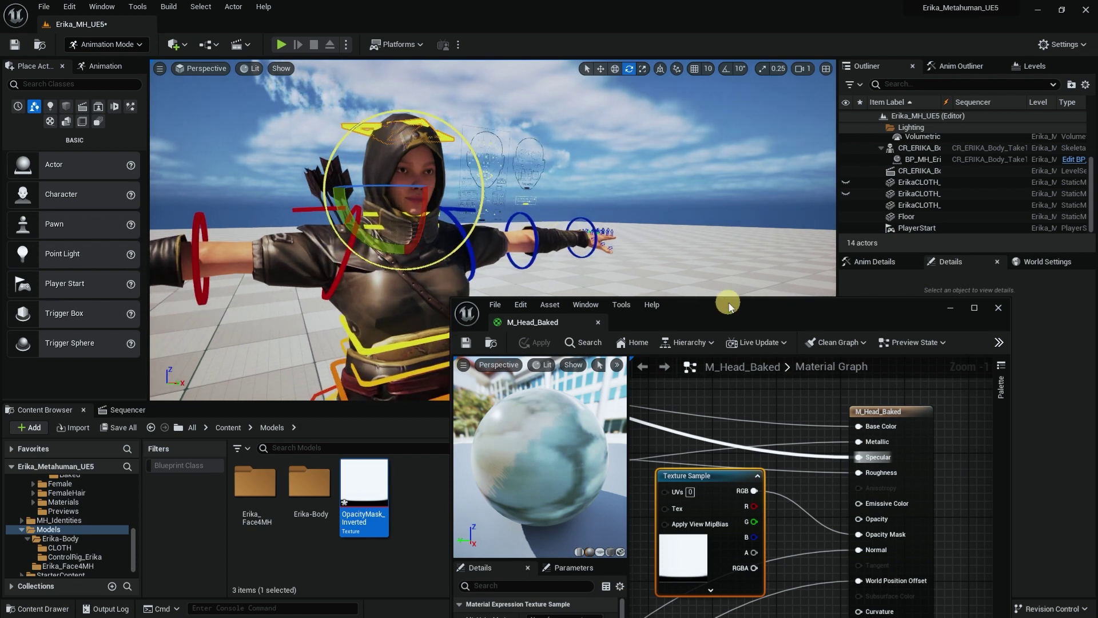
{"action": "left_click_drag", "start_coordinate": [728, 307], "coordinate": [710, 185]}
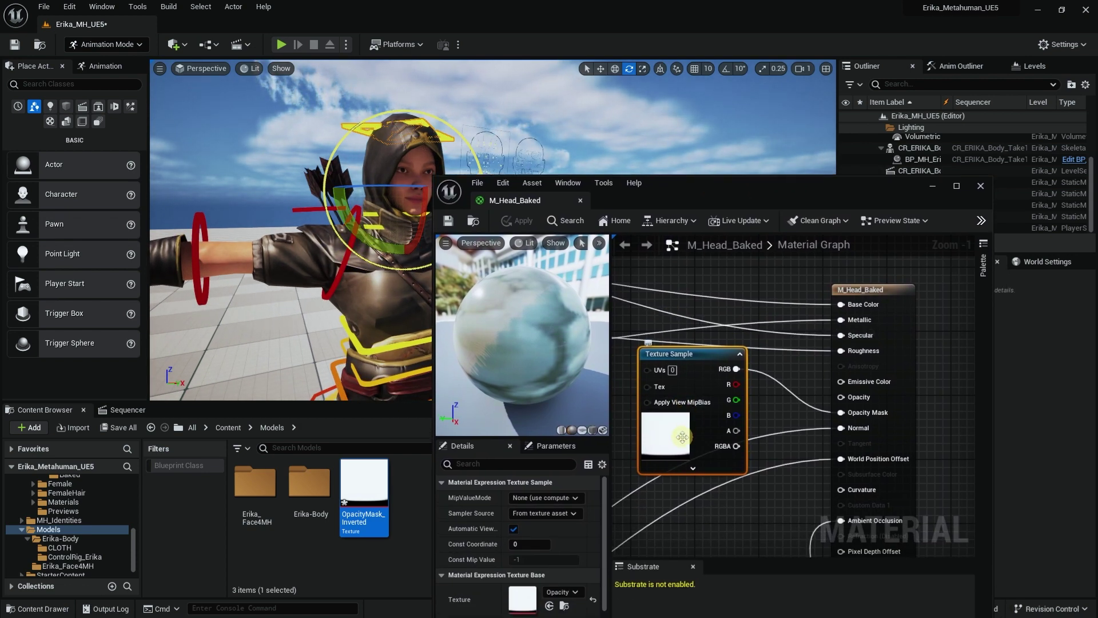
{"action": "left_click_drag", "start_coordinate": [698, 358], "coordinate": [690, 369]}
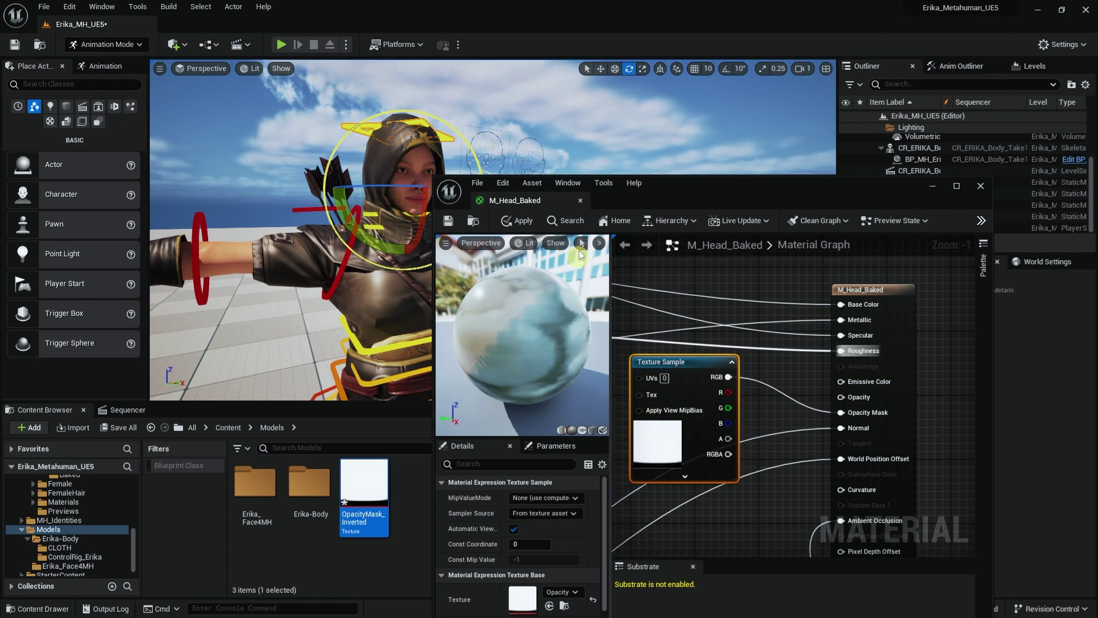
{"action": "left_click", "coordinate": [450, 221]}
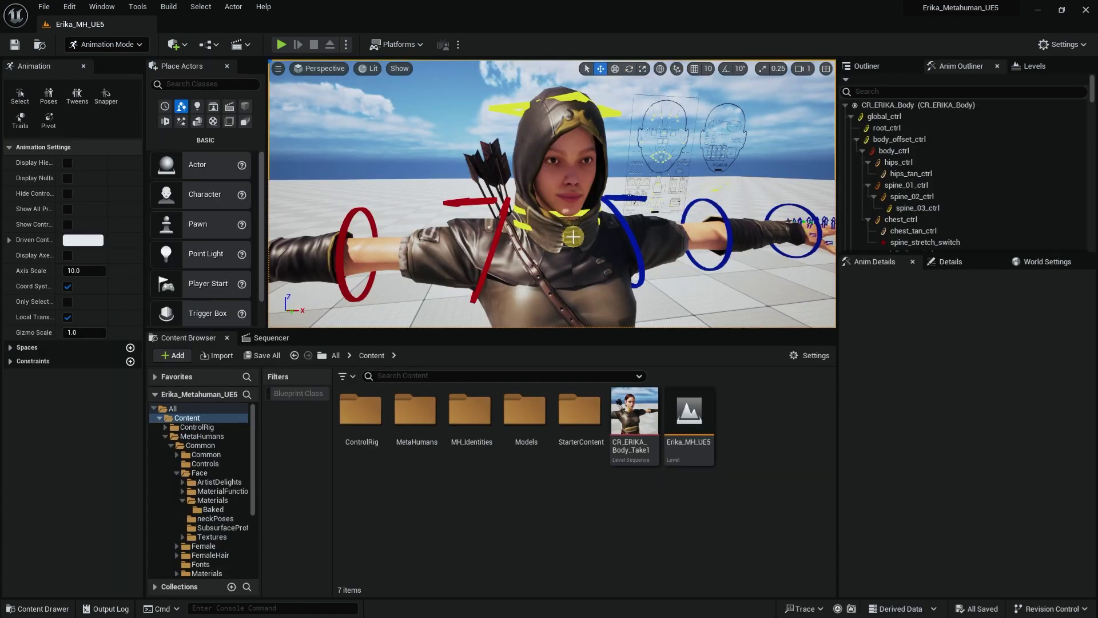
- Open the BP_MH_Erika blueprint from the MetaHumans/MH_Erika content folder
{"action": "left_click_drag", "start_coordinate": [585, 240], "coordinate": [582, 237]}
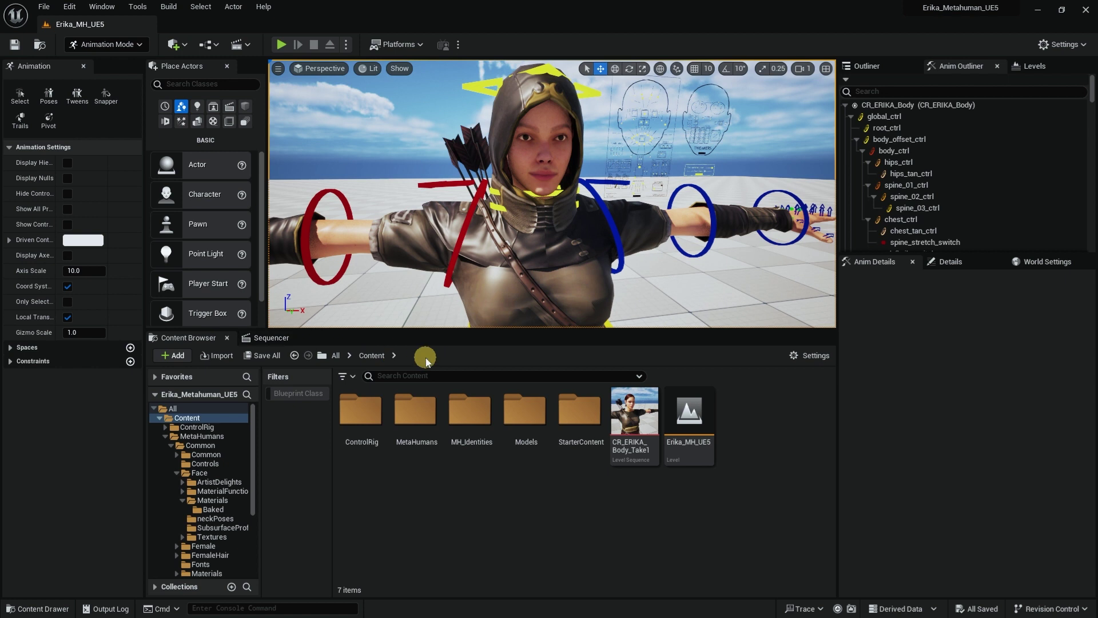
{"action": "double_click", "coordinate": [412, 413]}
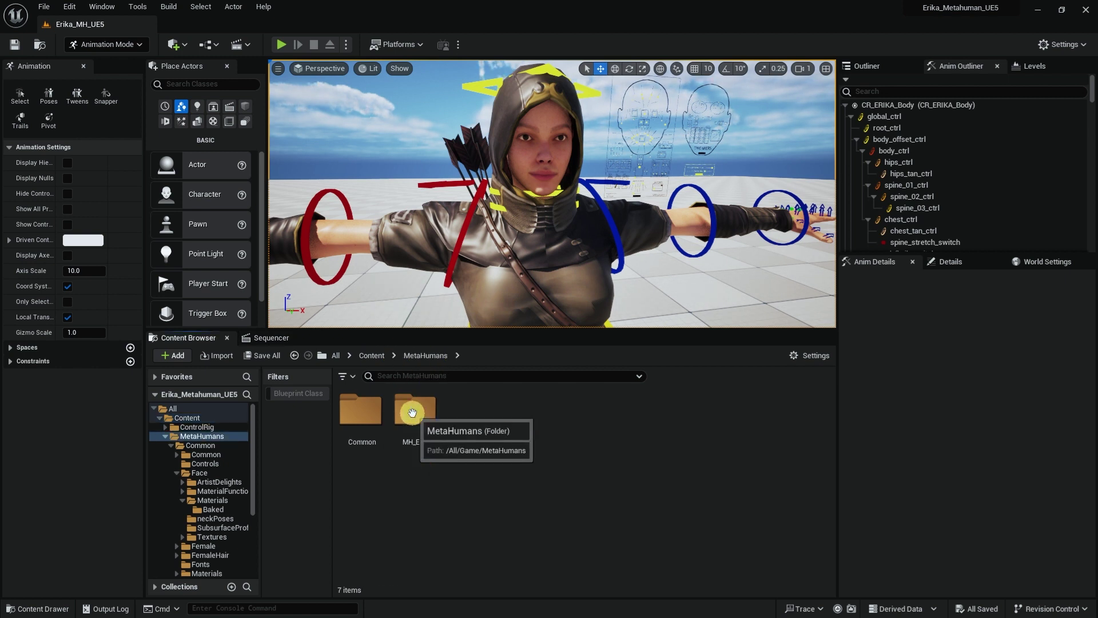
{"action": "double_click", "coordinate": [426, 422]}
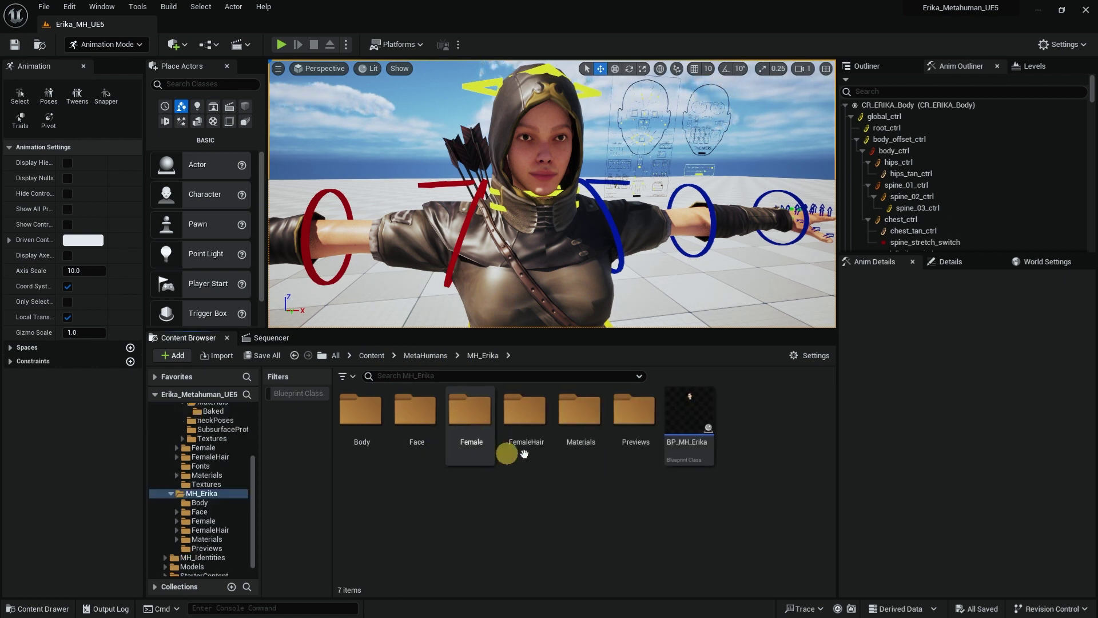
{"action": "double_click", "coordinate": [693, 408]}
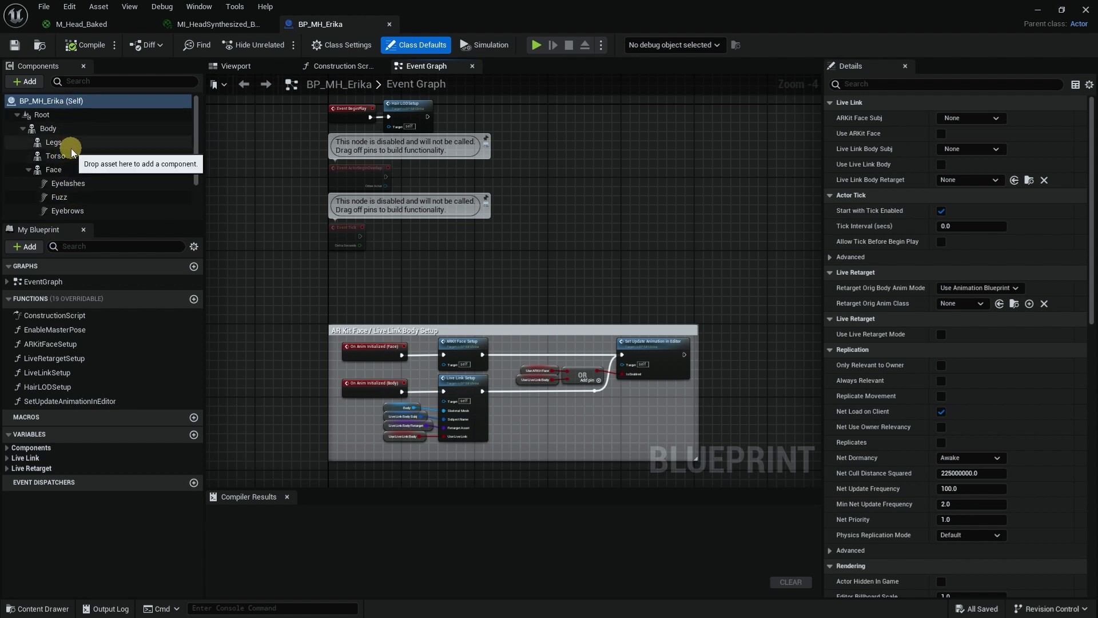
- Locate the Face component's skeletal mesh asset, MH_Erika_FaceMesh, in the project content and select it
{"action": "left_click", "coordinate": [67, 173]}
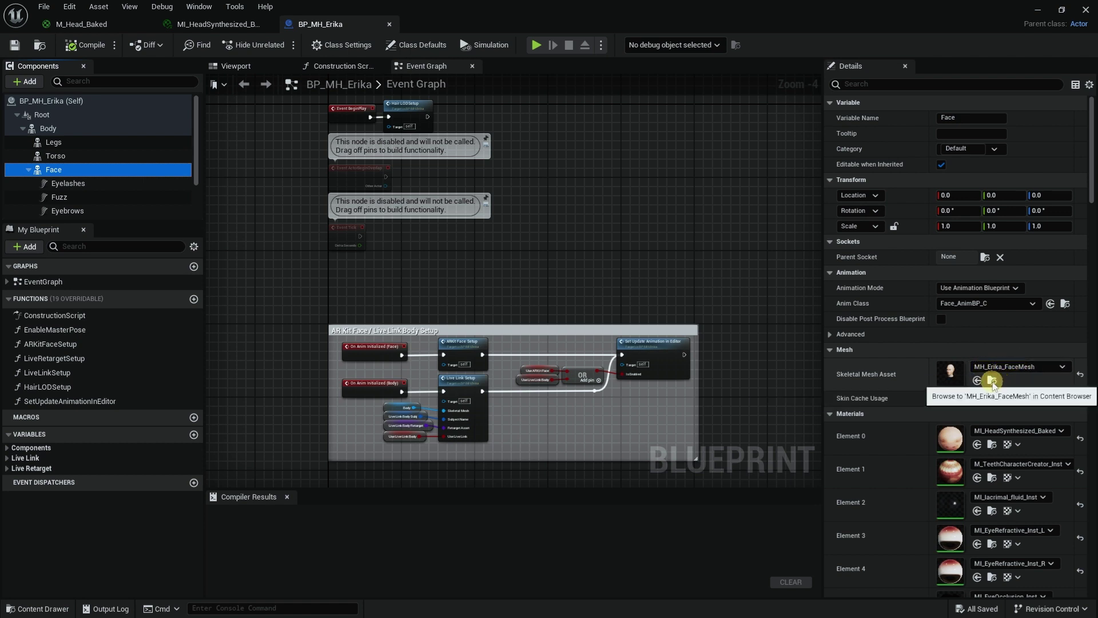
{"action": "left_click", "coordinate": [992, 381]}
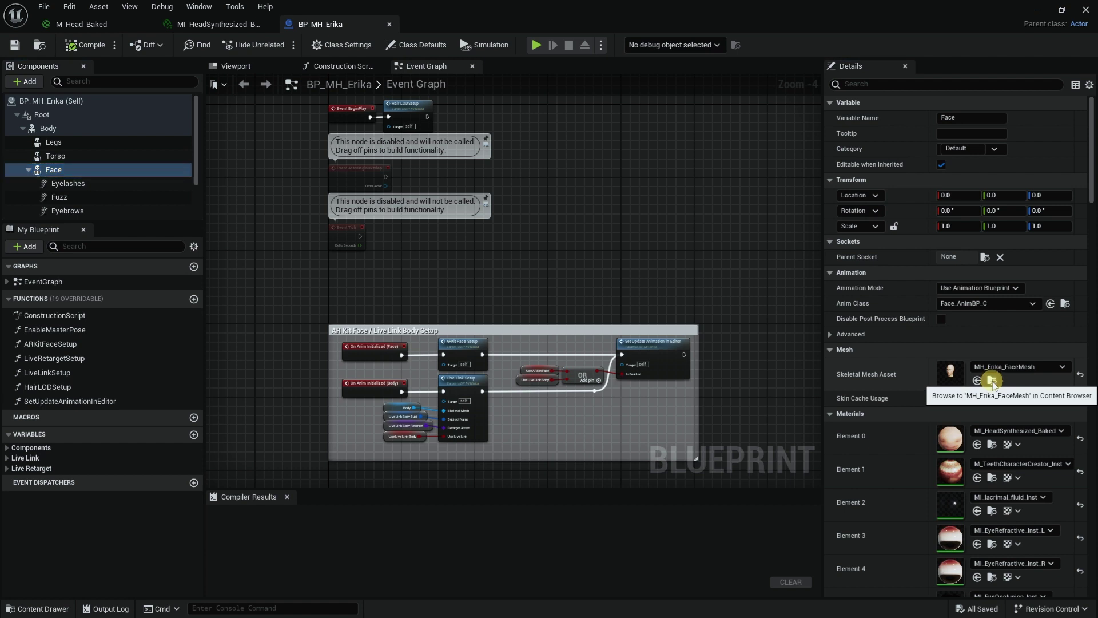
{"action": "scroll", "coordinate": [563, 456], "scroll_direction": "down", "scroll_amount": 2}
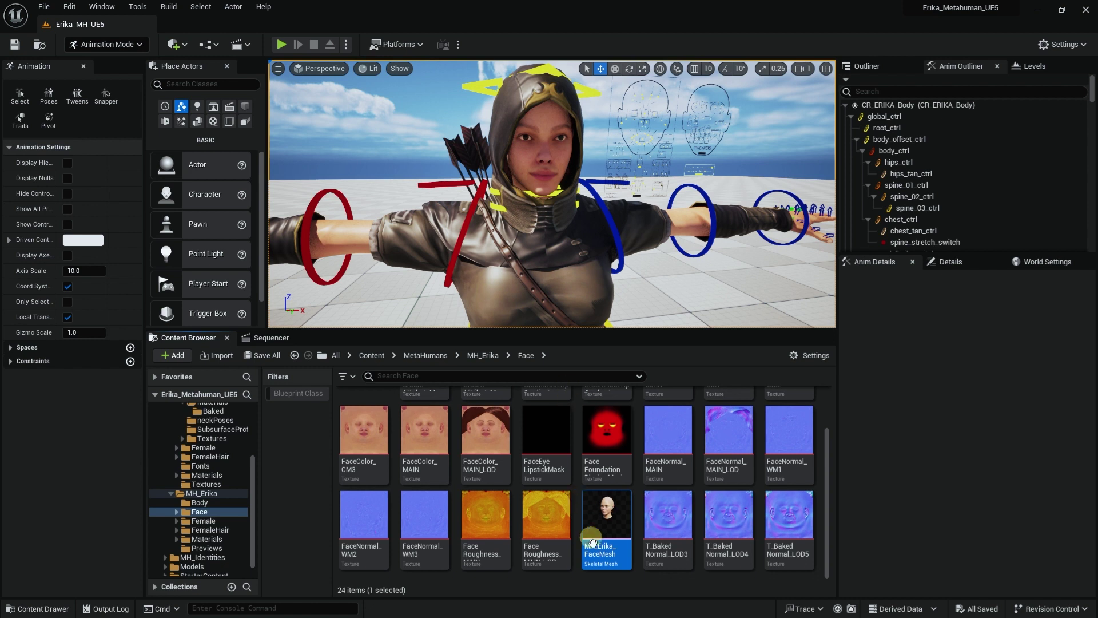
{"action": "scroll", "coordinate": [549, 458], "scroll_direction": "up", "scroll_amount": 1}
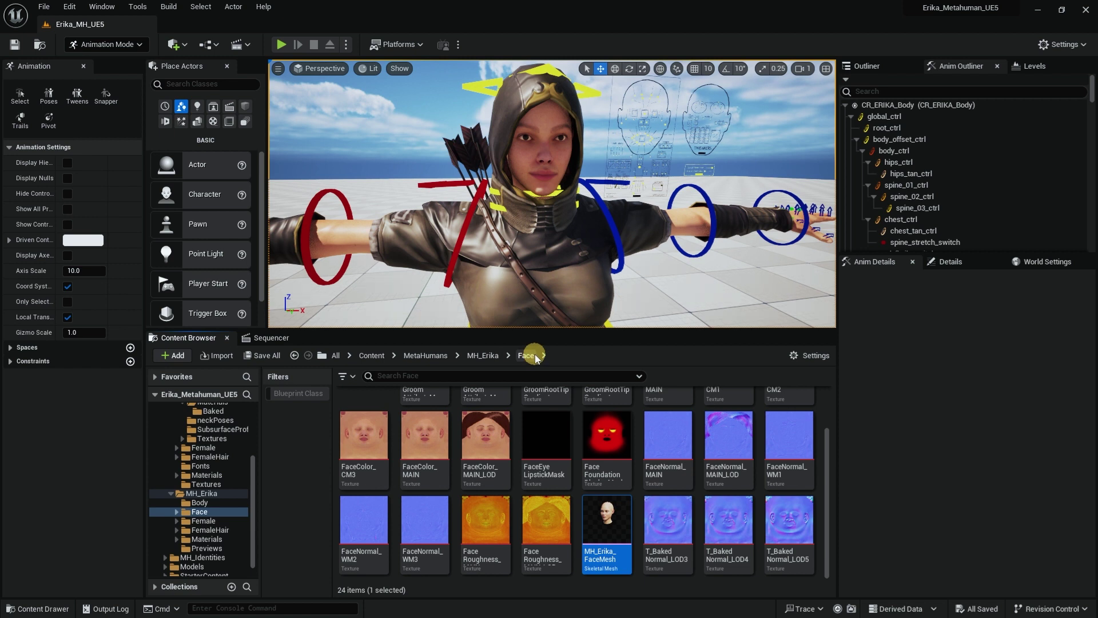
{"action": "left_click", "coordinate": [603, 551]}
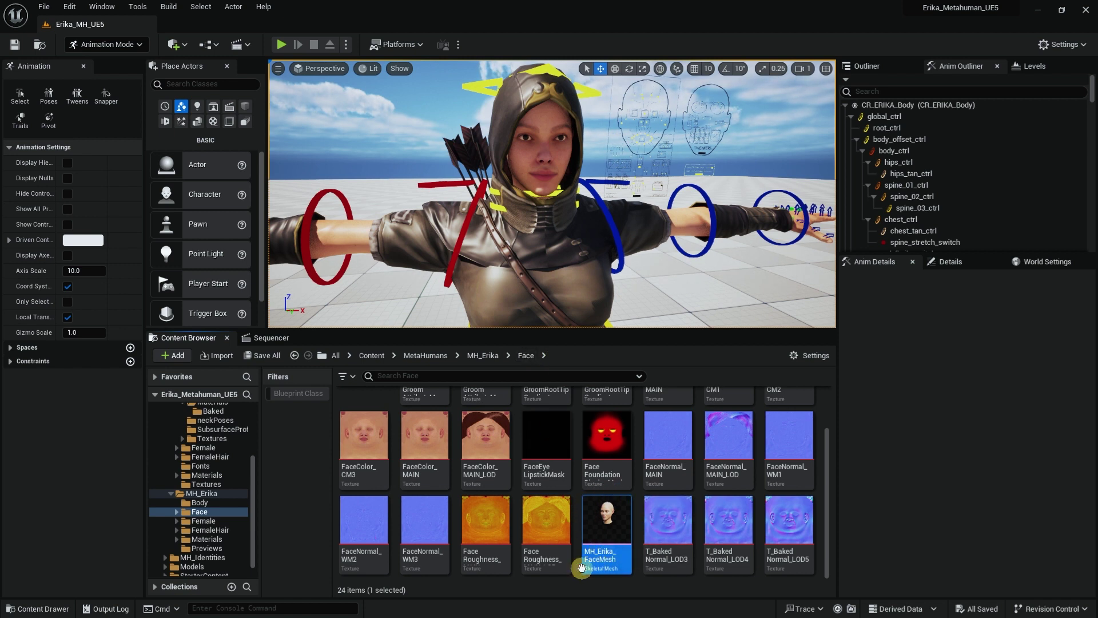
- Export MH_Erika_FaceMesh as an FBX file to the Erika_Metahuman_UE5 project folder
{"action": "left_click_drag", "start_coordinate": [608, 510], "coordinate": [532, 207]}
{"action": "left_click_drag", "start_coordinate": [518, 133], "coordinate": [598, 515]}
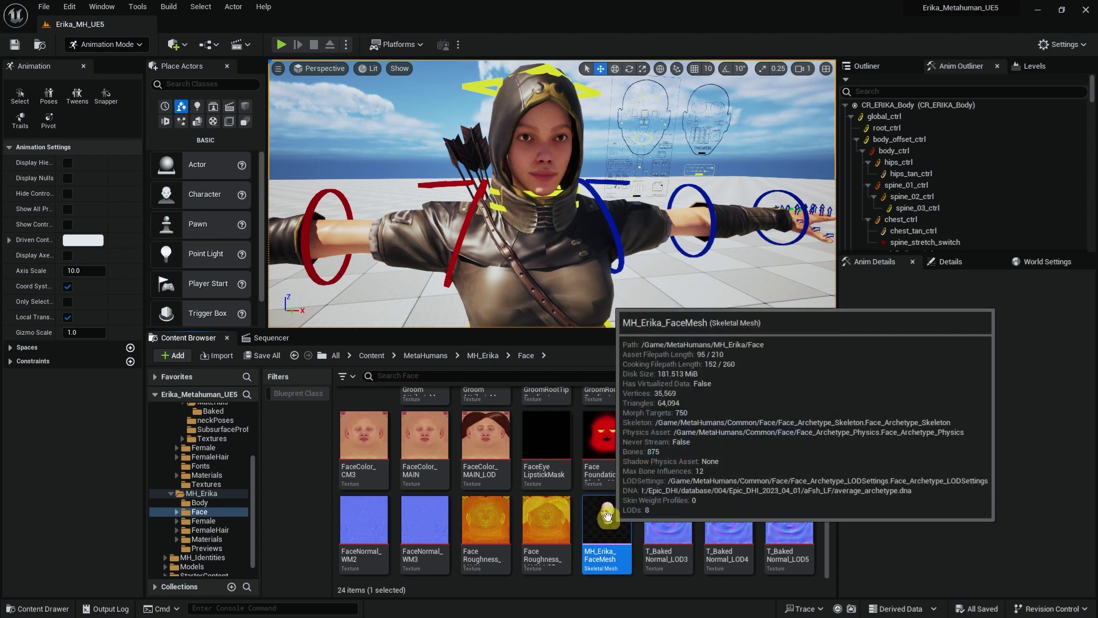
{"action": "right_click", "coordinate": [607, 516]}
{"action": "mouse_move", "coordinate": [701, 347]}
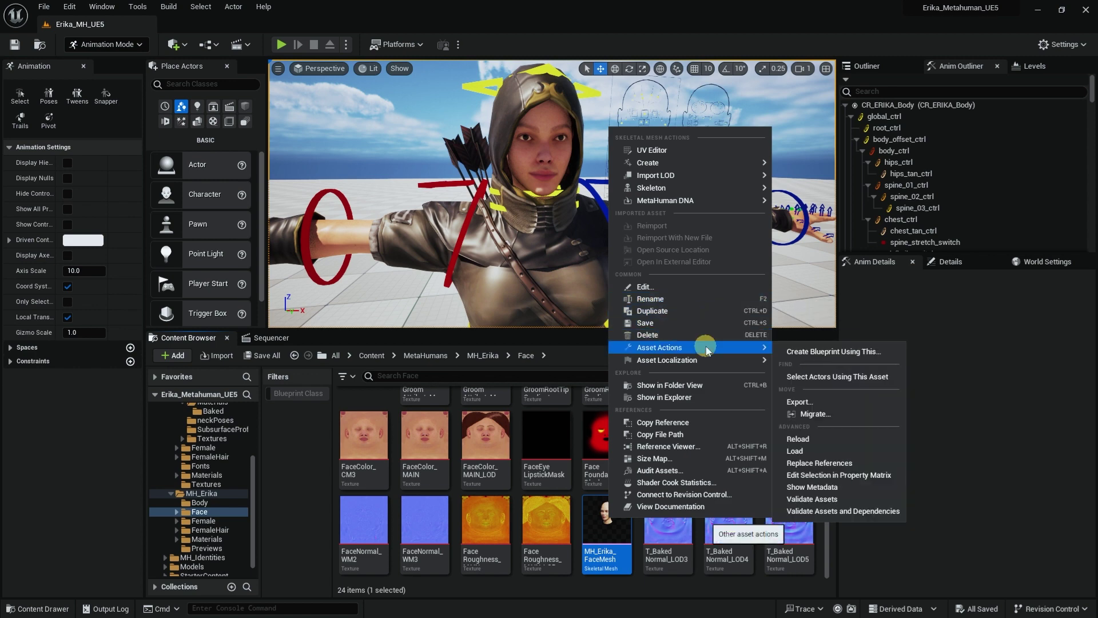
{"action": "left_click", "coordinate": [807, 402]}
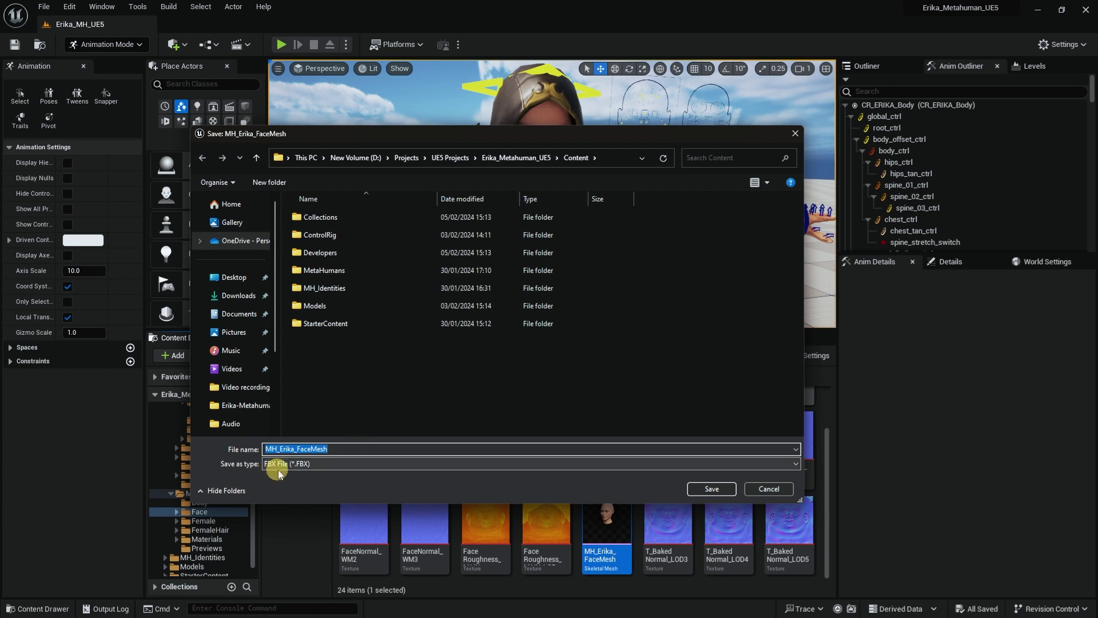
{"action": "left_click", "coordinate": [320, 465]}
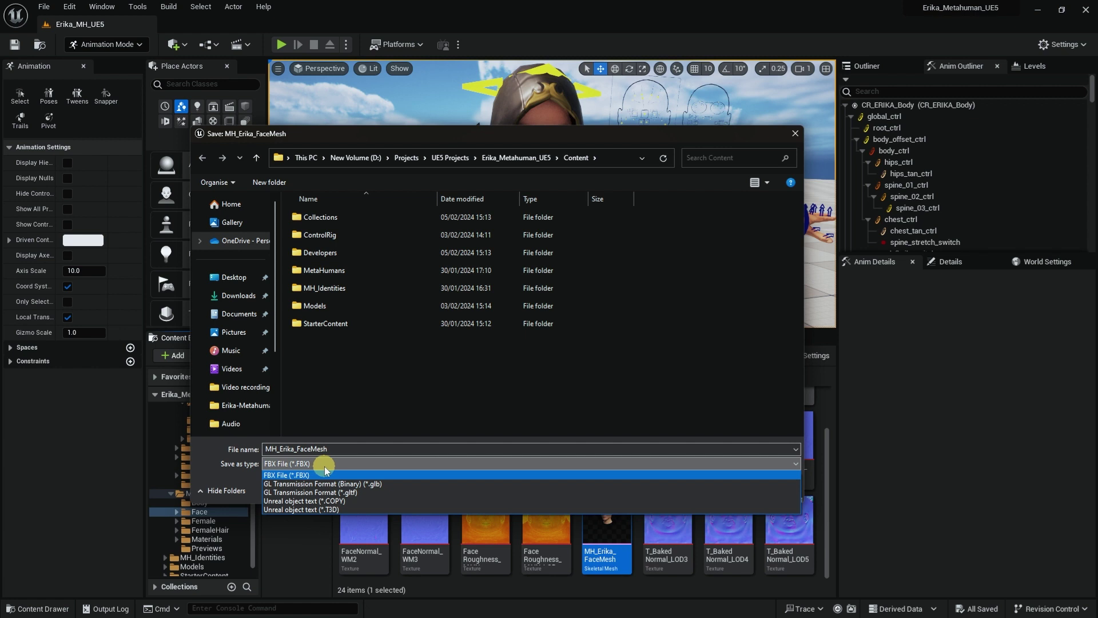
{"action": "left_click", "coordinate": [245, 446]}
{"action": "key", "text": "alt+Up"}
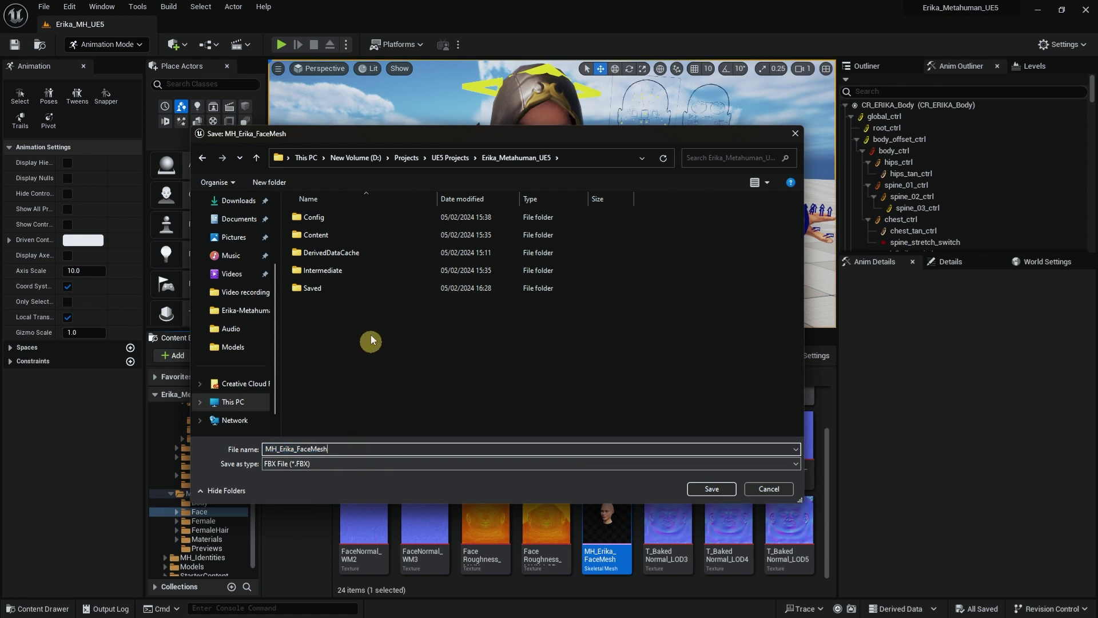
{"action": "left_click", "coordinate": [712, 489]}
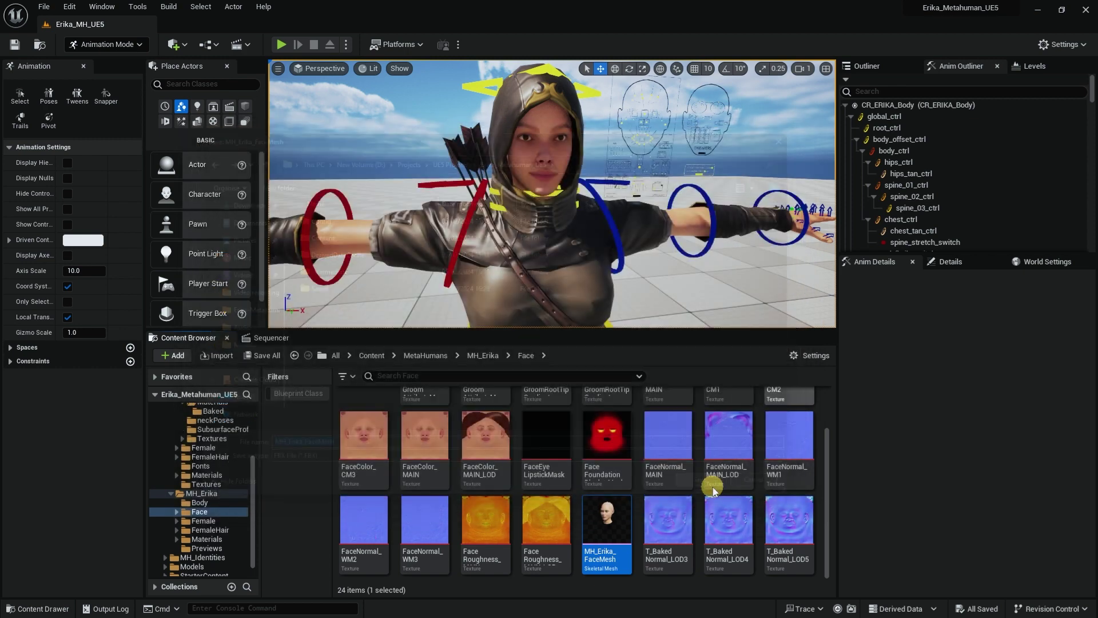
{"action": "left_click", "coordinate": [610, 437]}
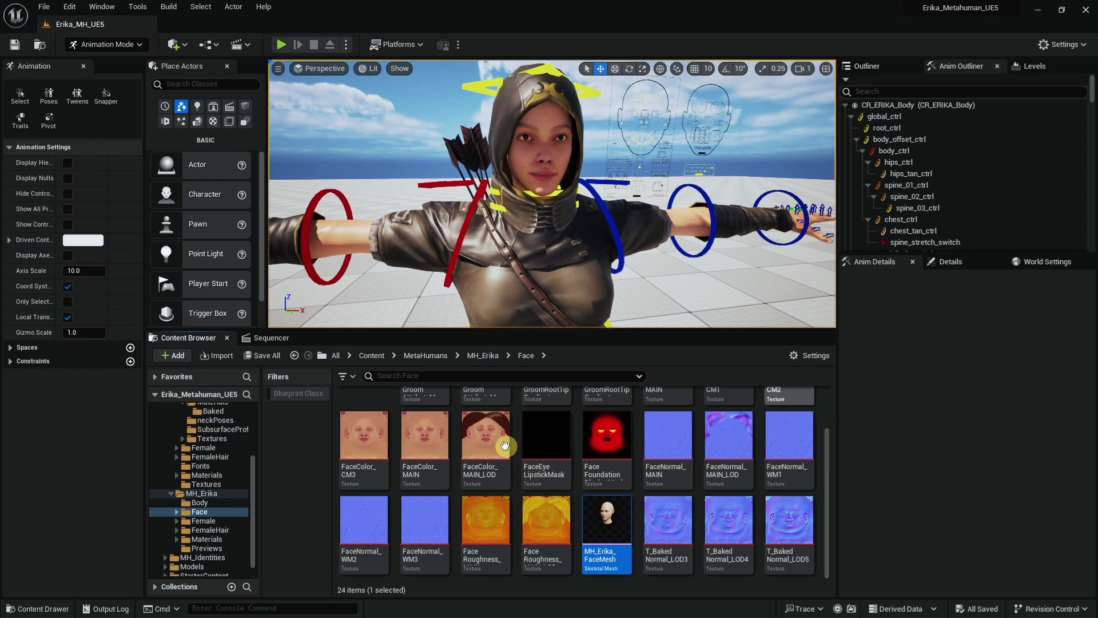
- Preview the FaceColor_MAIN_LOD and FaceRoughness_MAIN_LOD textures, minimizing the texture editor after each to return to the Face folder
{"action": "left_click", "coordinate": [542, 521]}
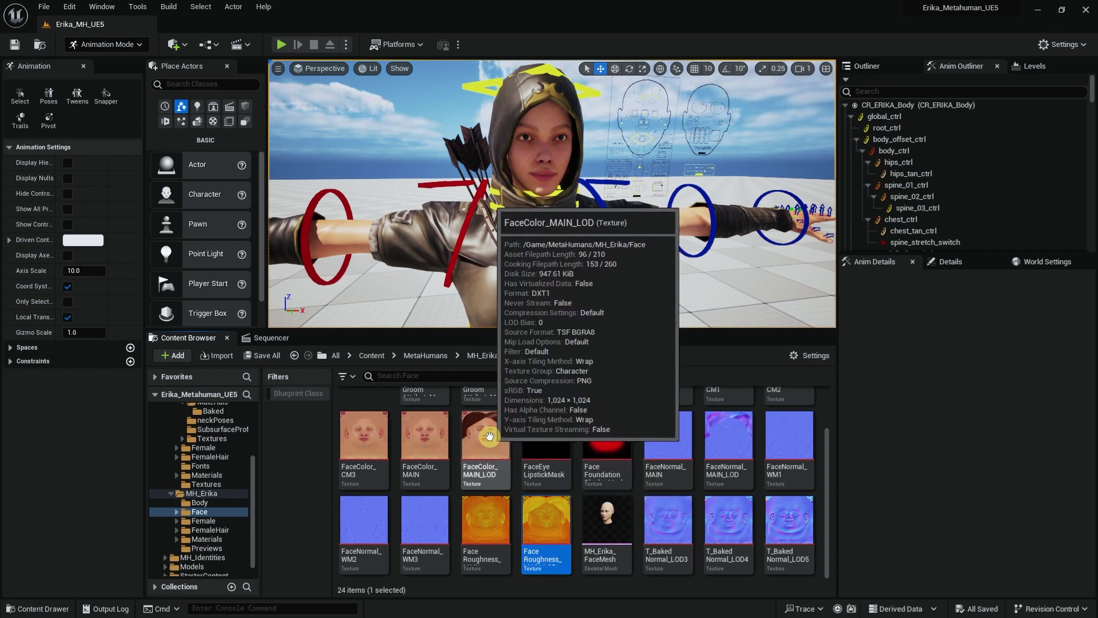
{"action": "double_click", "coordinate": [489, 436]}
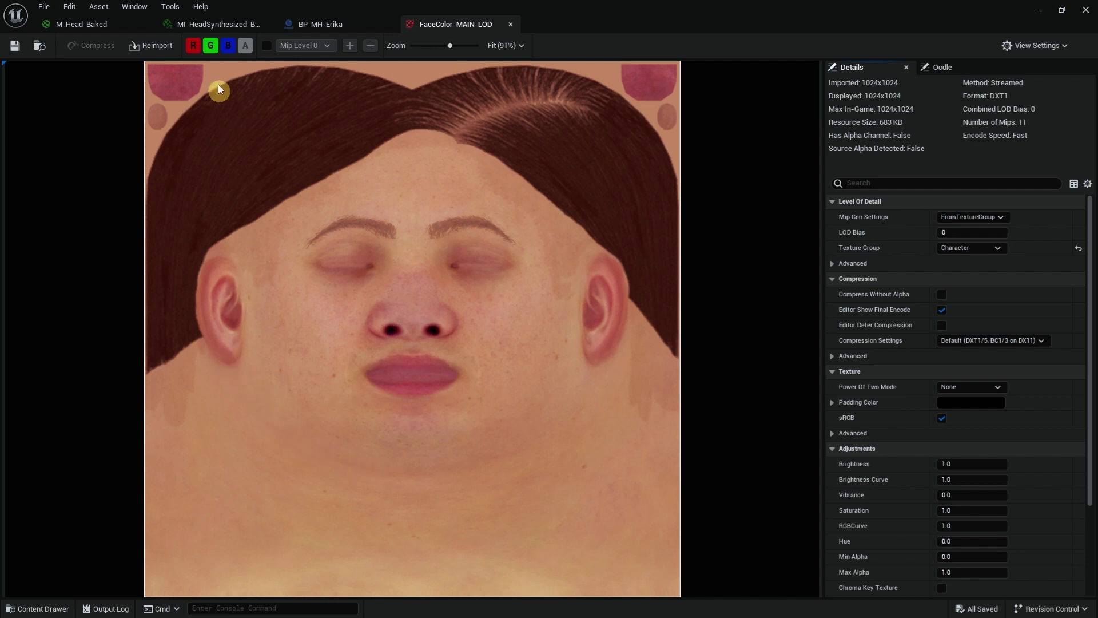
{"action": "left_click", "coordinate": [1040, 10]}
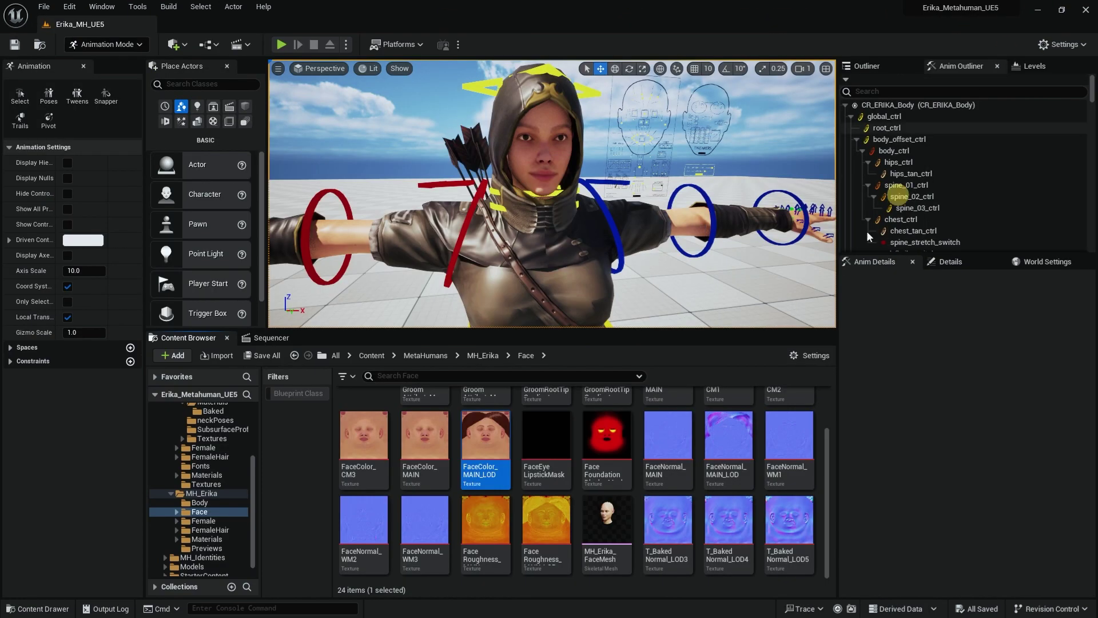
{"action": "double_click", "coordinate": [551, 518]}
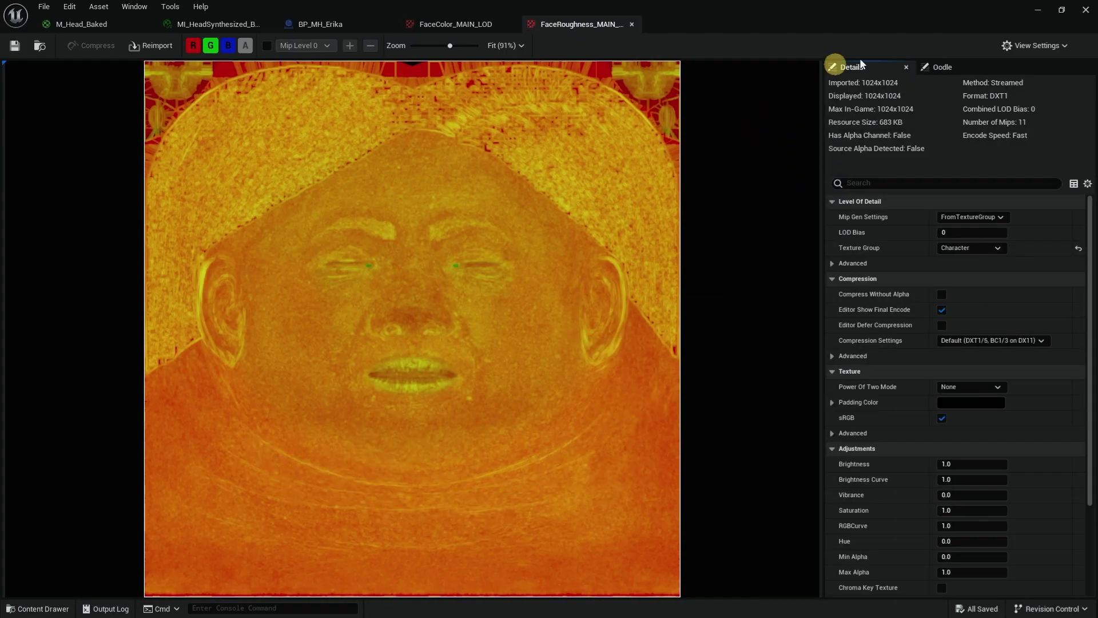
{"action": "left_click", "coordinate": [1037, 9]}
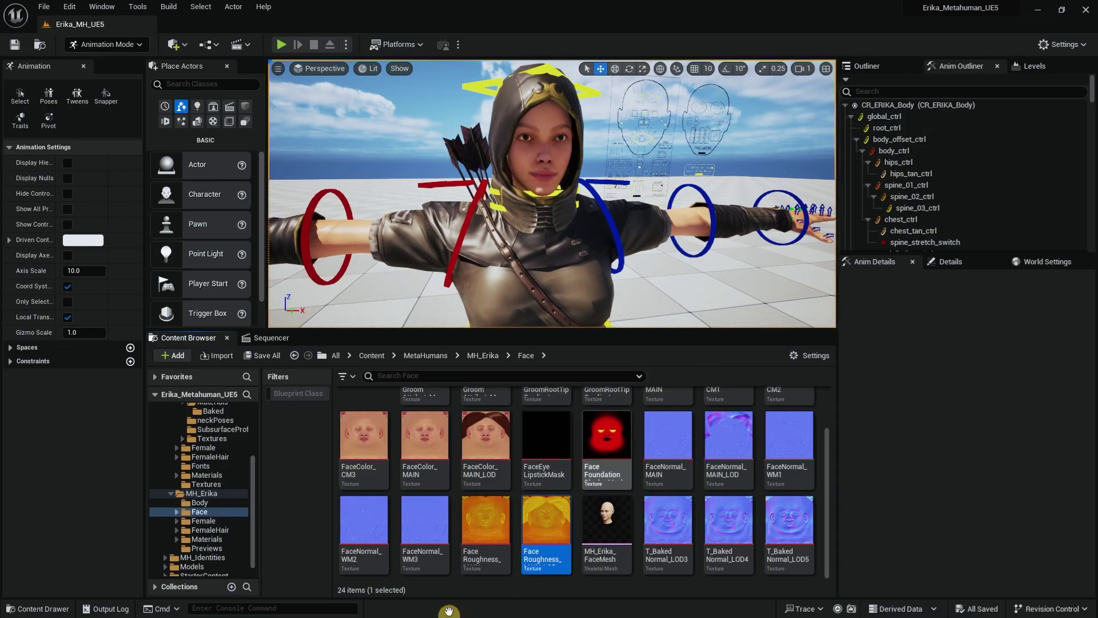
- Export the FaceRoughness_MAIN_LOD texture as a PNG file to the Erika_Metahuman_UE5 project folder
{"action": "right_click", "coordinate": [541, 529]}
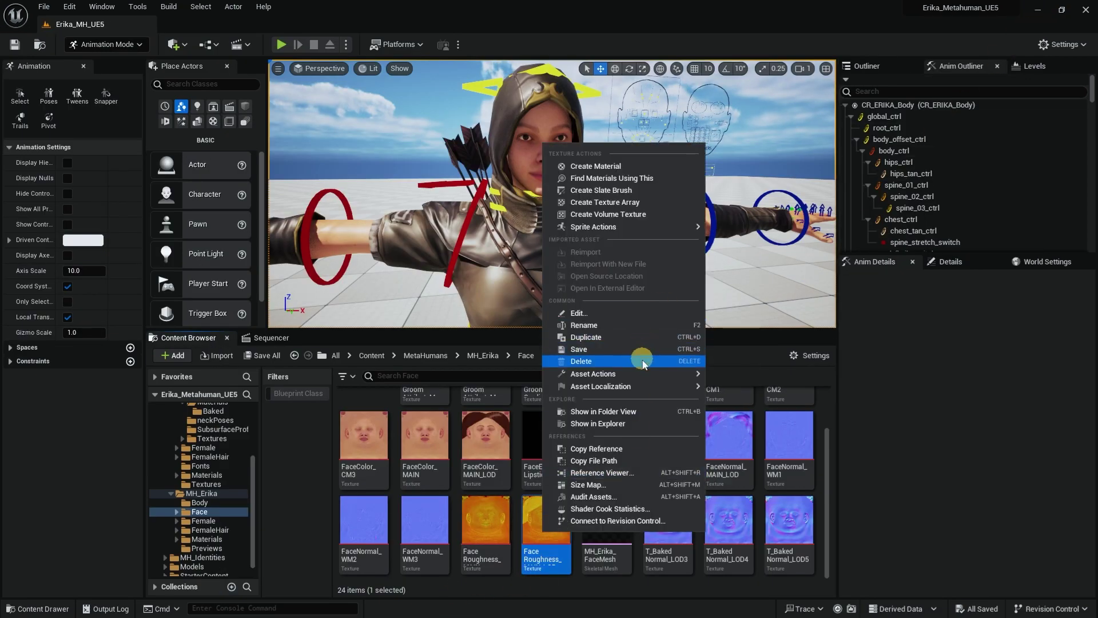
{"action": "mouse_move", "coordinate": [641, 374]}
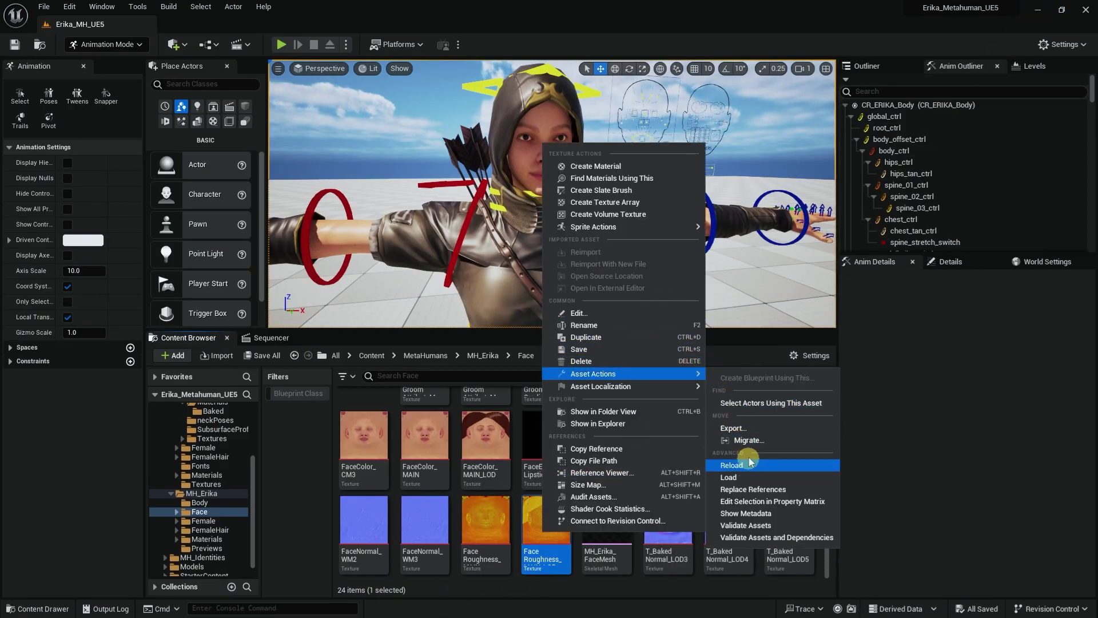
{"action": "left_click", "coordinate": [749, 430]}
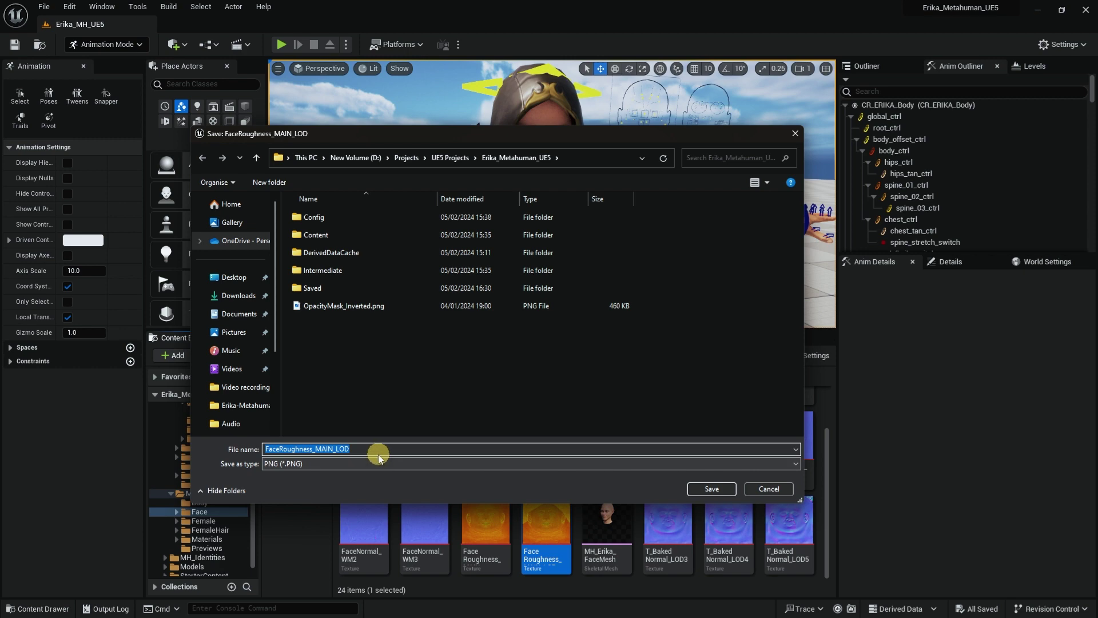
{"action": "left_click", "coordinate": [707, 489]}
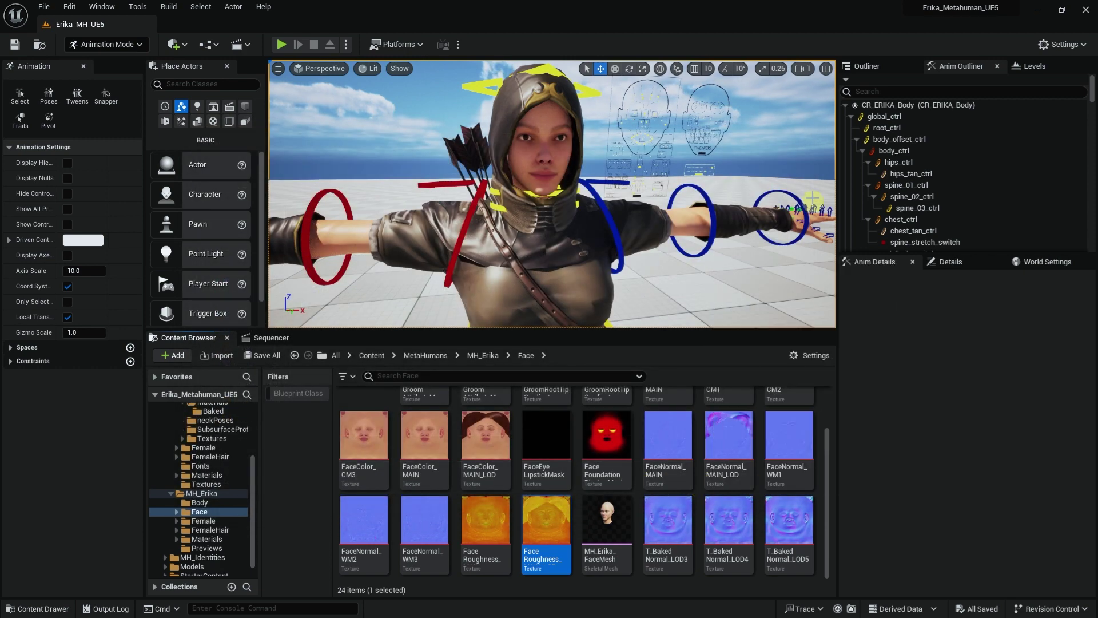
- Switch to Maya, frame the imported MH_Erika_FaceMesh head and hide the joints in the viewport
{"action": "left_click", "coordinate": [1037, 10]}
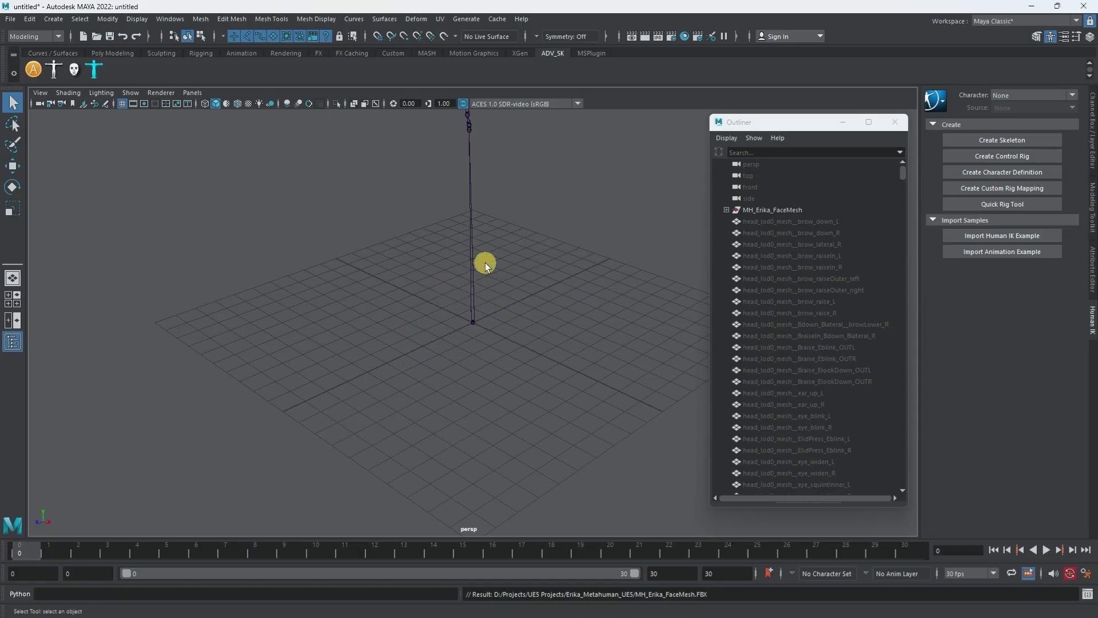
{"action": "middle_click_drag", "start_coordinate": [485, 254], "coordinate": [467, 411], "text": "alt"}
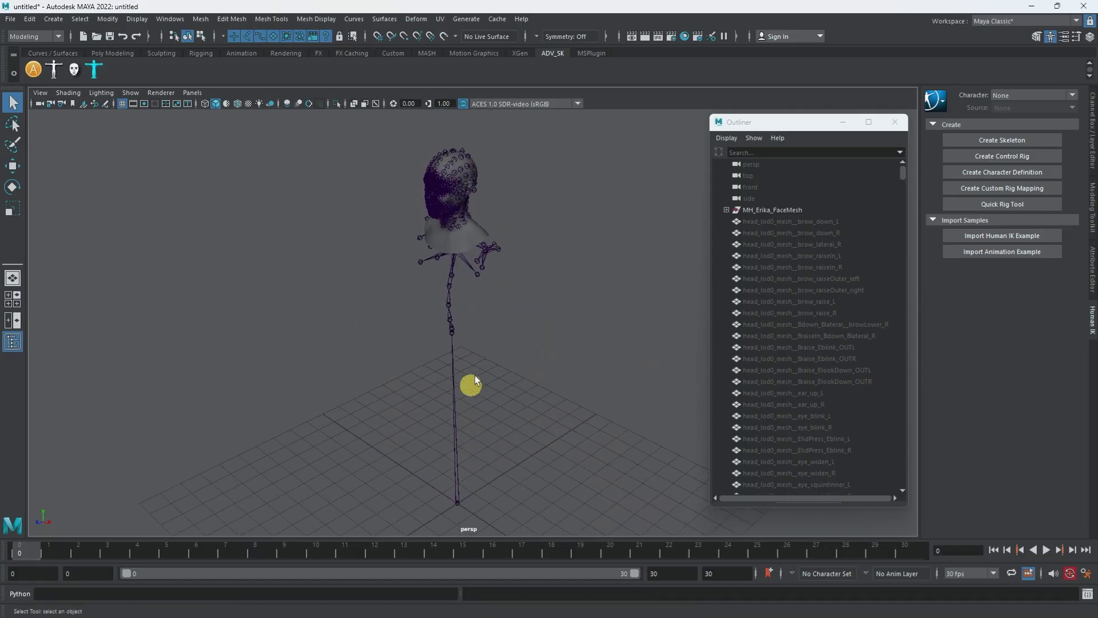
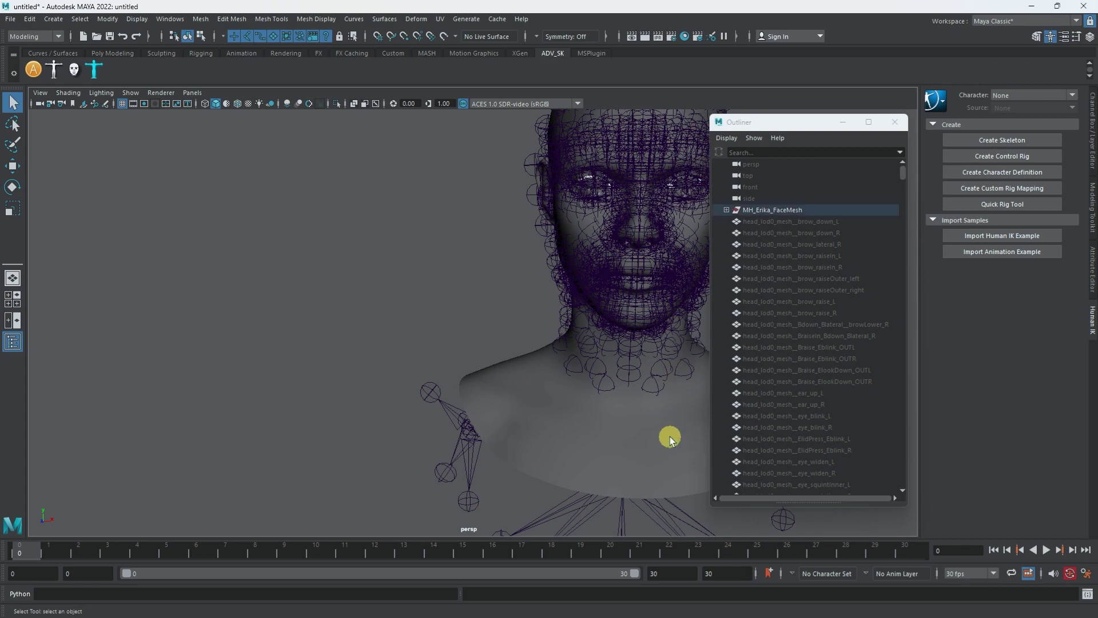
{"action": "key", "text": "f"}
{"action": "left_click_drag", "start_coordinate": [676, 366], "coordinate": [611, 345], "text": "alt"}
{"action": "left_click", "coordinate": [128, 93]}
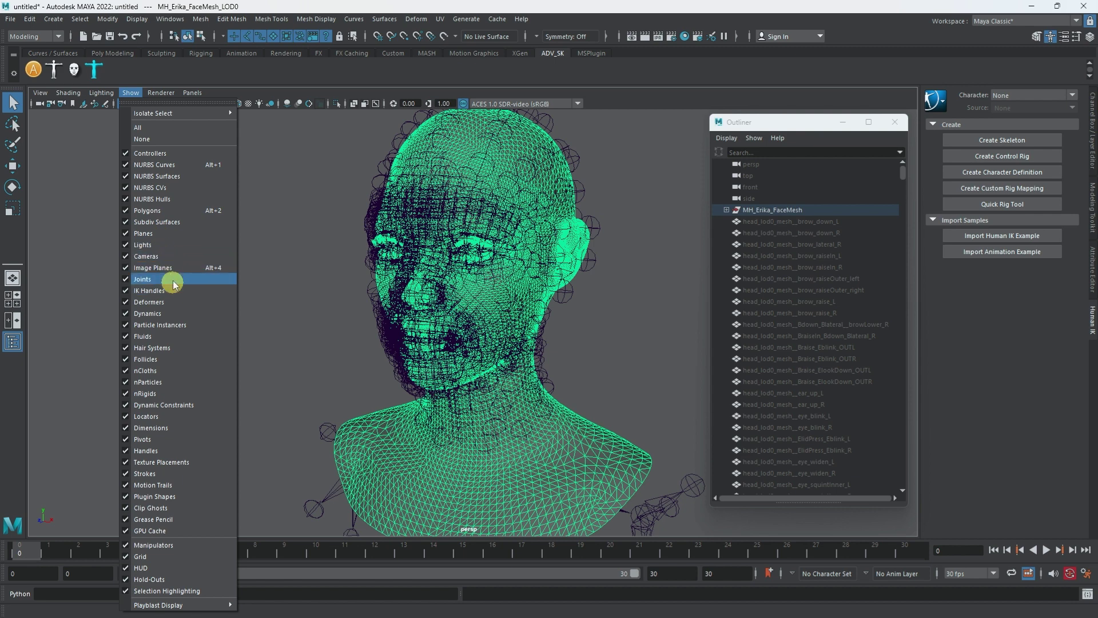
{"action": "left_click", "coordinate": [166, 279]}
{"action": "left_click", "coordinate": [262, 293]}
{"action": "mouse_move", "coordinate": [239, 298]}
{"action": "left_mouse_down", "text": "alt"}
{"action": "mouse_move", "coordinate": [262, 294]}
{"action": "mouse_move", "coordinate": [269, 311]}
{"action": "mouse_move", "coordinate": [168, 309]}
{"action": "mouse_move", "coordinate": [387, 318]}
{"action": "mouse_move", "coordinate": [522, 191]}
{"action": "left_mouse_up", "text": "alt"}
- Show the head mesh shaded, select it and display its UV layout in the UV Editor
{"action": "key", "text": "5"}
{"action": "key", "text": "w"}
{"action": "left_click", "coordinate": [524, 169]}
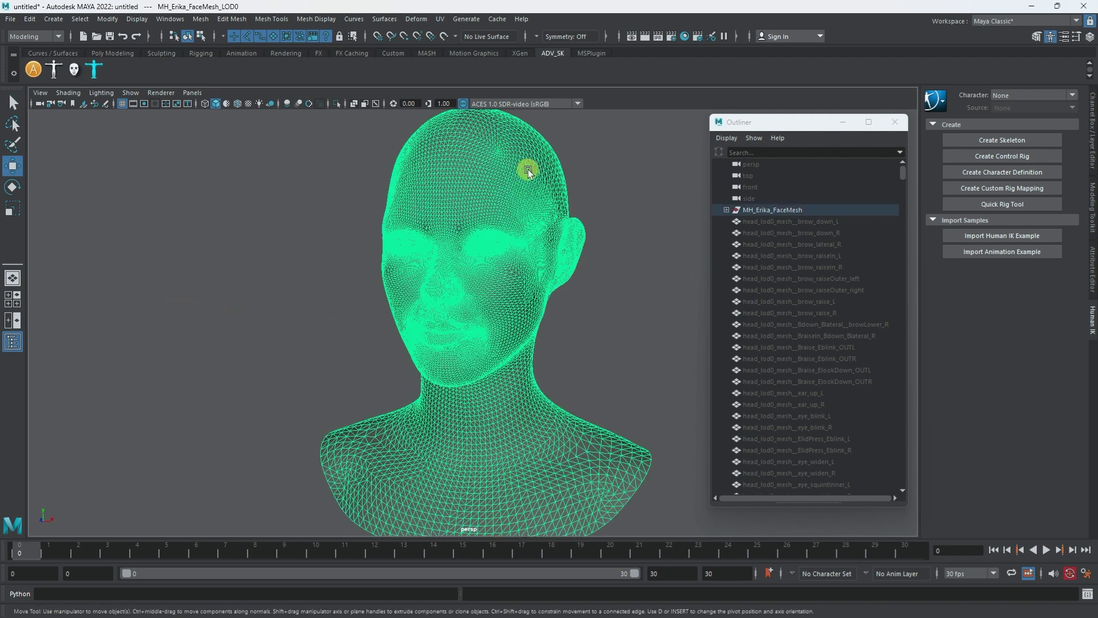
{"action": "left_click", "coordinate": [440, 19]}
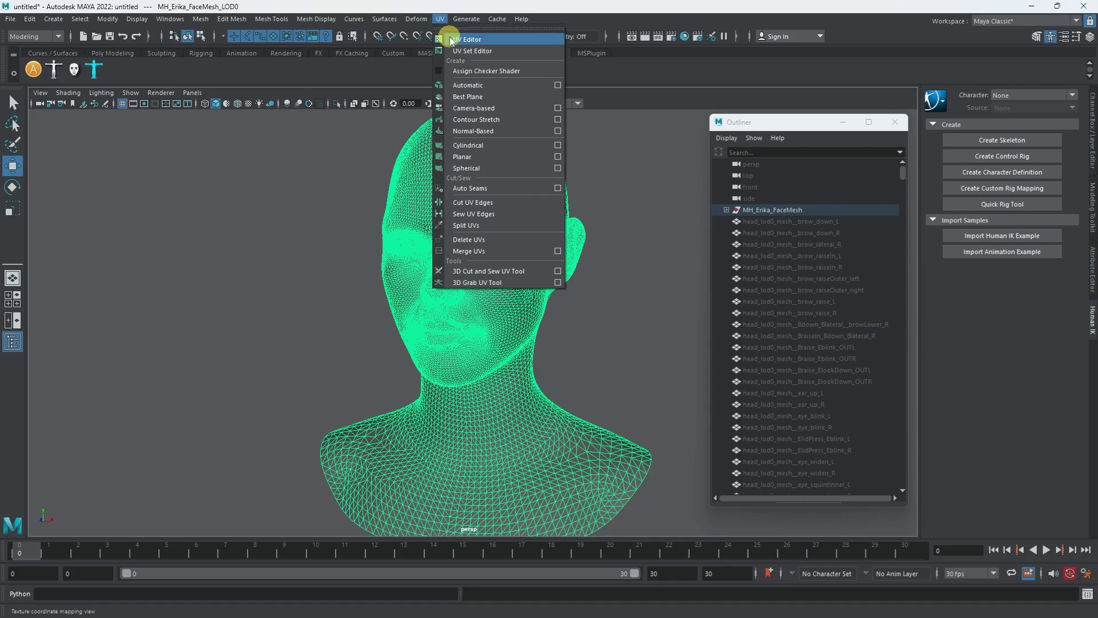
{"action": "left_click", "coordinate": [451, 39]}
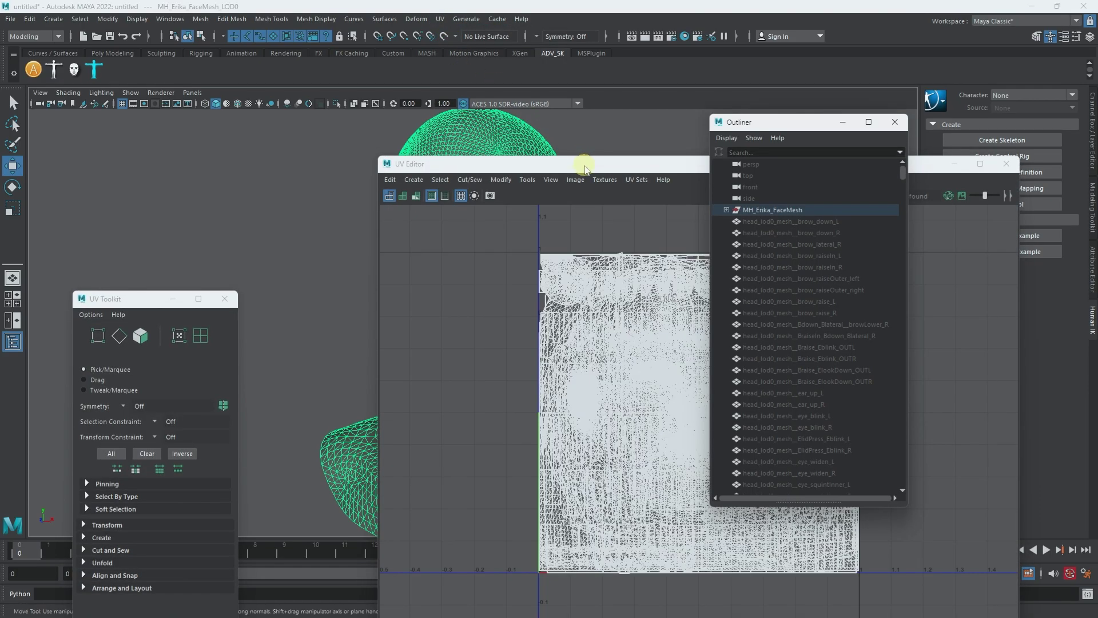
{"action": "left_click_drag", "start_coordinate": [593, 176], "coordinate": [329, 104]}
{"action": "left_click", "coordinate": [487, 278]}
{"action": "scroll", "coordinate": [526, 311], "scroll_direction": "up", "scroll_amount": 8}
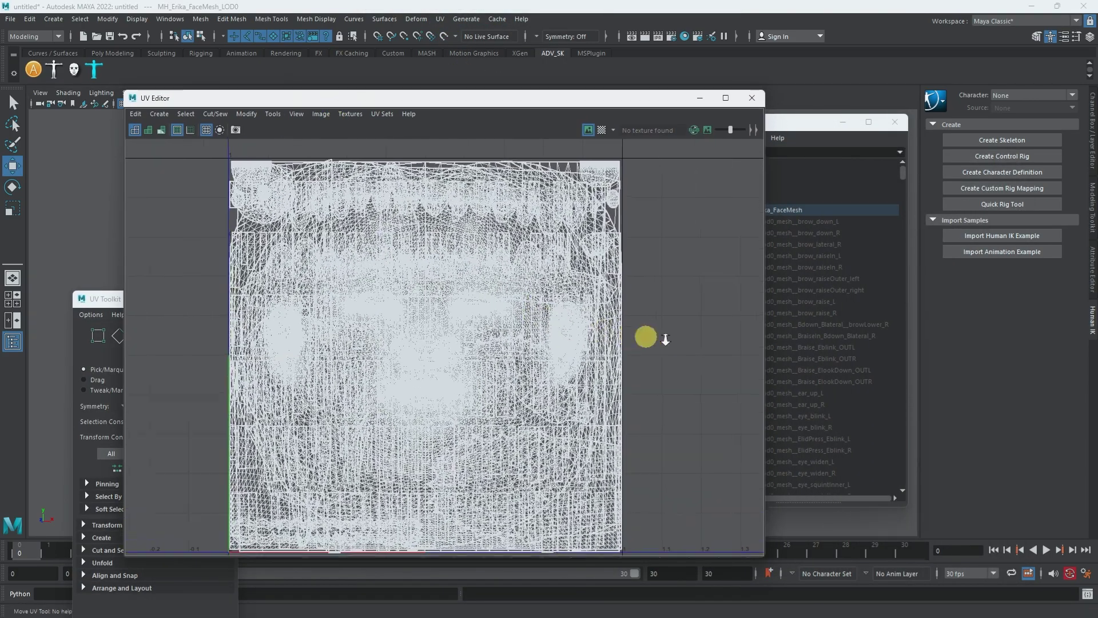
{"action": "right_click_drag", "start_coordinate": [603, 334], "coordinate": [410, 345], "text": "alt"}
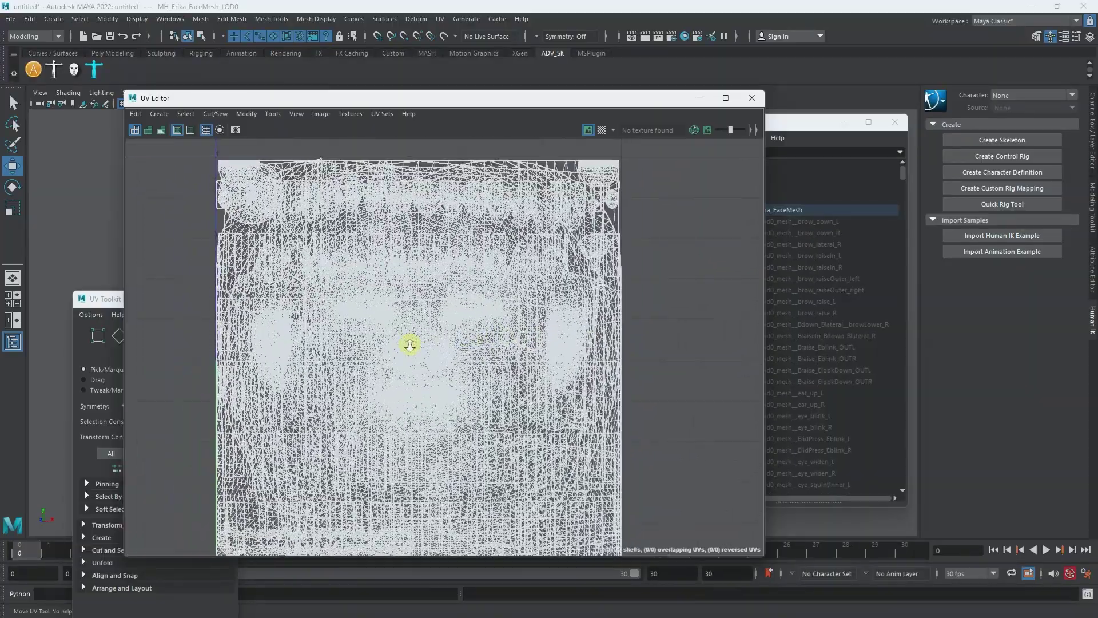
- Place the UV Editor beside the head and reselect the mesh to compare its parts with the overlapping UVs
{"action": "left_click_drag", "start_coordinate": [421, 98], "coordinate": [694, 93]}
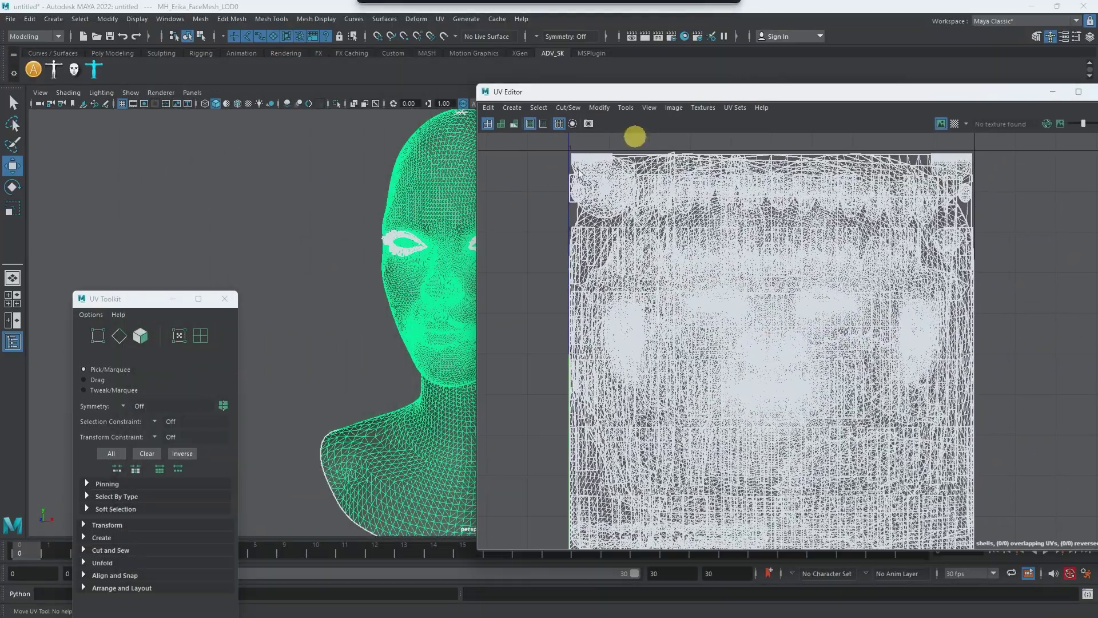
{"action": "left_click_drag", "start_coordinate": [374, 250], "coordinate": [301, 245], "text": "alt"}
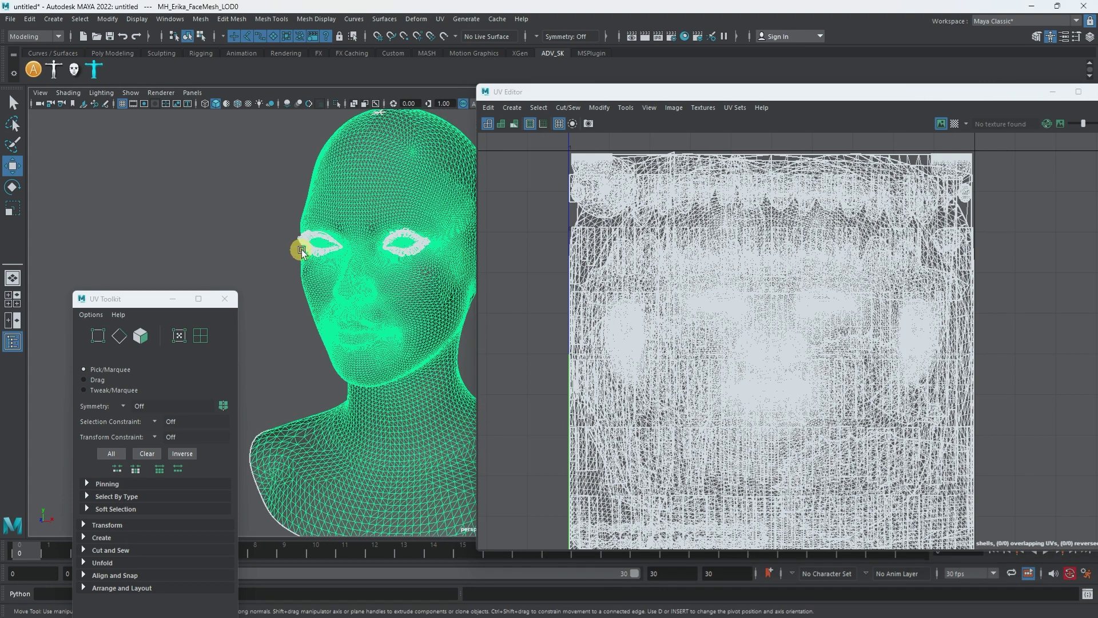
{"action": "left_click", "coordinate": [246, 207]}
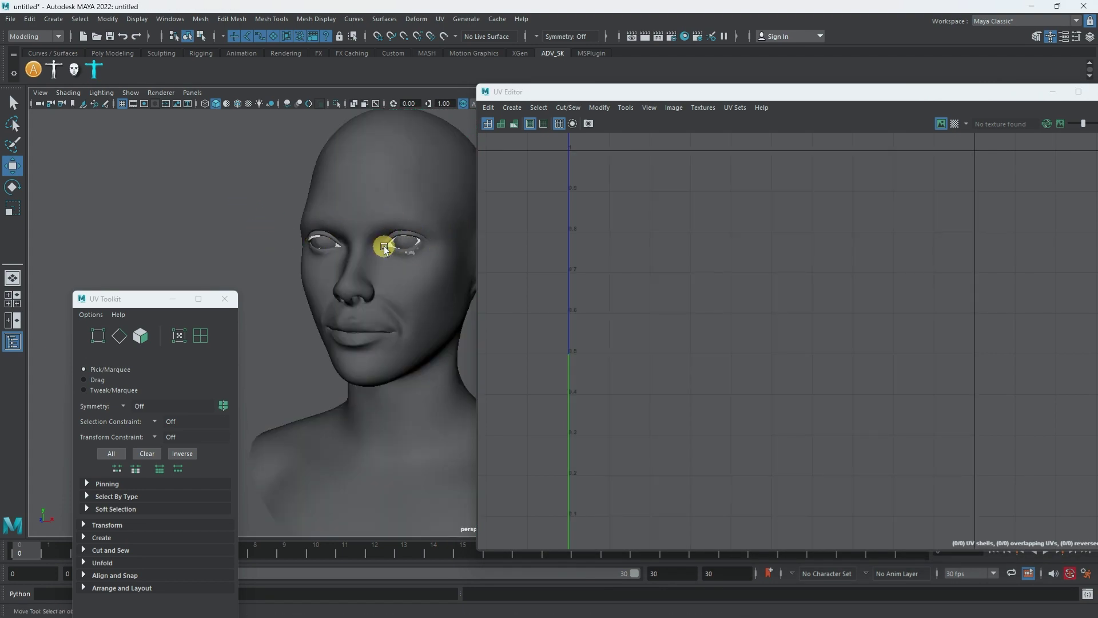
{"action": "left_click", "coordinate": [372, 200]}
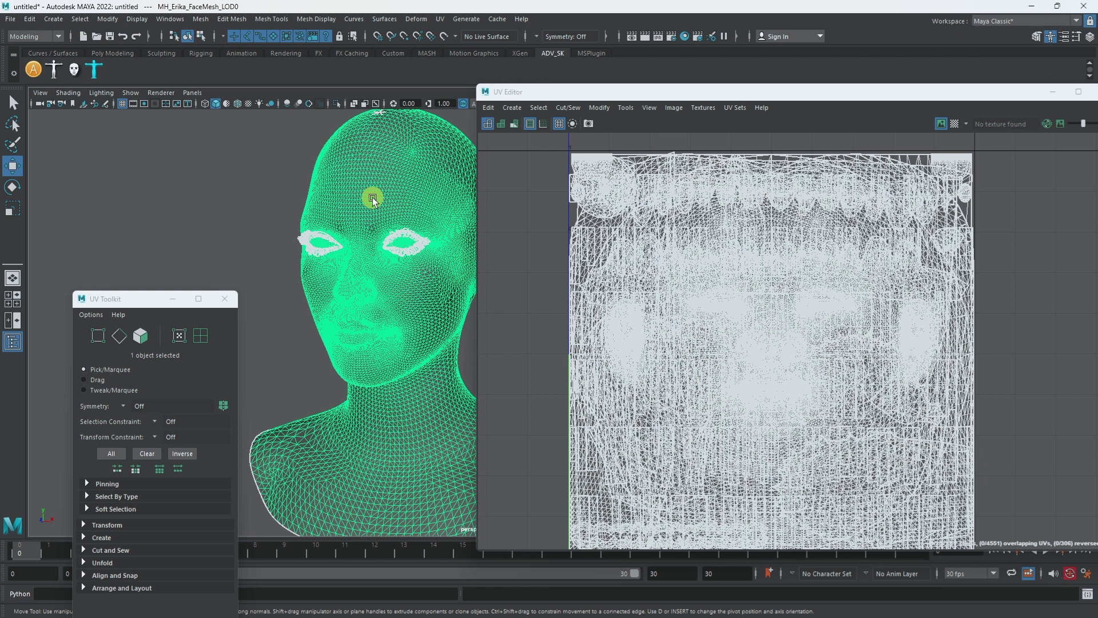
- Separate the combined head mesh into its individual parts and select only the face skin mesh
{"action": "left_click_drag", "start_coordinate": [606, 97], "coordinate": [719, 168]}
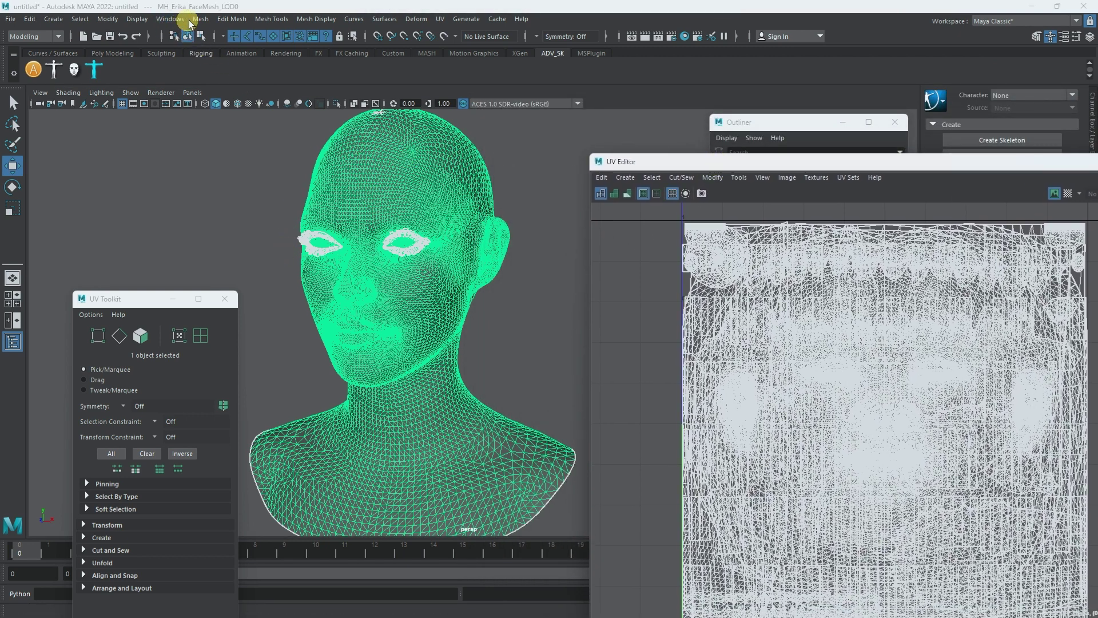
{"action": "left_click", "coordinate": [201, 21]}
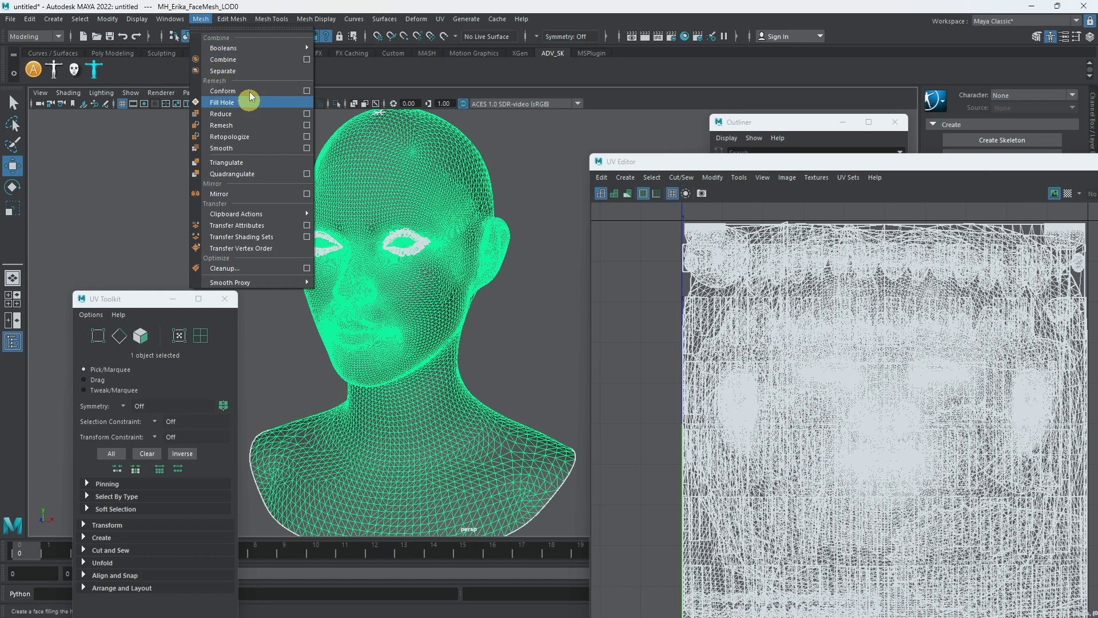
{"action": "left_click", "coordinate": [250, 72]}
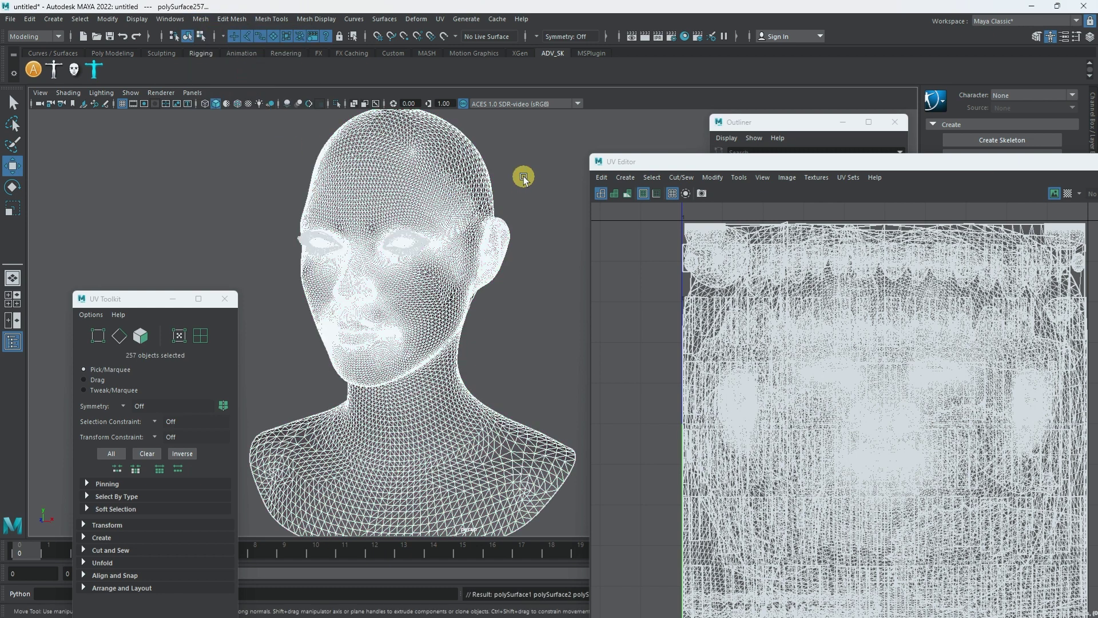
{"action": "left_click", "coordinate": [524, 177]}
{"action": "left_click", "coordinate": [472, 178]}
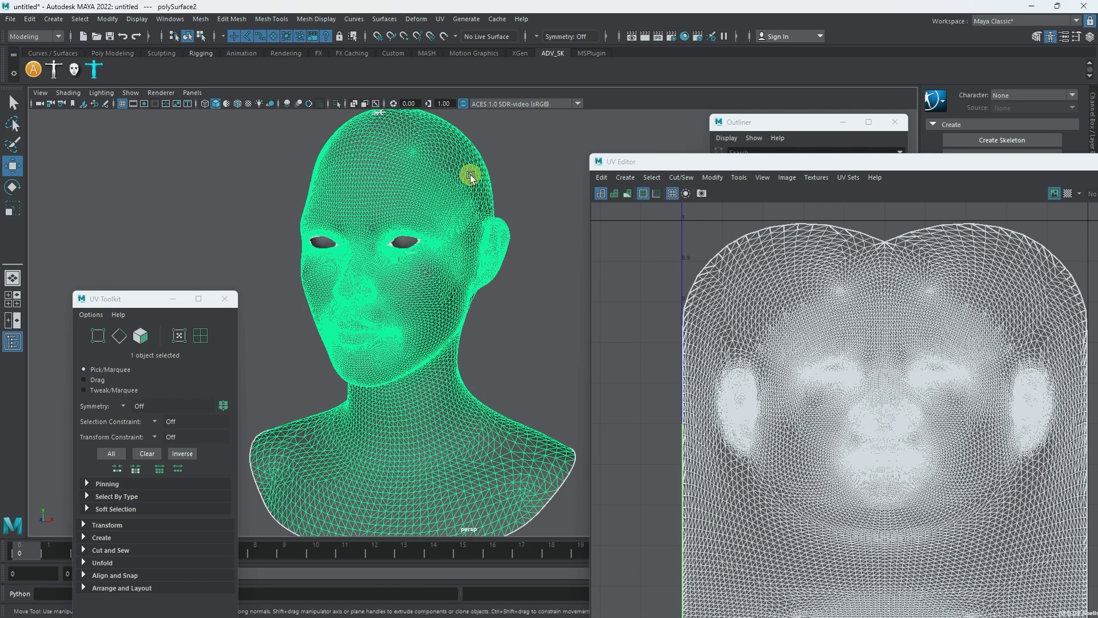
- Move the UV Editor to the middle of the workspace with the face layout in view, and close the Outliner
{"action": "left_click_drag", "start_coordinate": [689, 167], "coordinate": [234, 86]}
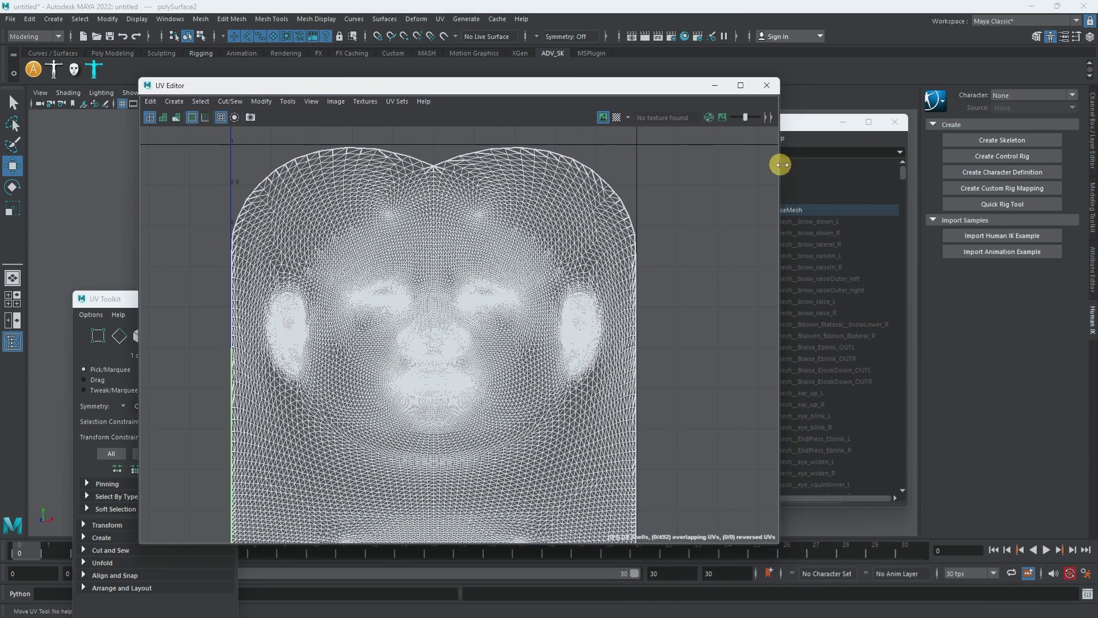
{"action": "left_click", "coordinate": [811, 153]}
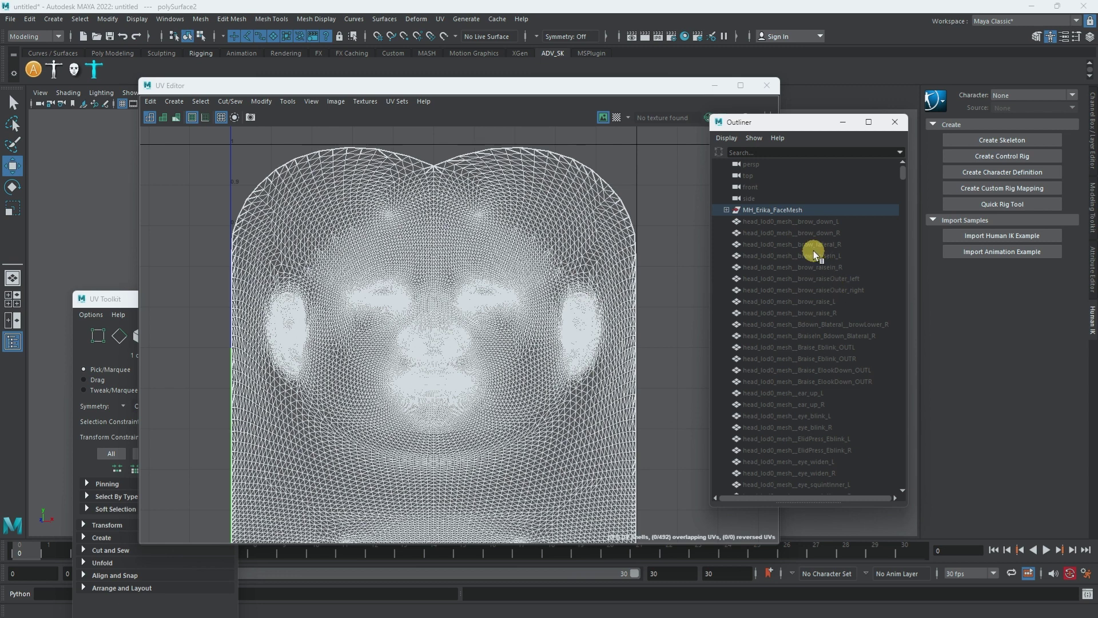
{"action": "left_click", "coordinate": [895, 123]}
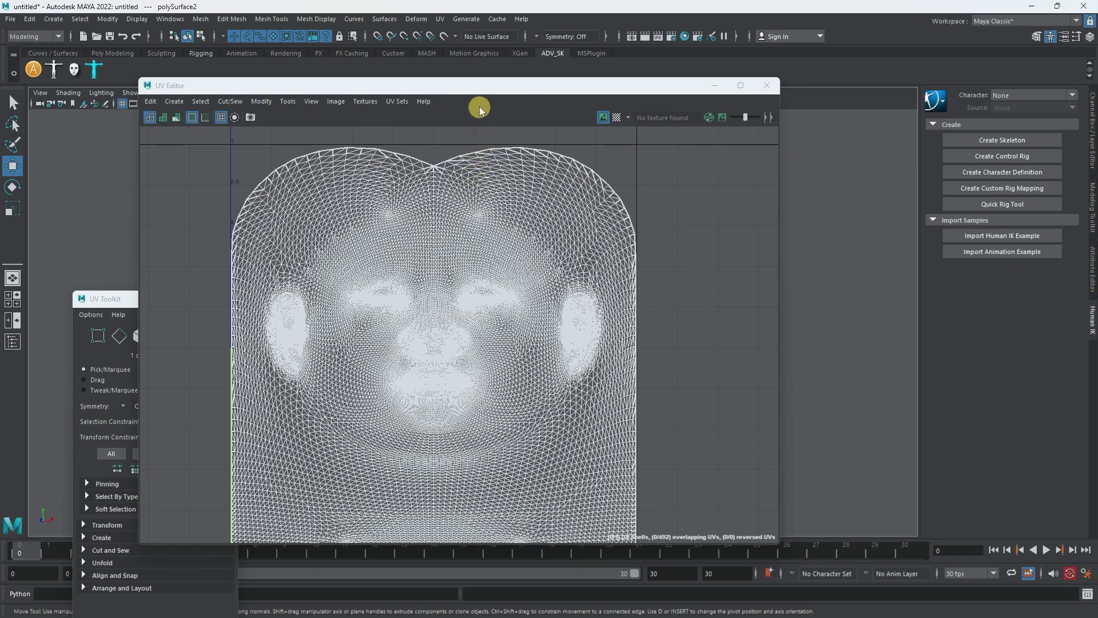
{"action": "left_click_drag", "start_coordinate": [479, 92], "coordinate": [530, 72]}
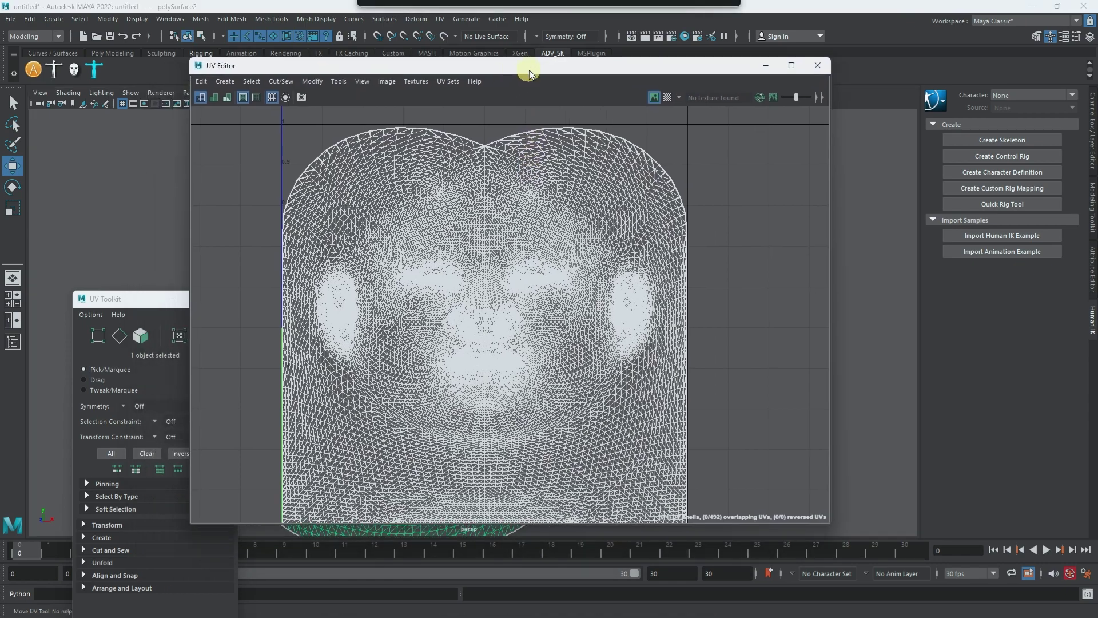
{"action": "right_click_drag", "start_coordinate": [570, 365], "coordinate": [653, 364], "text": "alt"}
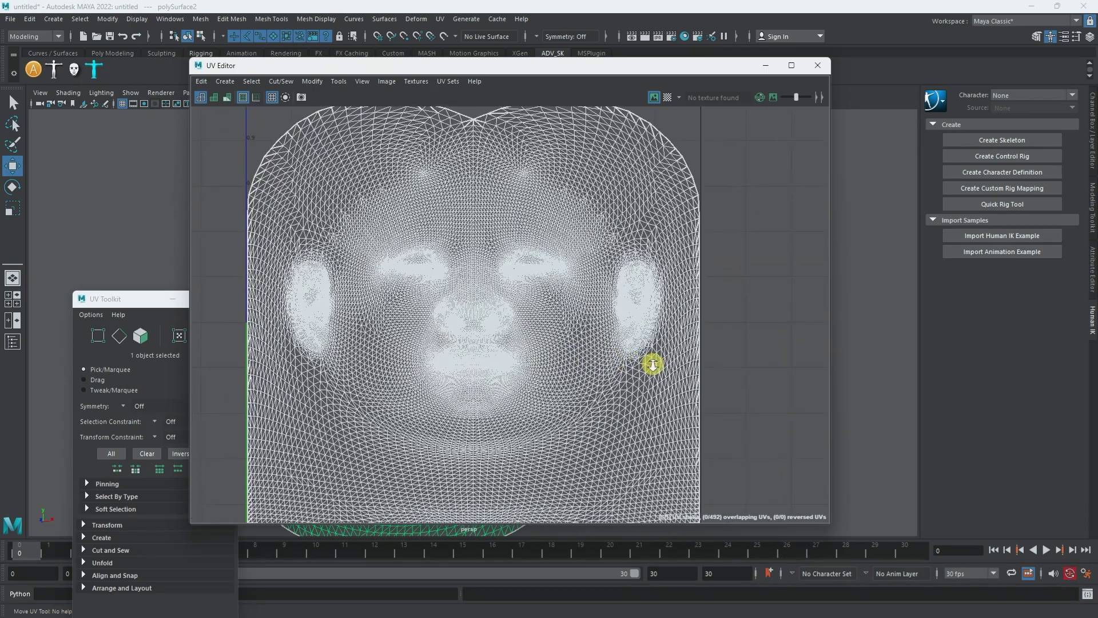
- Start a UV snapshot of the face mesh and name its output file UV-Snapshot in the Erika_Metahuman_UE5 folder
{"action": "left_click", "coordinate": [301, 97]}
{"action": "double_click", "coordinate": [363, 214]}
{"action": "left_click", "coordinate": [334, 468]}
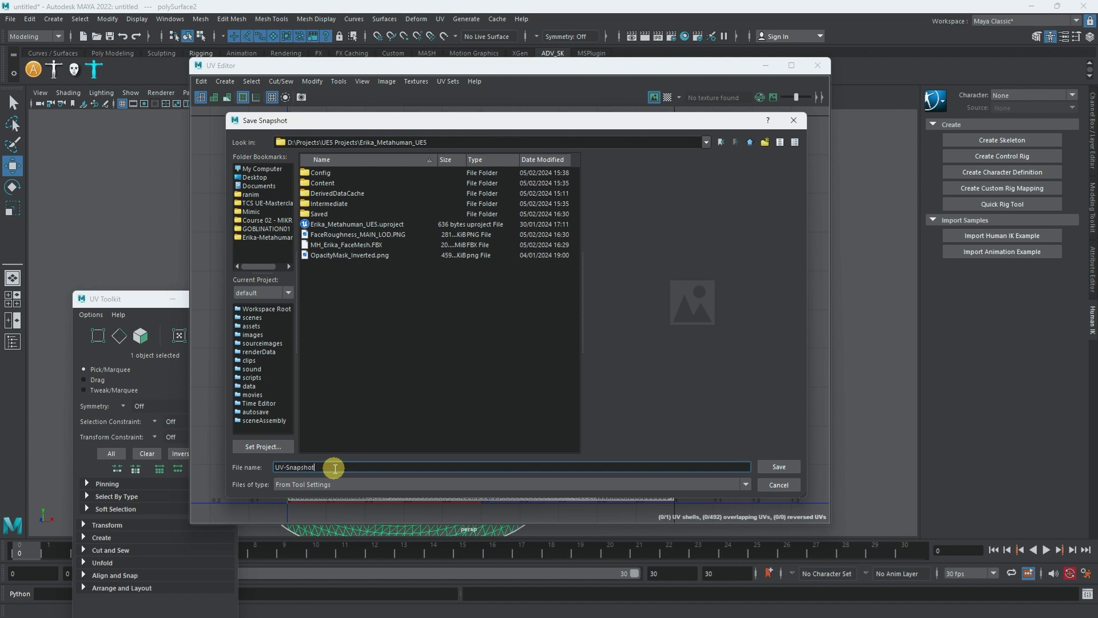
{"action": "type", "text": "UV-Snapshot"}
{"action": "left_click", "coordinate": [779, 467]}
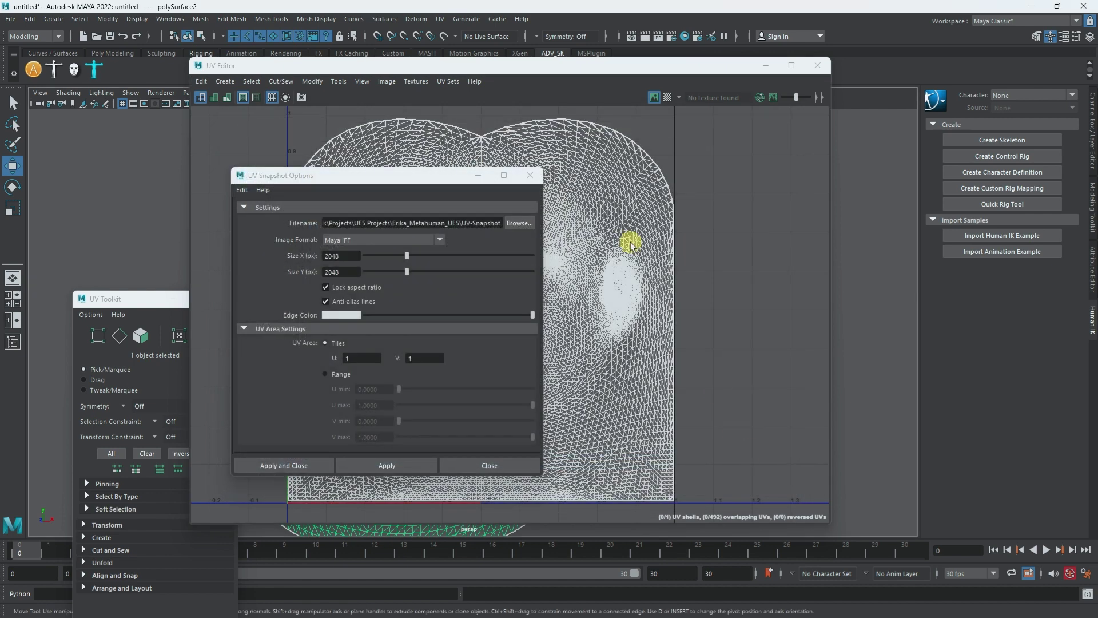
- Set the snapshot to 4096 x 4096 px in PNG format, export it and close the UV Editor
{"action": "left_click_drag", "start_coordinate": [351, 257], "coordinate": [307, 258]}
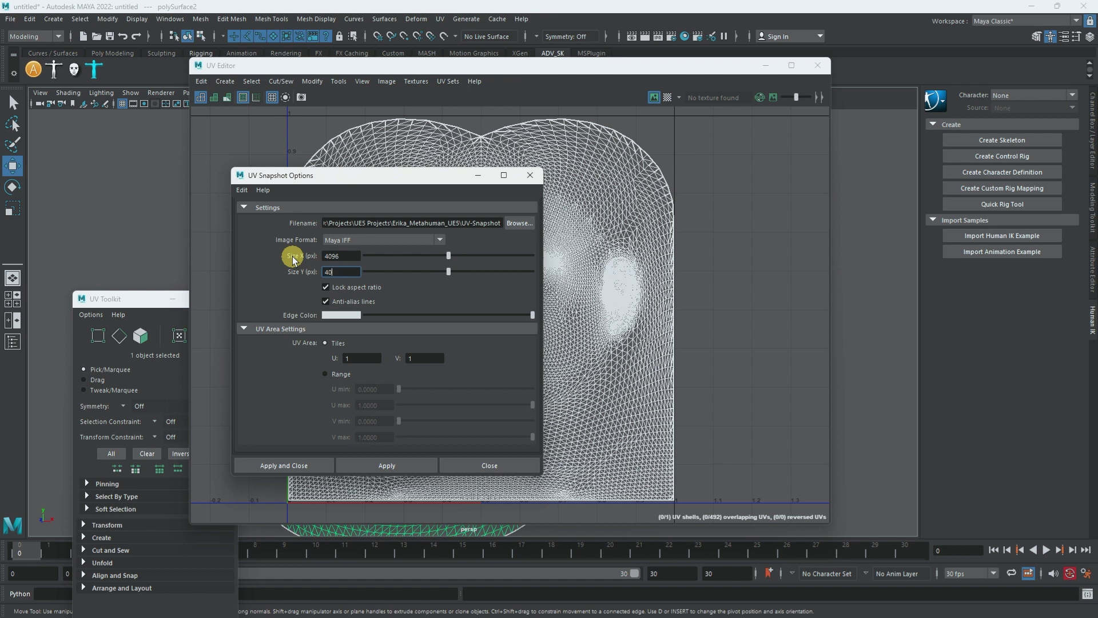
{"action": "left_click", "coordinate": [424, 243]}
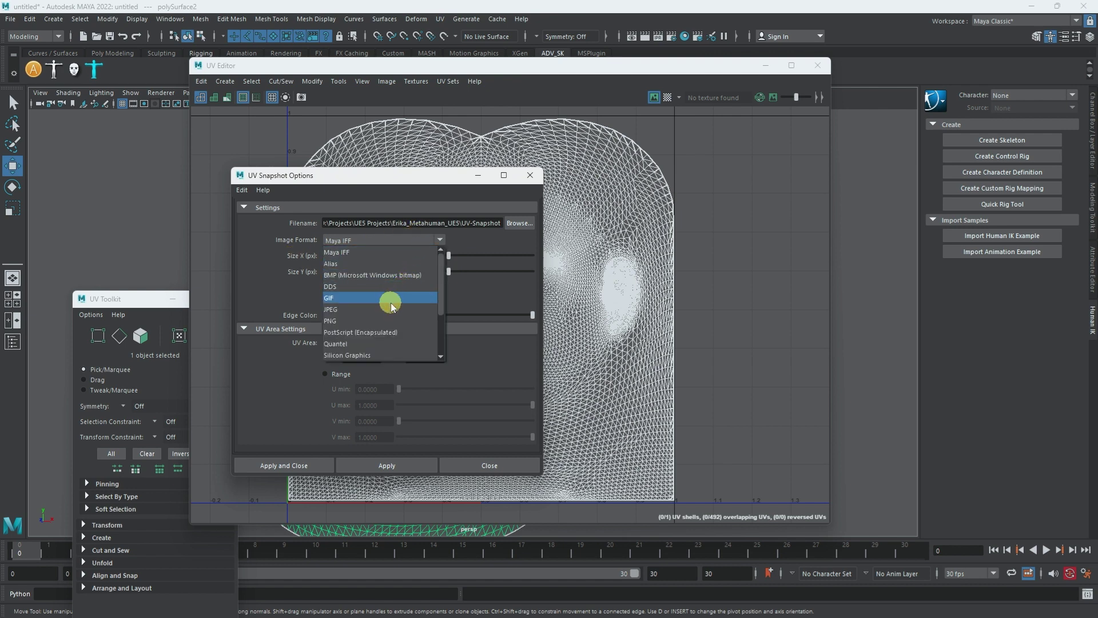
{"action": "left_click", "coordinate": [384, 322]}
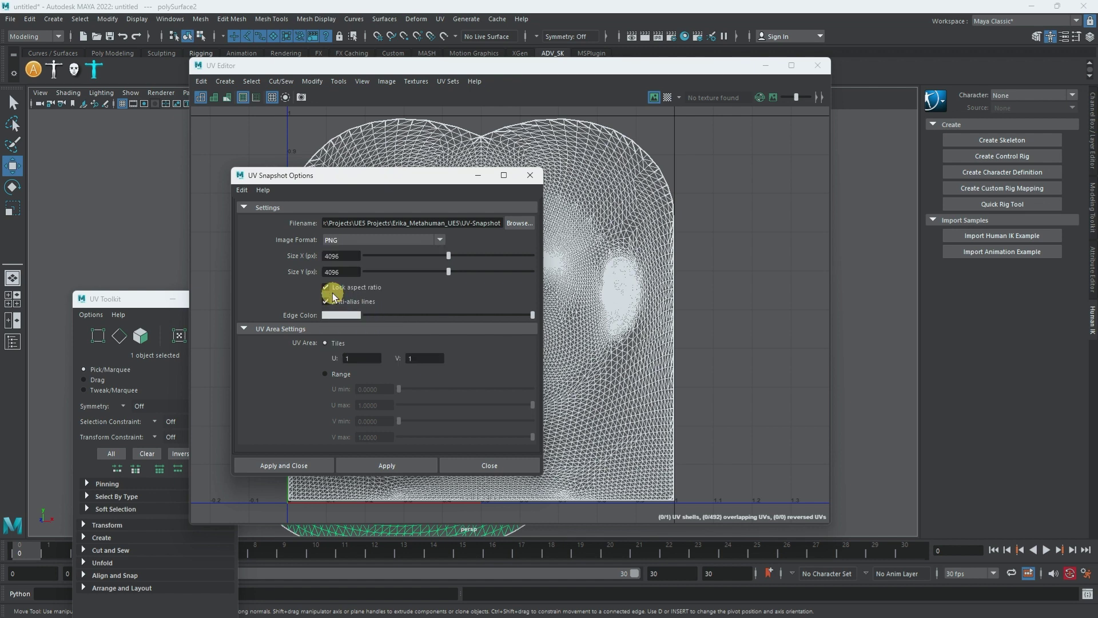
{"action": "left_click", "coordinate": [281, 466]}
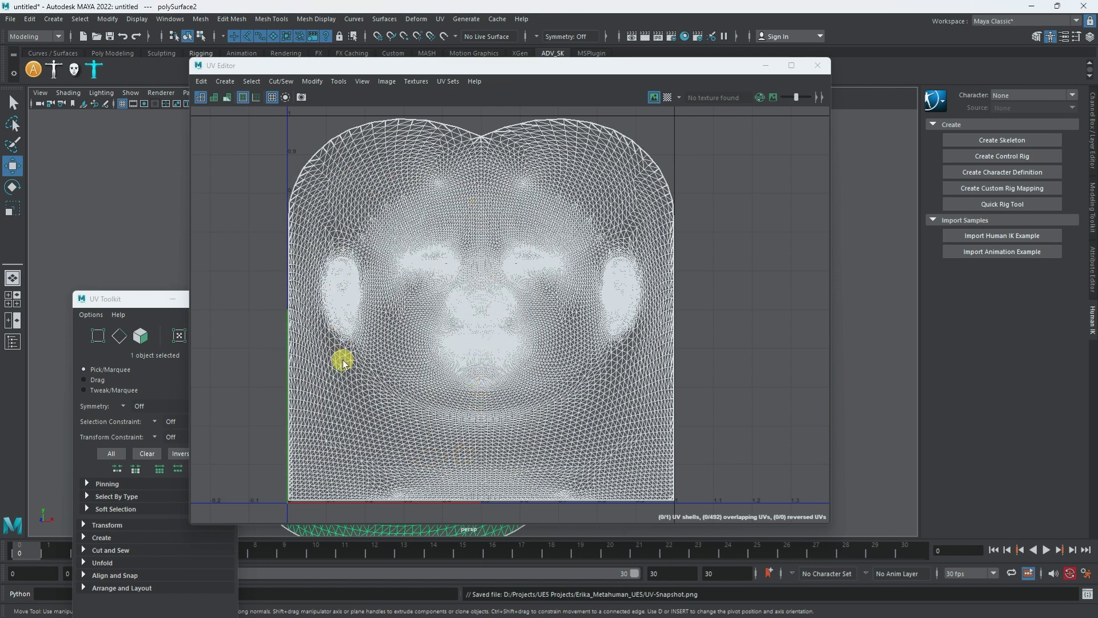
{"action": "left_click", "coordinate": [820, 65]}
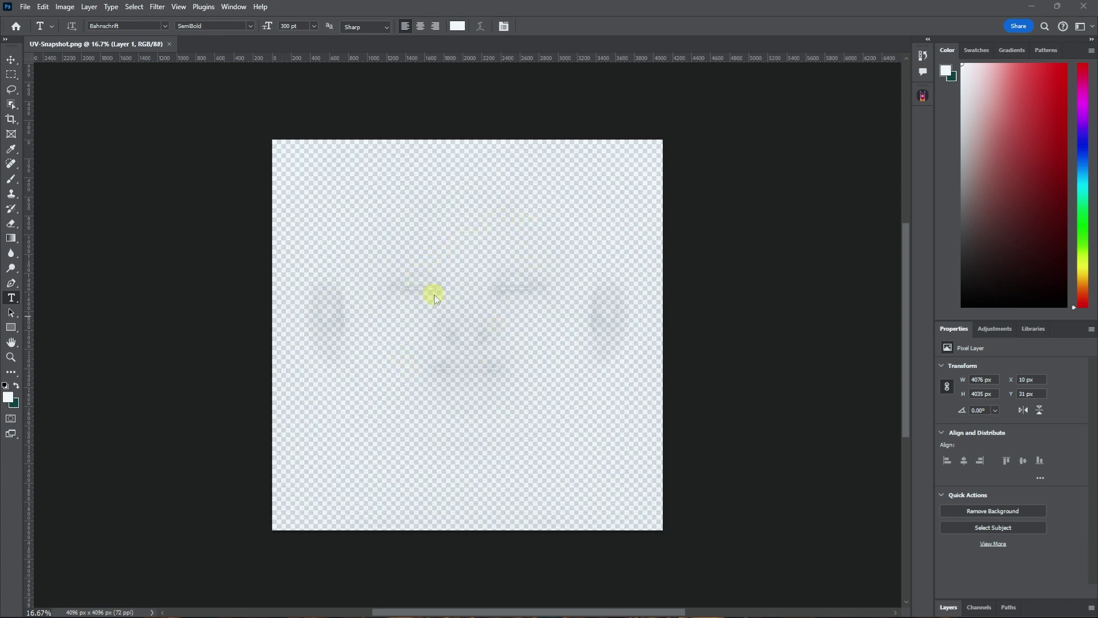
- In Photoshop, bring up the layer list of UV-Snapshot.png and deselect Layer 1
{"action": "left_click", "coordinate": [978, 607]}
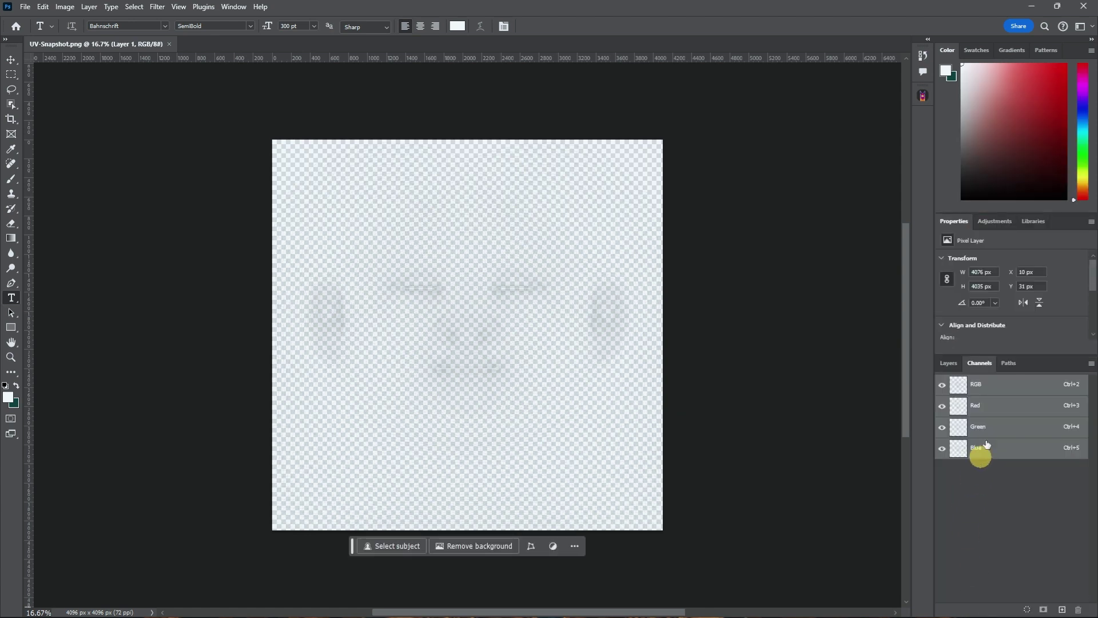
{"action": "left_click", "coordinate": [948, 362]}
{"action": "left_click", "coordinate": [995, 512]}
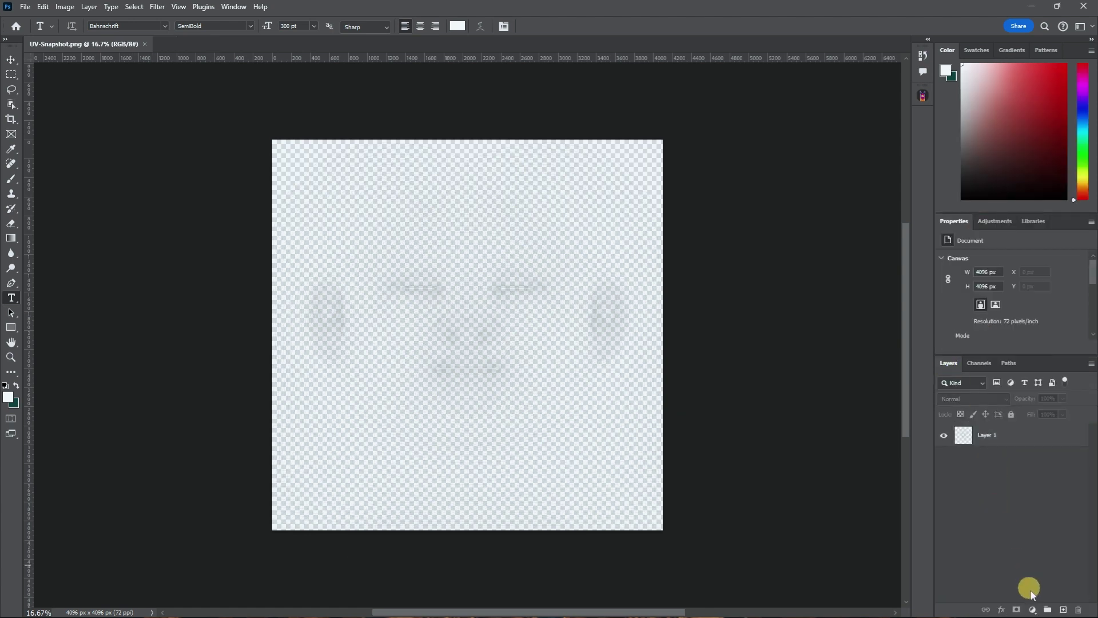
- Add a new layer beneath the wireframe Layer 1 and fill it with solid black
{"action": "left_click", "coordinate": [1065, 610]}
{"action": "left_click_drag", "start_coordinate": [996, 436], "coordinate": [1003, 466]}
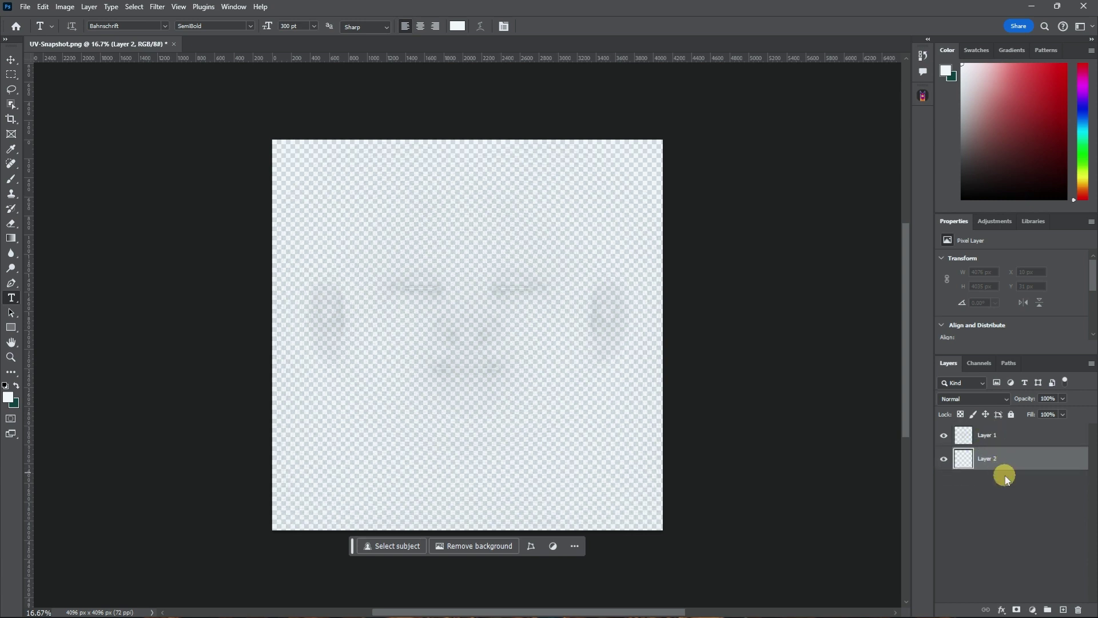
{"action": "left_click", "coordinate": [1007, 479]}
{"action": "key", "text": "x"}
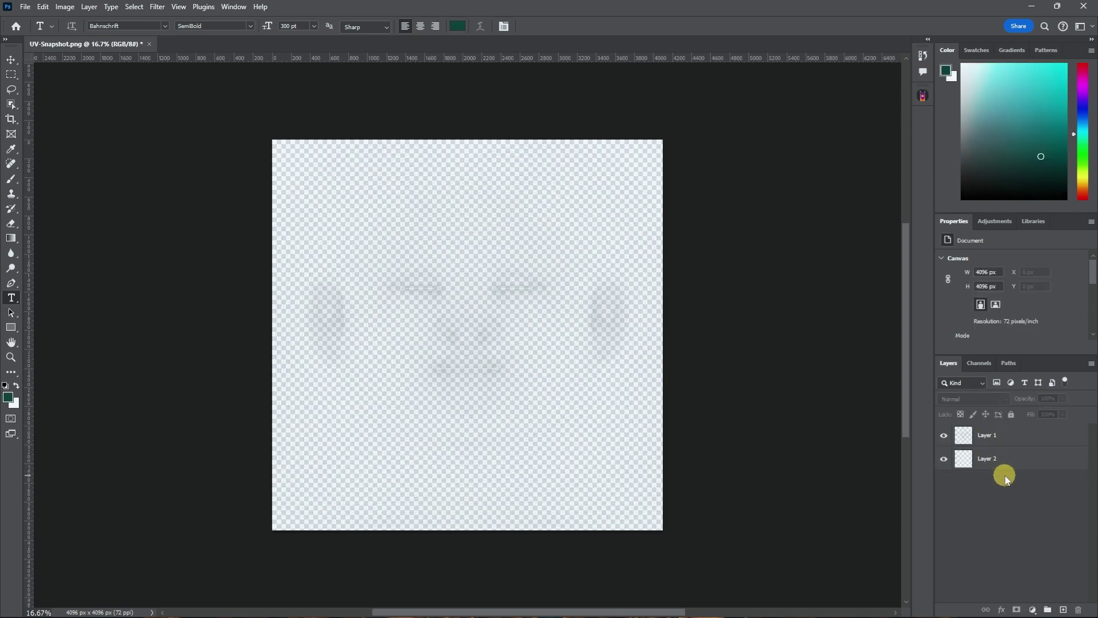
{"action": "key", "text": "d"}
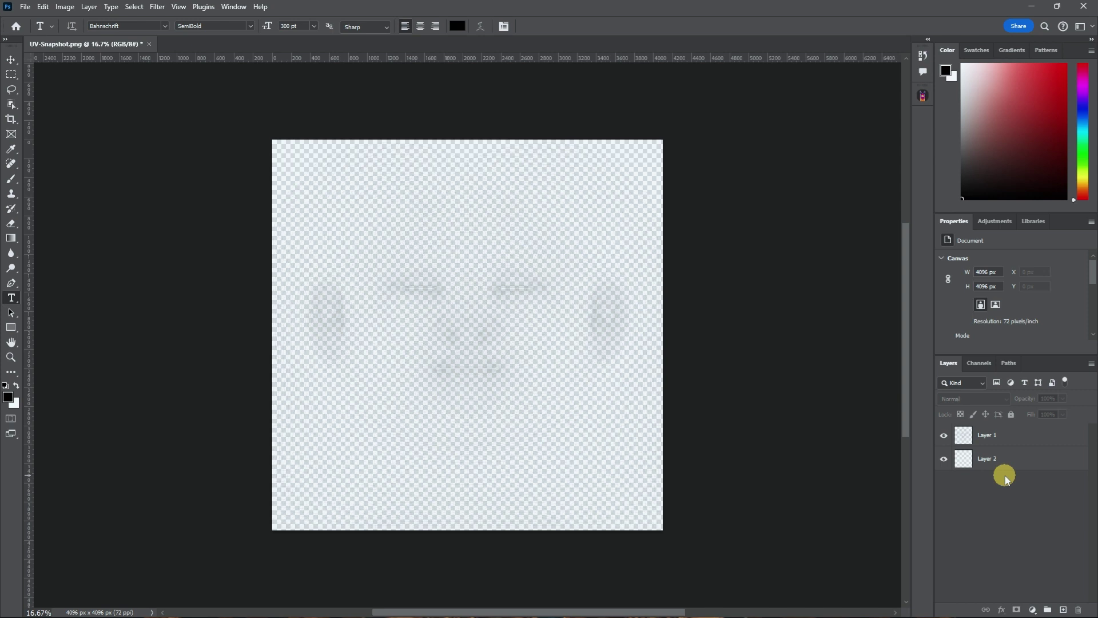
{"action": "left_click", "coordinate": [992, 464]}
{"action": "key", "text": "alt+BackSpace"}
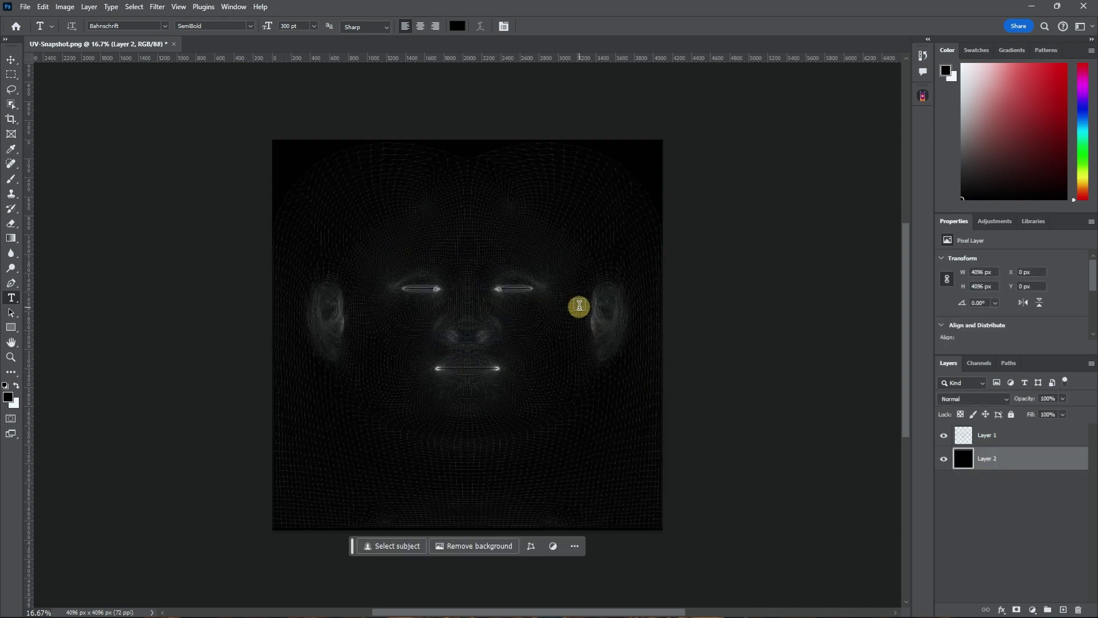
- Add another empty layer above Layer 1 and make it the active layer
{"action": "key", "text": "ctrl+plus"}
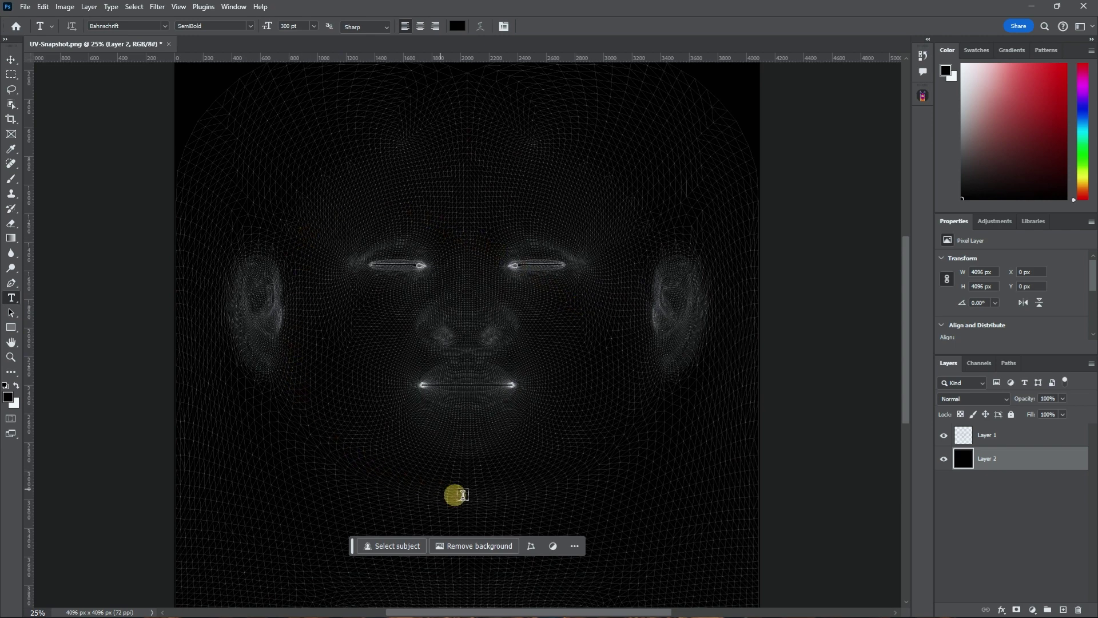
{"action": "left_click_drag", "start_coordinate": [534, 396], "coordinate": [525, 369]}
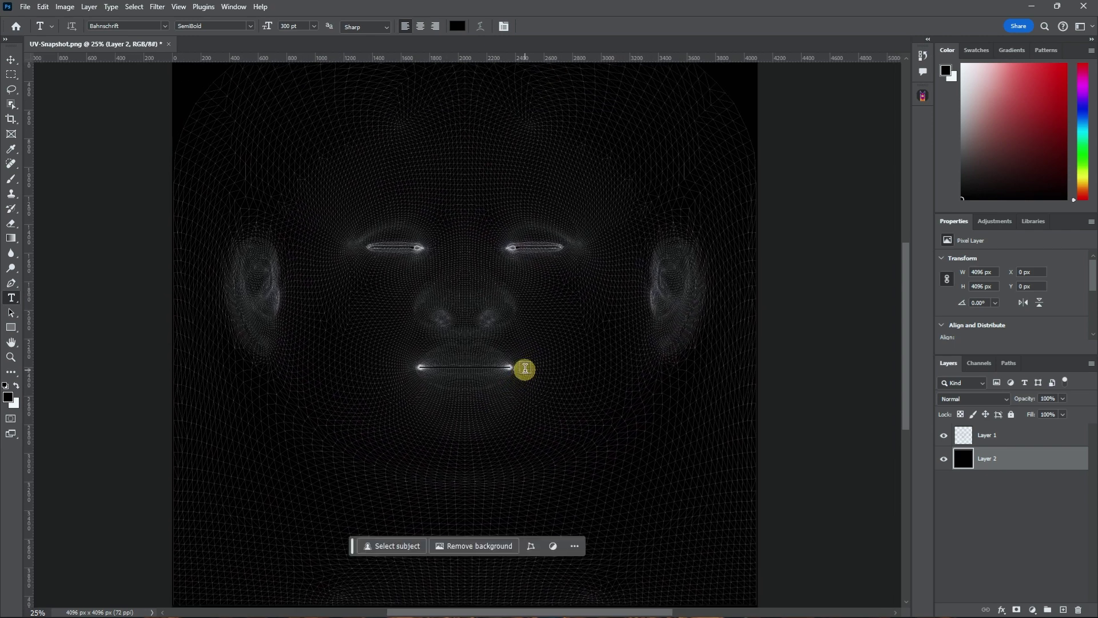
{"action": "key", "text": "ctrl+minus"}
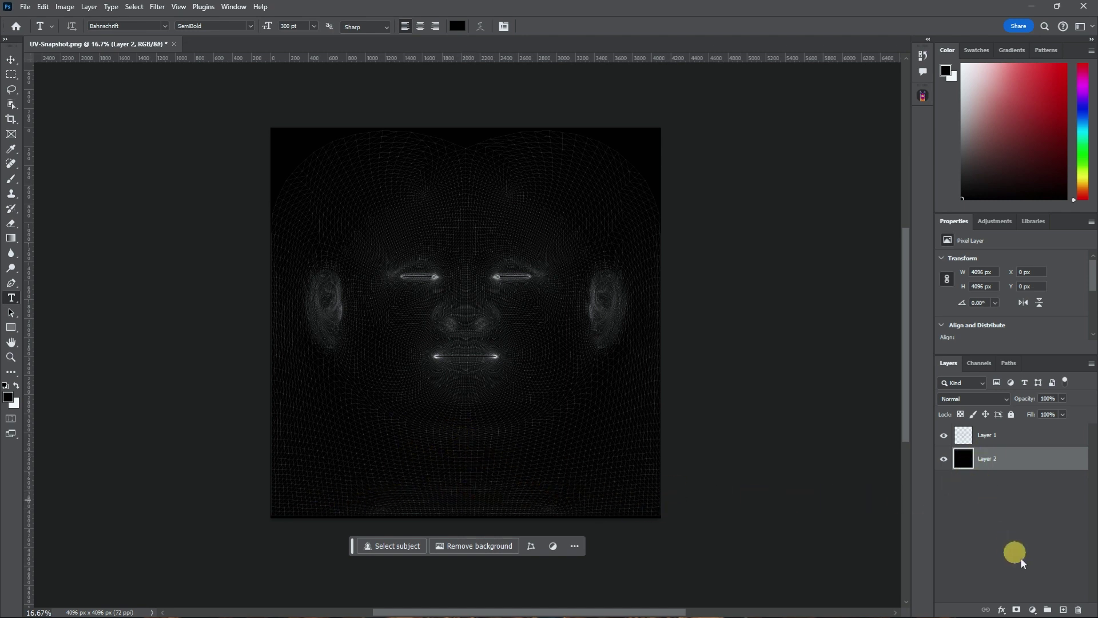
{"action": "left_click", "coordinate": [1063, 610]}
{"action": "left_click_drag", "start_coordinate": [975, 459], "coordinate": [968, 434]}
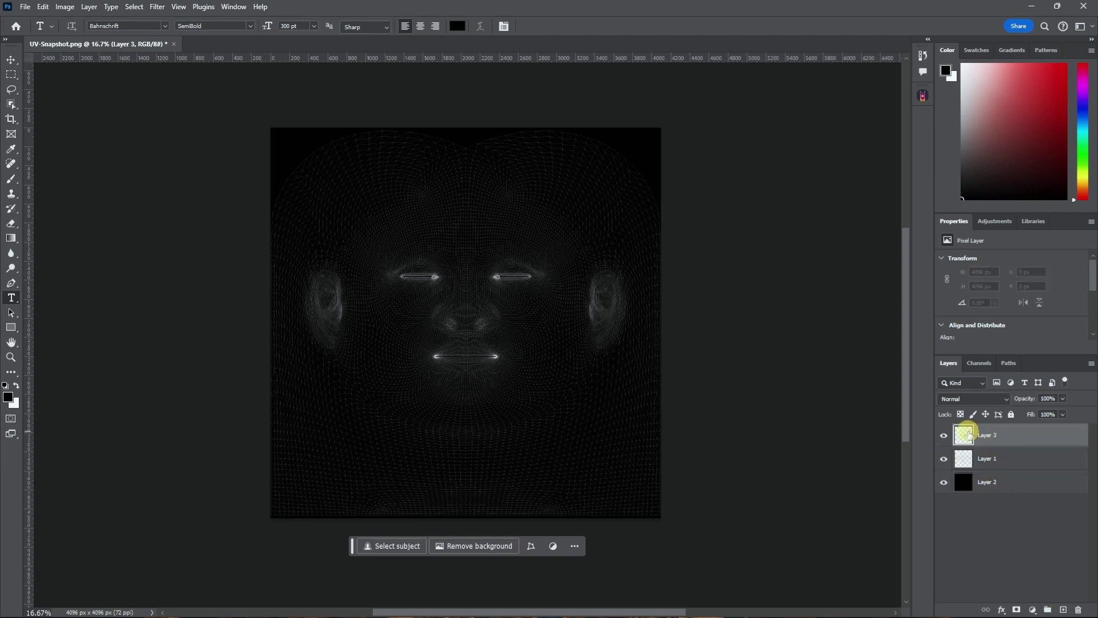
{"action": "left_click", "coordinate": [990, 435]}
- Select the face area with a 3519 px high rectangular marquee, then add an ellipse so its lower edge curves down across the neck
{"action": "left_click", "coordinate": [11, 75]}
{"action": "left_click_drag", "start_coordinate": [223, 92], "coordinate": [829, 461]}
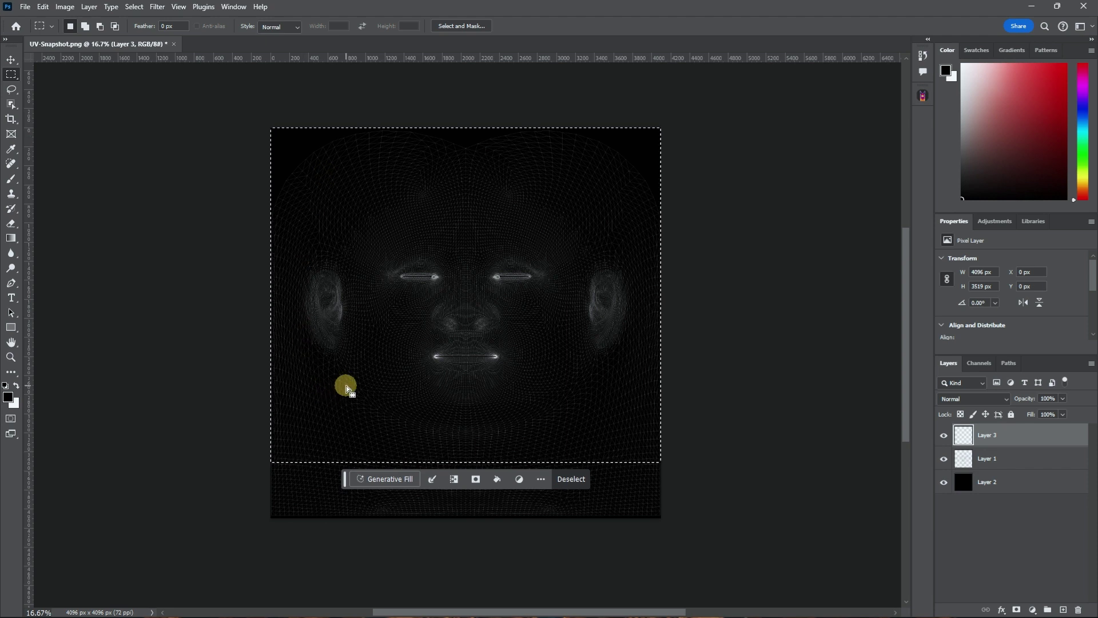
{"action": "left_click", "coordinate": [13, 75], "text": "alt"}
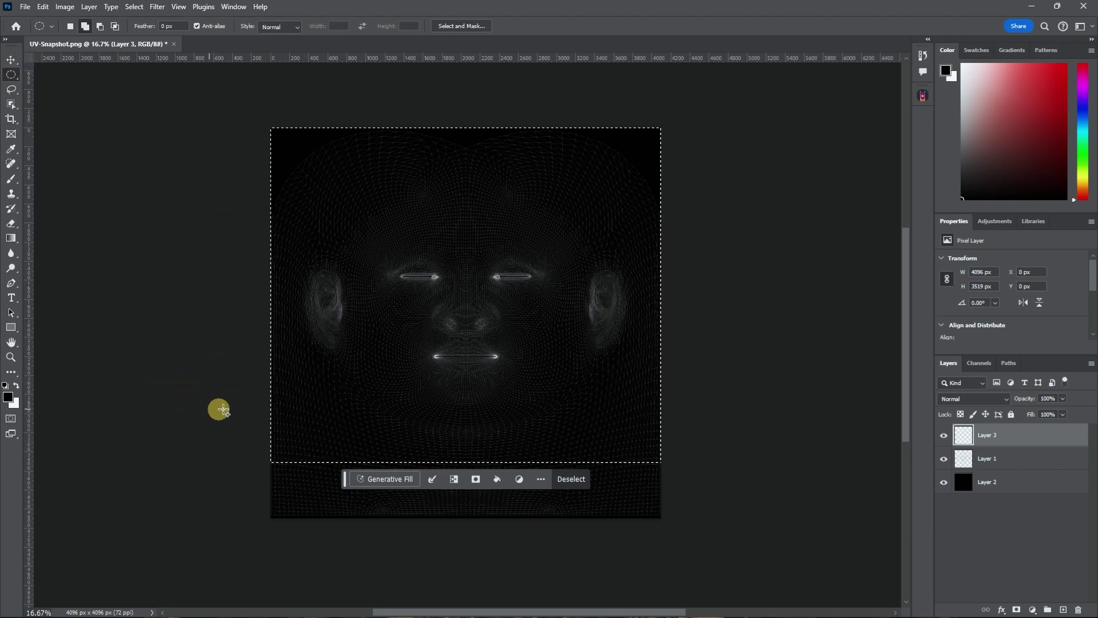
{"action": "left_click_drag", "start_coordinate": [206, 390], "coordinate": [737, 486]}
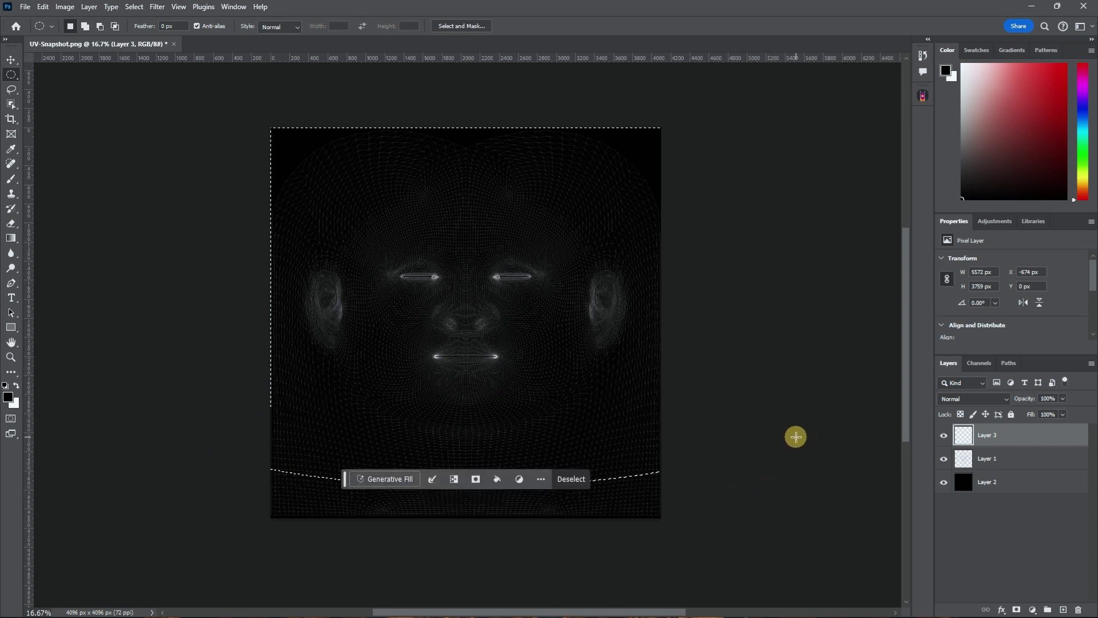
- Fill the curved selection on Layer 3 with white and deselect it, leaving Layer 1 hidden and the black Layer 2 visible
{"action": "left_click", "coordinate": [20, 383]}
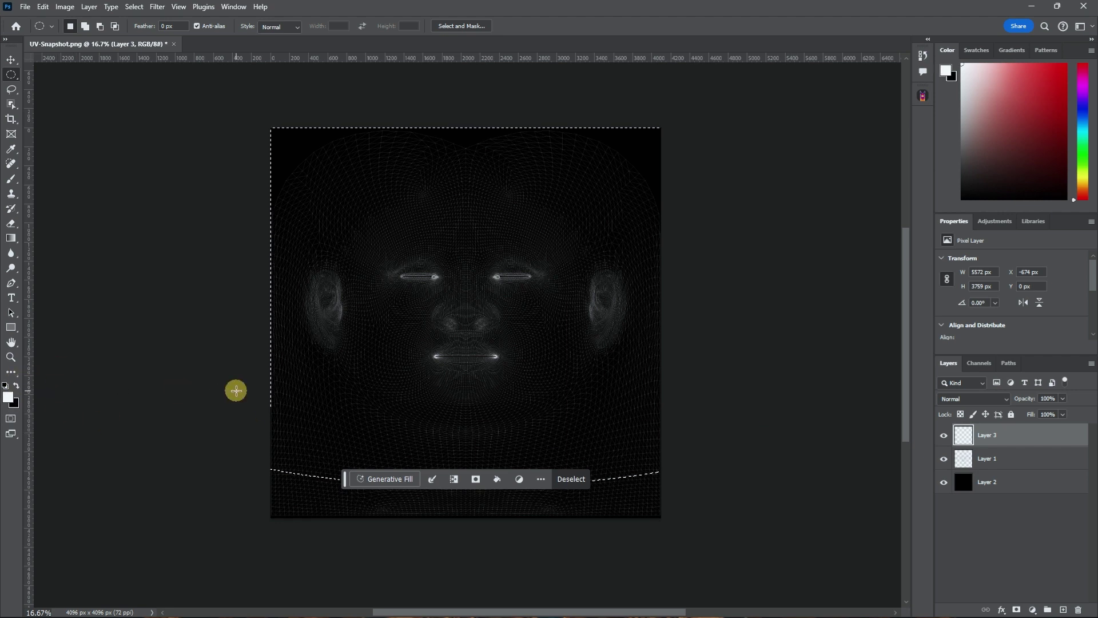
{"action": "key", "text": "alt+BackSpace"}
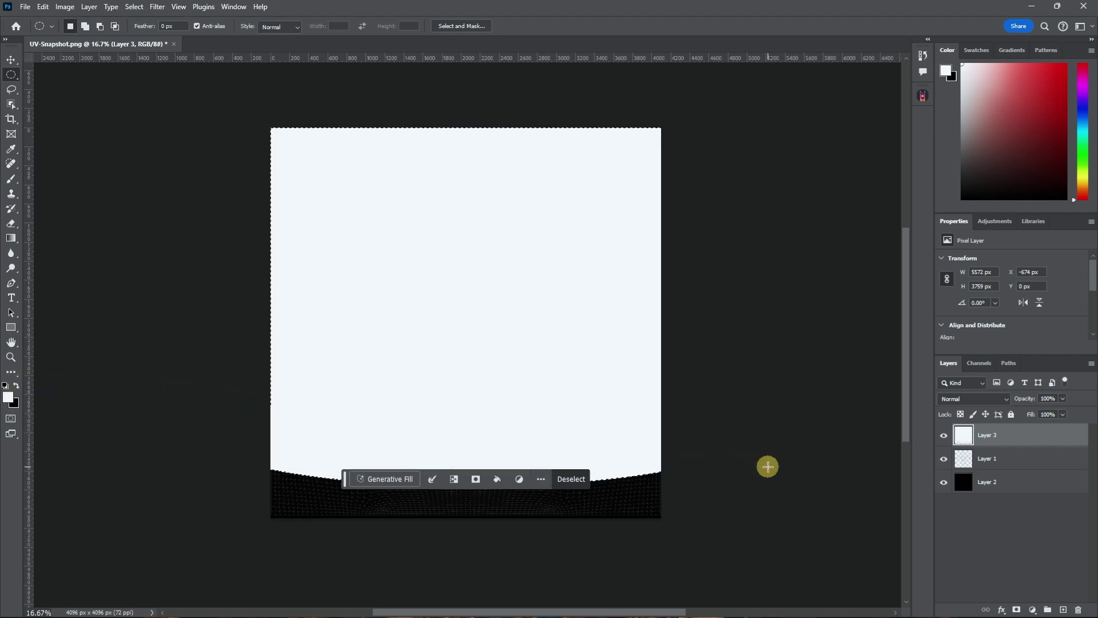
{"action": "left_click", "coordinate": [943, 483]}
{"action": "left_click", "coordinate": [943, 458]}
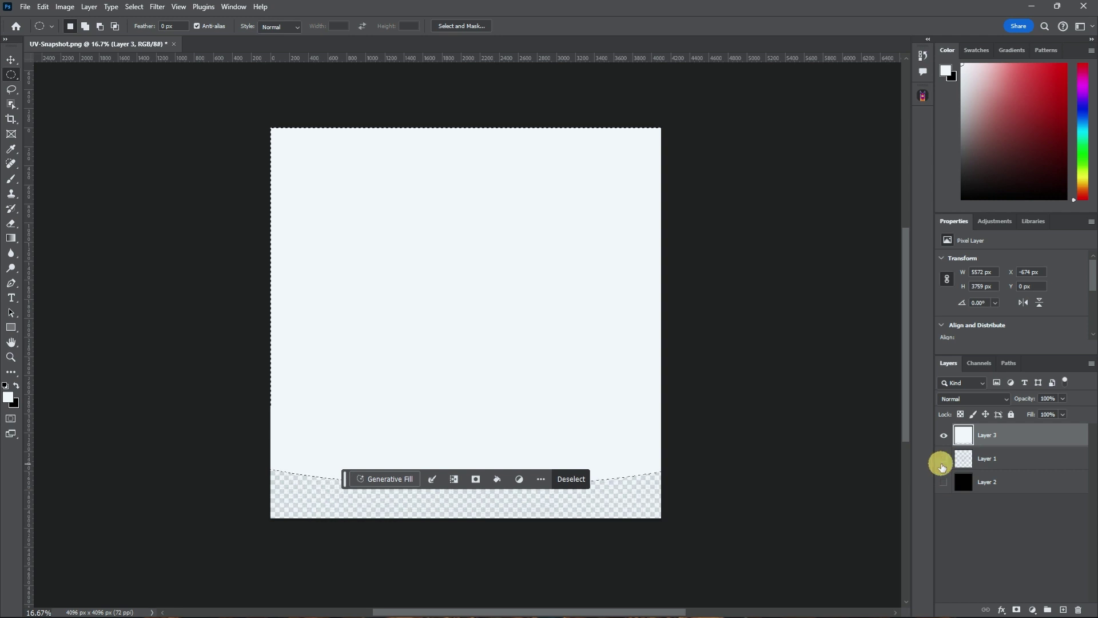
{"action": "left_click", "coordinate": [944, 481]}
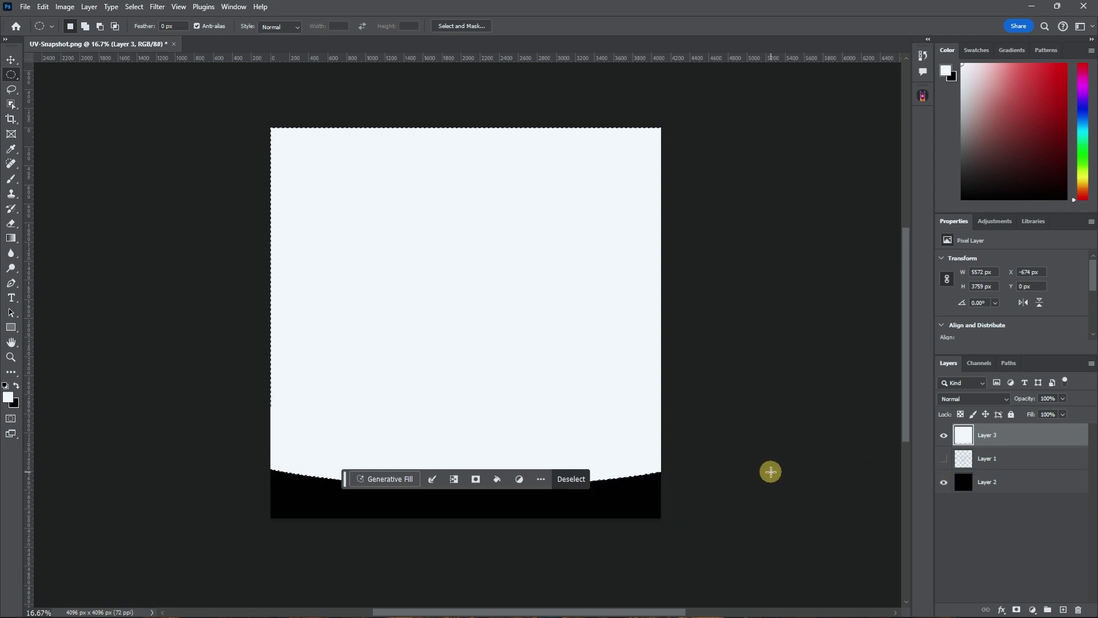
{"action": "key", "text": "ctrl+d"}
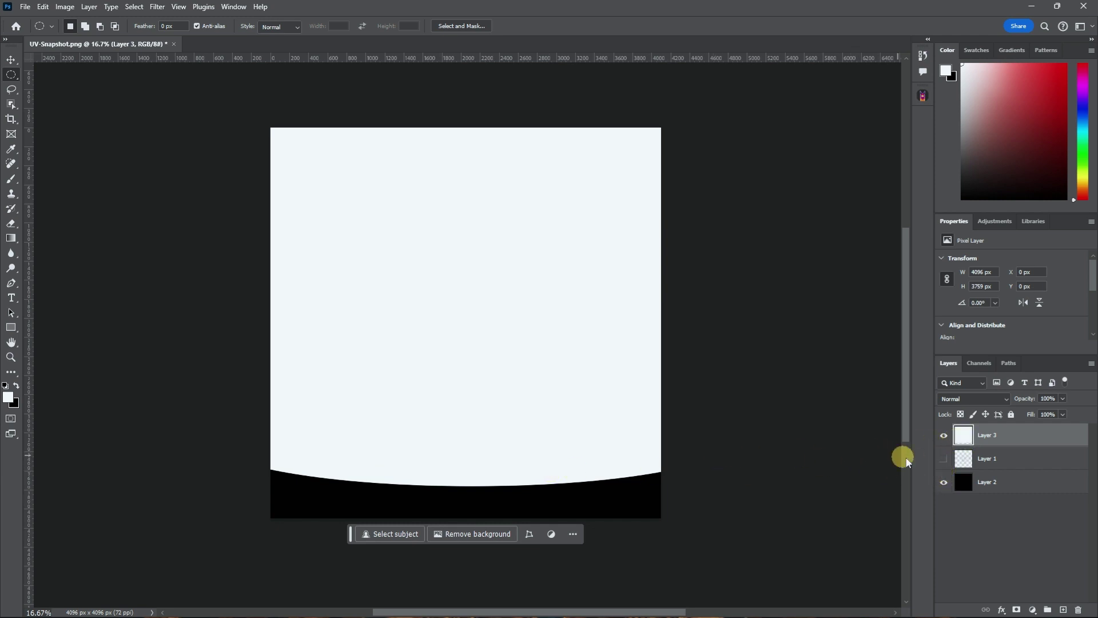
{"action": "left_click", "coordinate": [944, 458]}
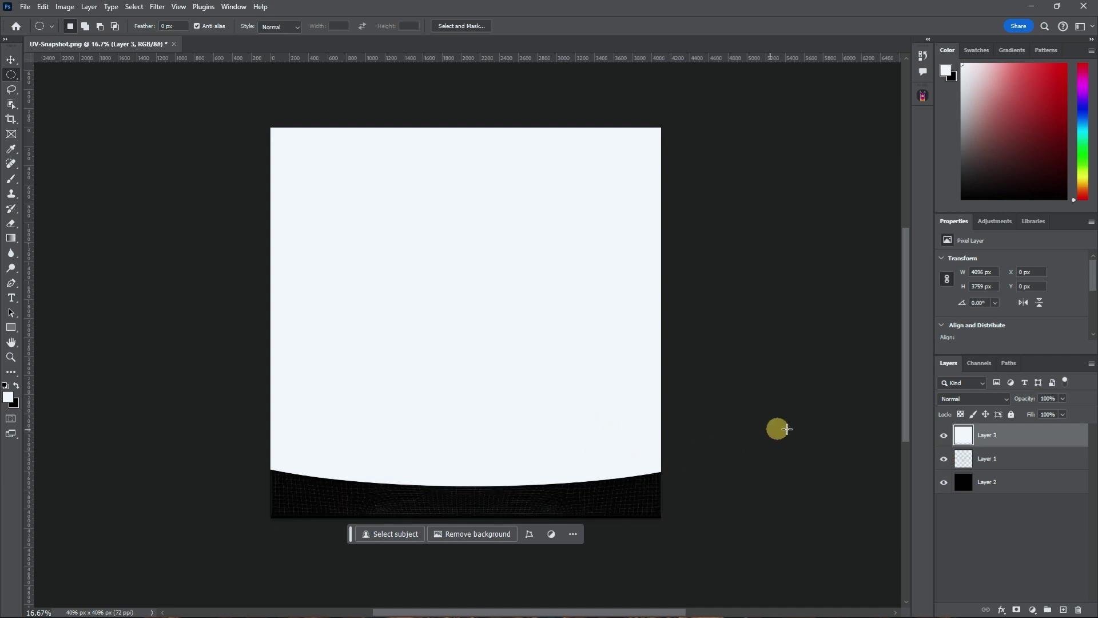
{"action": "left_click", "coordinate": [944, 458]}
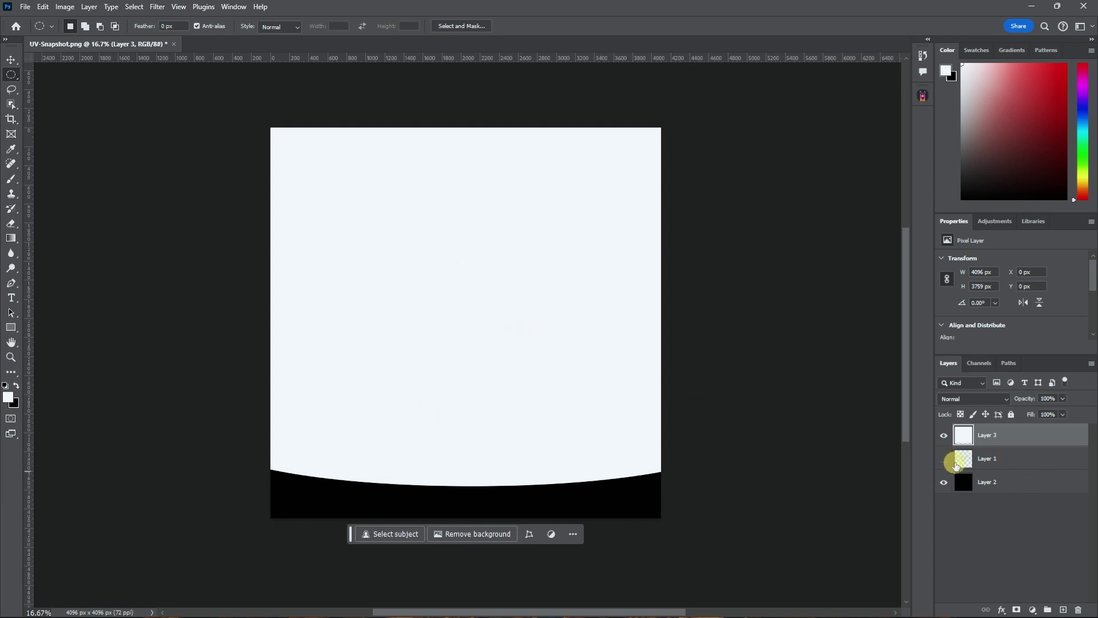
- Nudge the white Layer 3 straight up until its Y position is -180 px
{"action": "key", "text": "ctrl+shift+Up"}
{"action": "key", "text": "ctrl+shift+Up"}
{"action": "key", "text": "ctrl+shift+Up"}
{"action": "key", "text": "ctrl+shift+Up"}
{"action": "key", "text": "ctrl+shift+Up"}
{"action": "key", "text": "ctrl+shift+Up"}
{"action": "key", "text": "ctrl+shift+Up"}
{"action": "key", "text": "ctrl+shift+Up"}
{"action": "key", "text": "ctrl+shift+Up"}
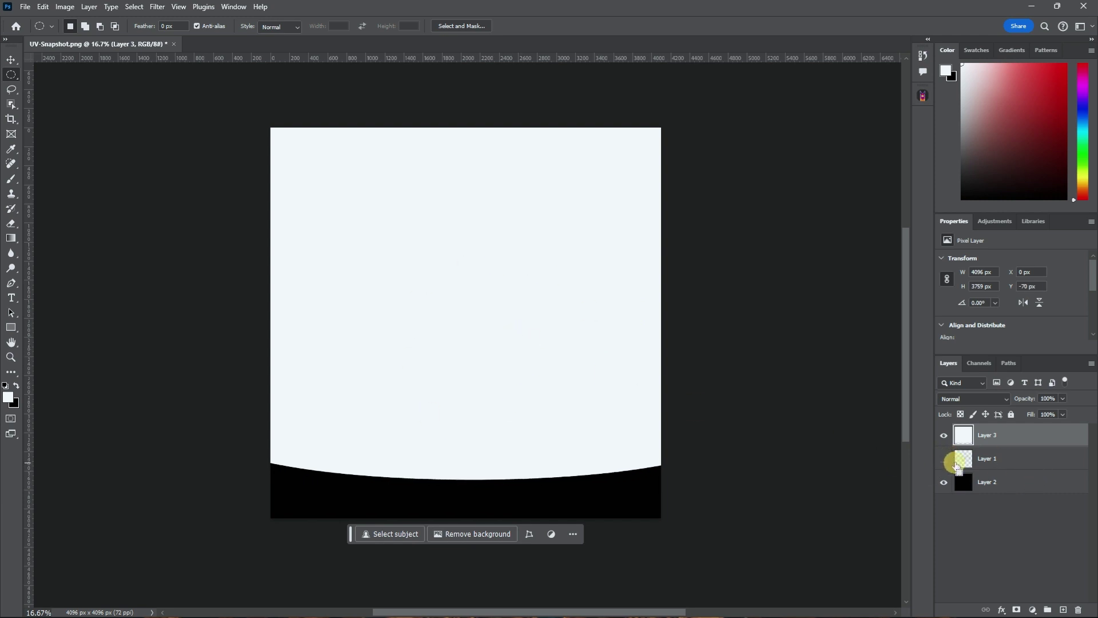
{"action": "key", "text": "ctrl+shift+Up"}
{"action": "key", "text": "ctrl+shift+Up"}
{"action": "key", "text": "ctrl+shift+Up"}
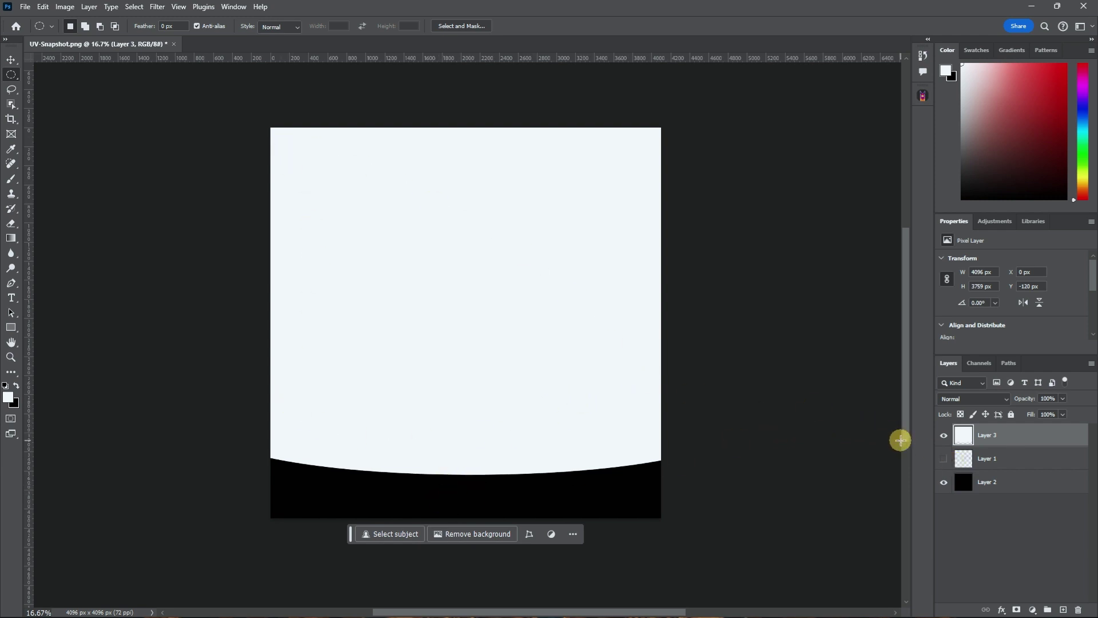
{"action": "key", "text": "ctrl+shift+Up"}
{"action": "key", "text": "ctrl+shift+Up"}
{"action": "key", "text": "ctrl+shift+Up"}
{"action": "key", "text": "ctrl+shift+Up"}
{"action": "key", "text": "ctrl+shift+Up"}
{"action": "key", "text": "ctrl+shift+Up"}
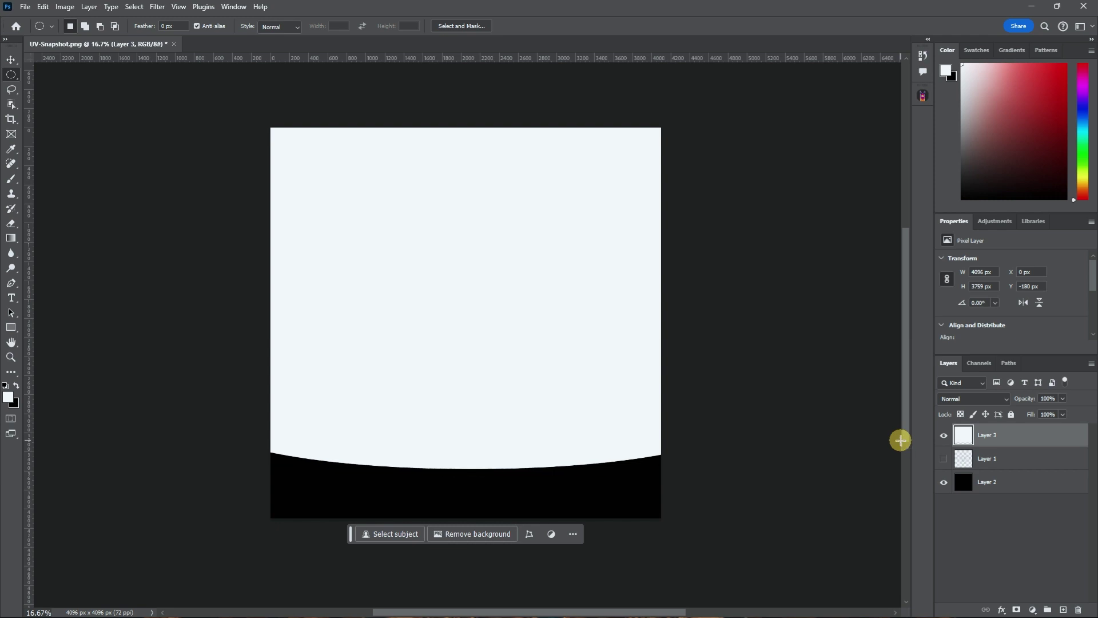
- Compare the white area's lower edge with the face wireframe by toggling layer visibility, ending with Layer 1 hidden
{"action": "left_click", "coordinate": [944, 460]}
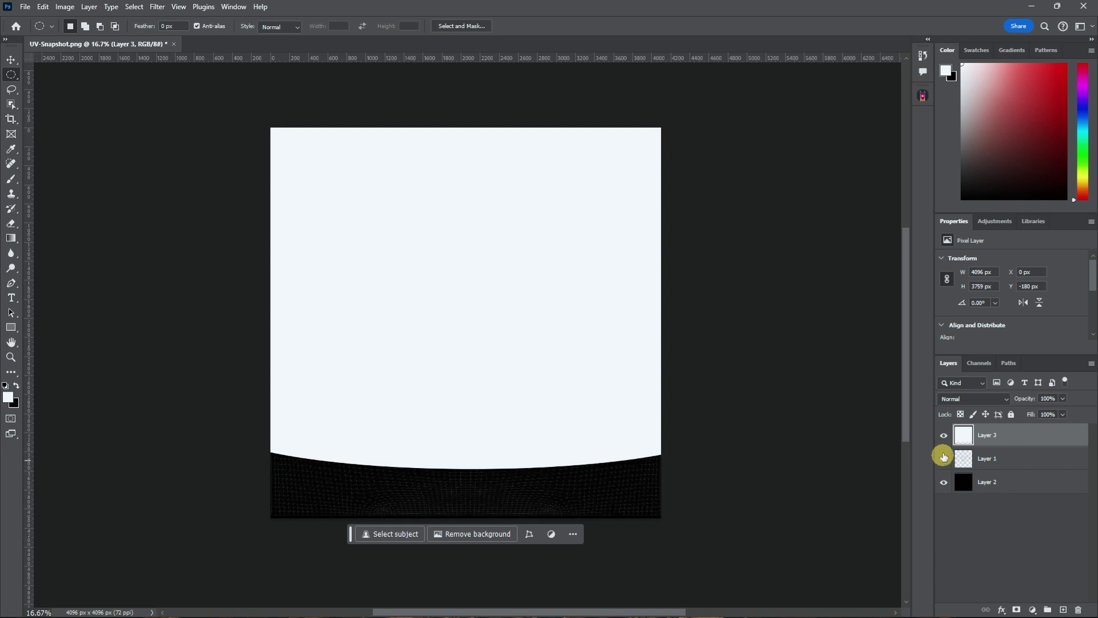
{"action": "left_click", "coordinate": [943, 436]}
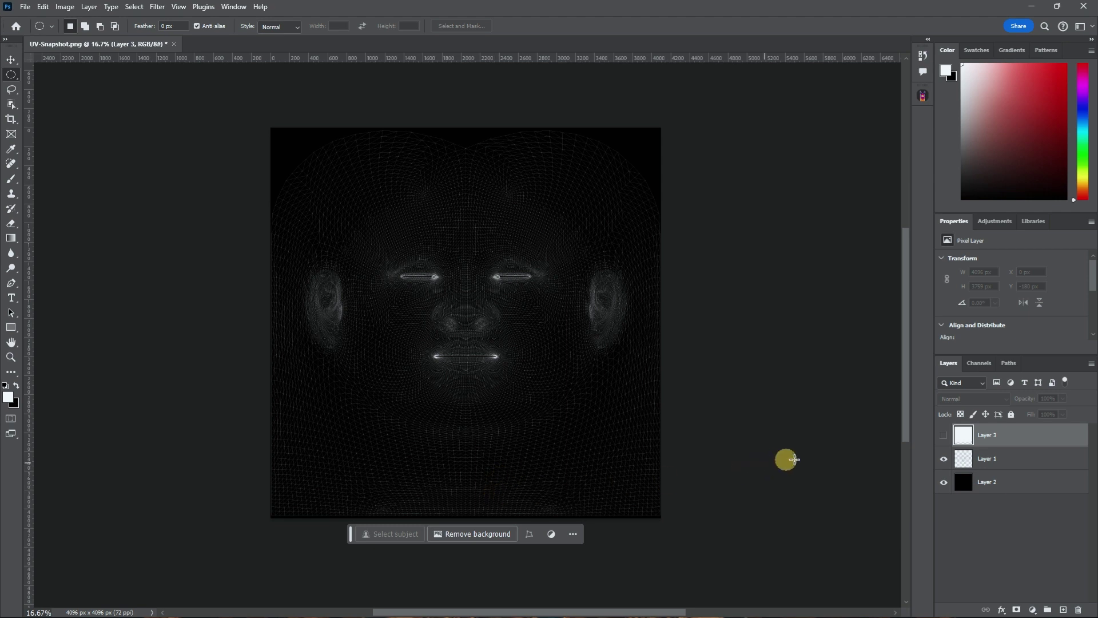
{"action": "left_click", "coordinate": [944, 435]}
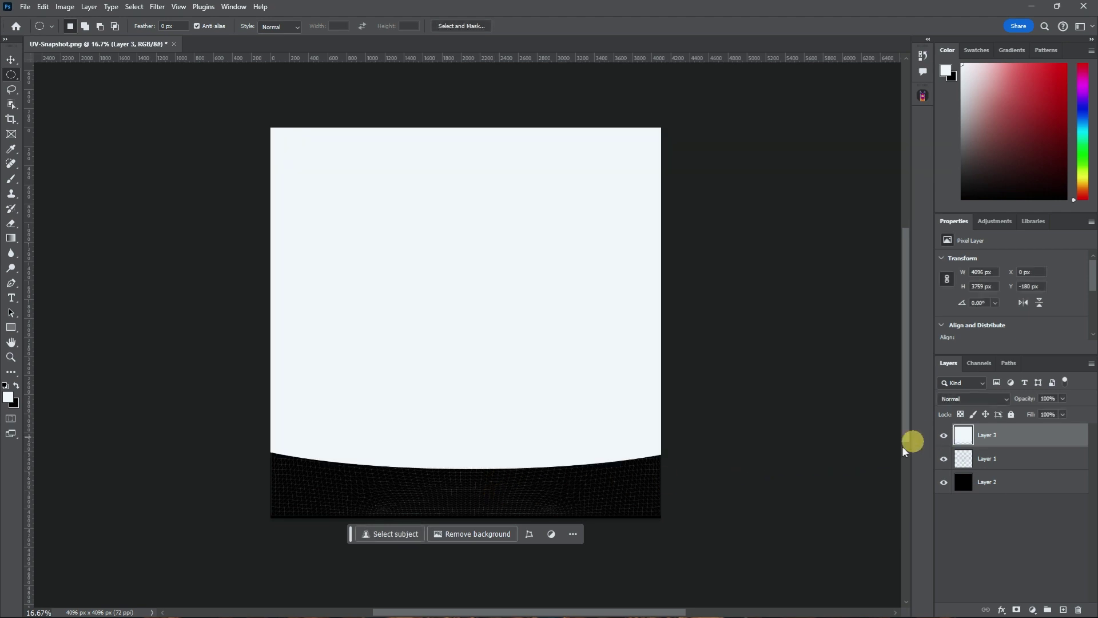
{"action": "left_click", "coordinate": [944, 483]}
{"action": "left_click", "coordinate": [944, 481]}
{"action": "left_click", "coordinate": [944, 459]}
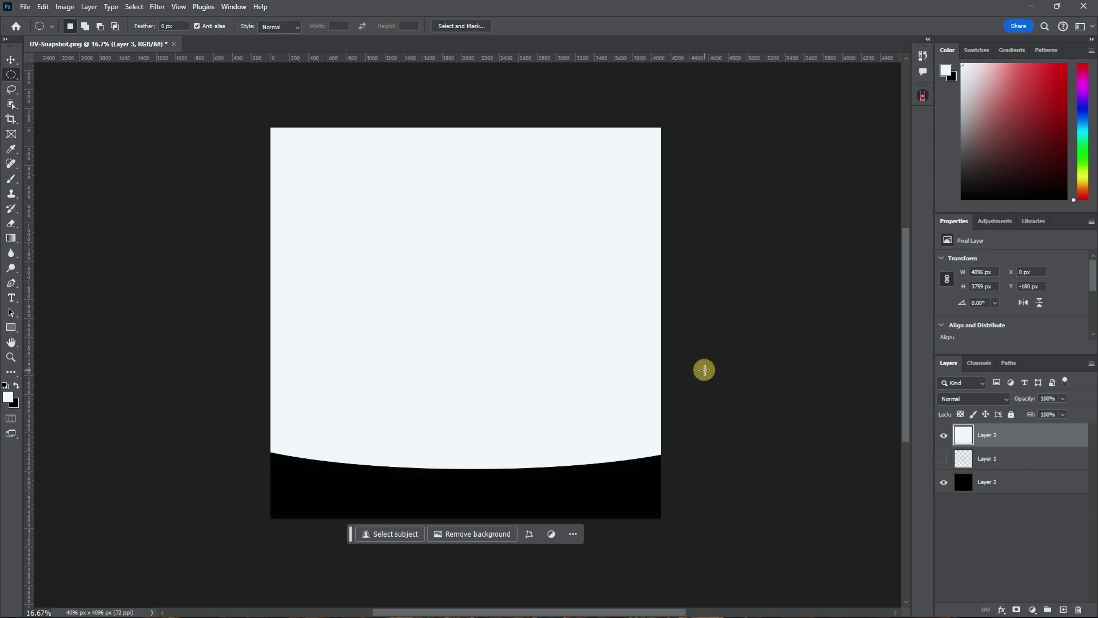
{"action": "left_click", "coordinate": [25, 7]}
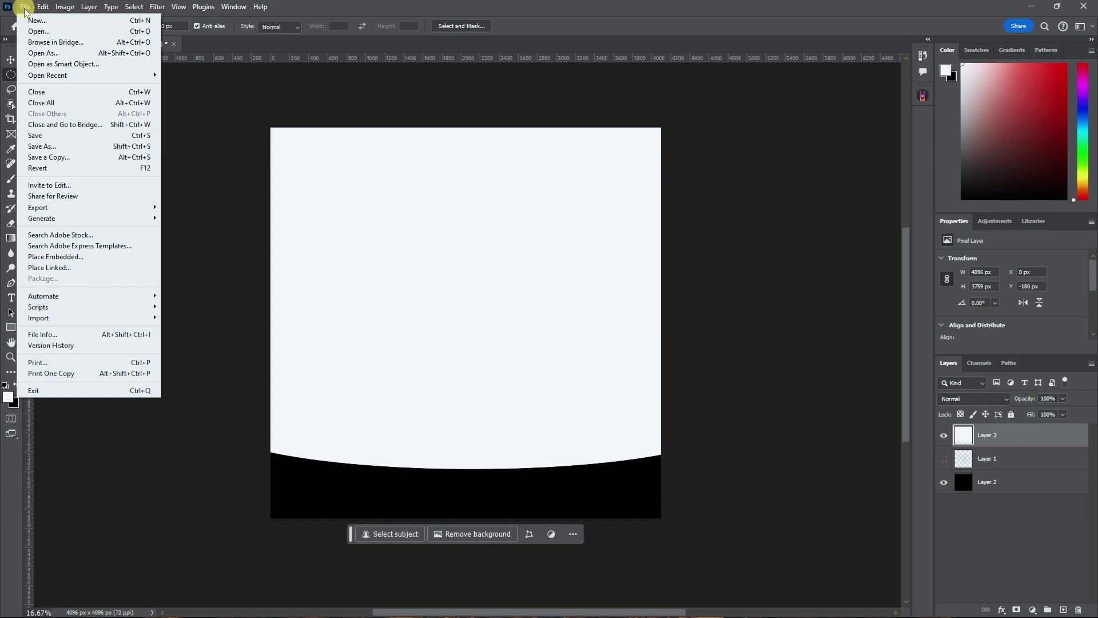
{"action": "left_click", "coordinate": [25, 8]}
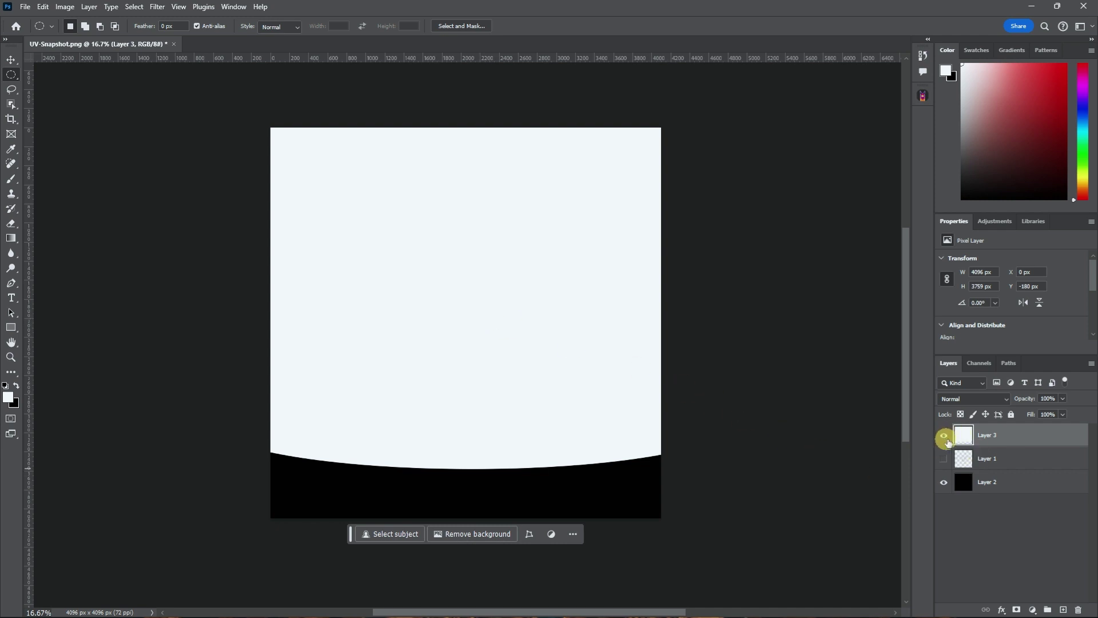
- Raise the white Layer 3 further up to a Y position of -300 px
{"action": "key", "text": "ctrl+shift+Up"}
{"action": "key", "text": "ctrl+shift+Up"}
{"action": "key", "text": "ctrl+shift+Up"}
{"action": "key", "text": "ctrl+shift+Up"}
{"action": "key", "text": "ctrl+shift+Up"}
{"action": "key", "text": "ctrl+shift+Up"}
{"action": "key", "text": "ctrl+shift+Up"}
{"action": "key", "text": "ctrl+shift+Up"}
{"action": "key", "text": "ctrl+shift+Up"}
{"action": "key", "text": "ctrl+shift+Up"}
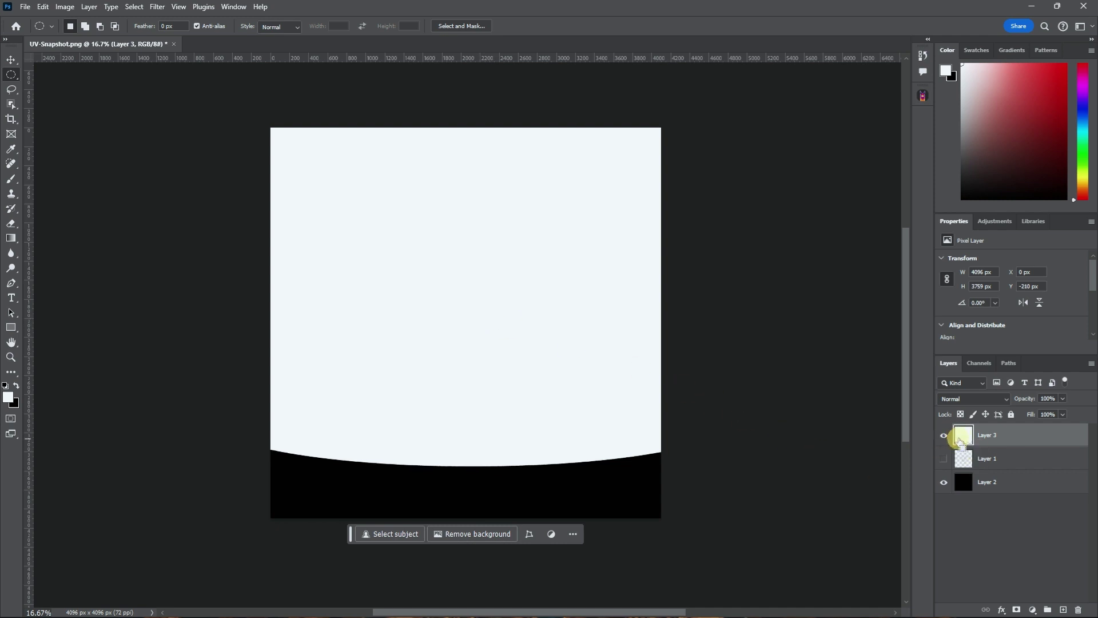
{"action": "key", "text": "ctrl+shift+Up"}
{"action": "key", "text": "ctrl+shift+Up"}
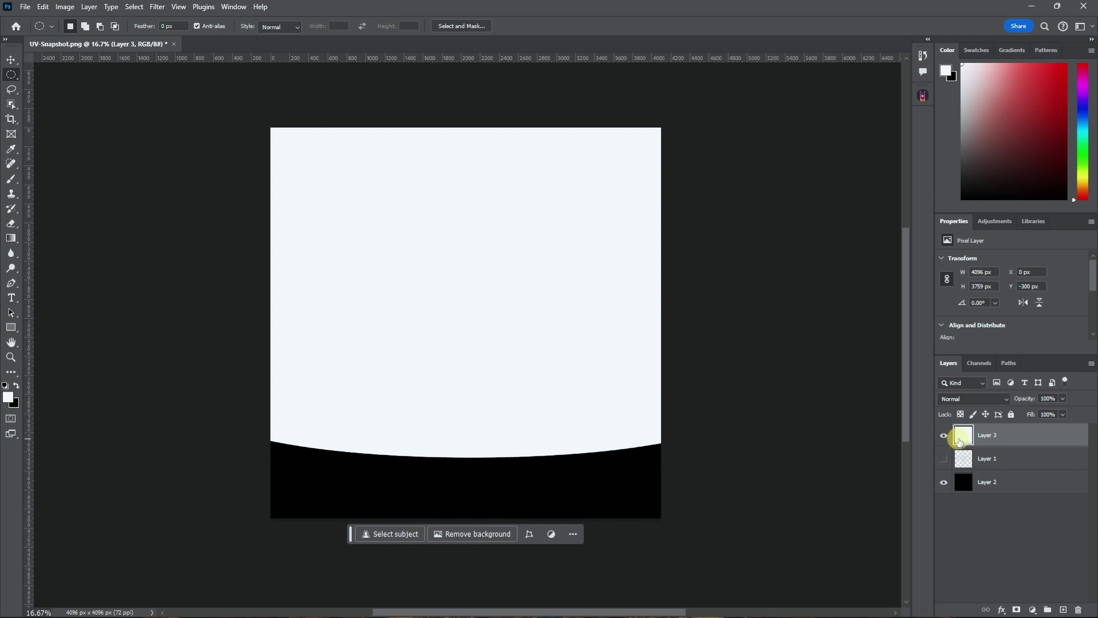
- Check the raised mask edge against the neck wireframe, hide Layer 1 again and bring up the file commands
{"action": "left_click", "coordinate": [947, 464]}
{"action": "left_click", "coordinate": [942, 437]}
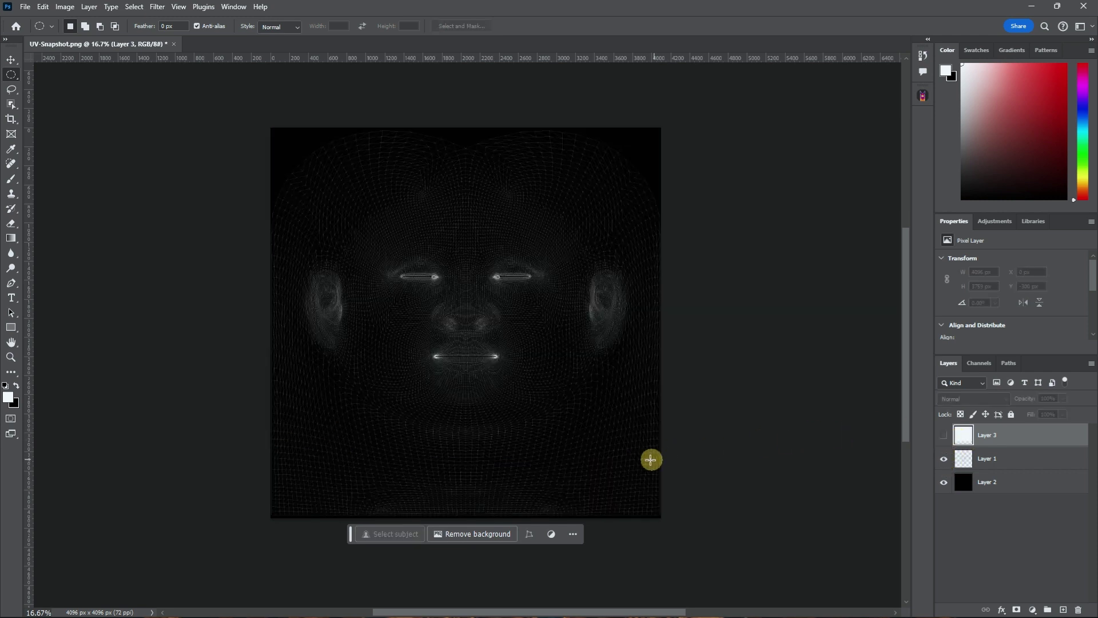
{"action": "left_click", "coordinate": [944, 435]}
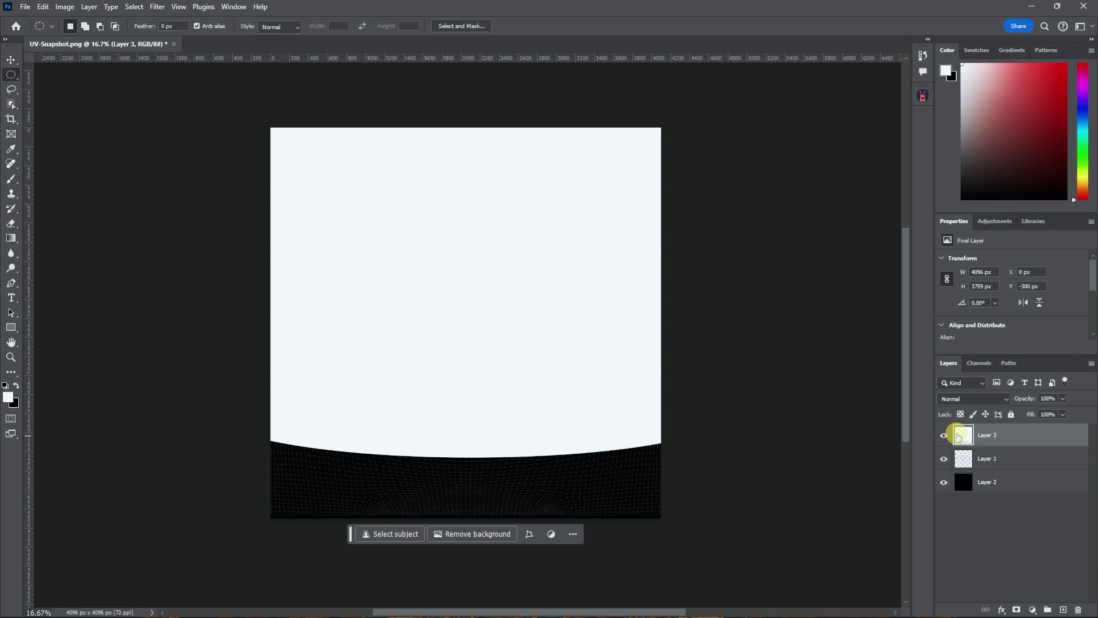
{"action": "left_click", "coordinate": [943, 463]}
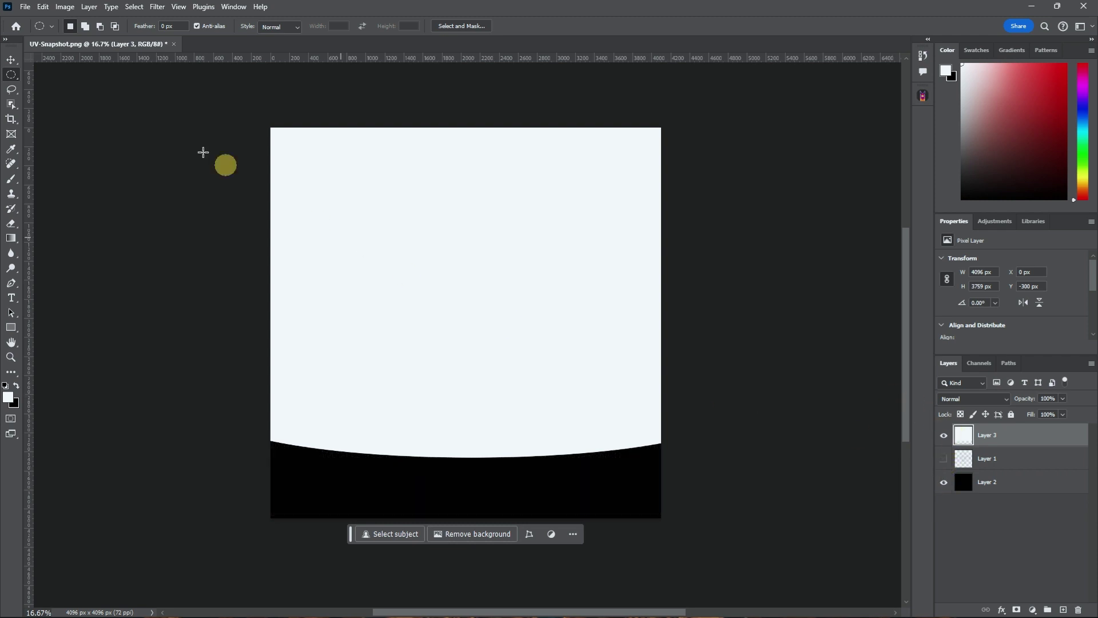
{"action": "left_click", "coordinate": [25, 7]}
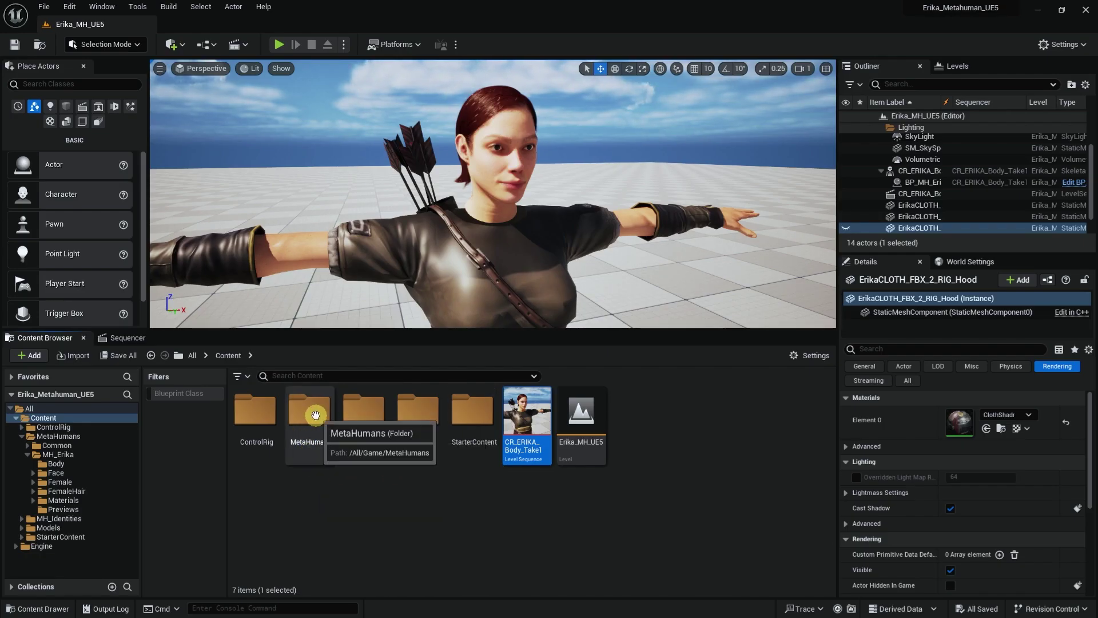
- Switch to Unreal Engine and open the Erika-Body folder inside the project's Models folder
{"action": "double_click", "coordinate": [418, 410]}
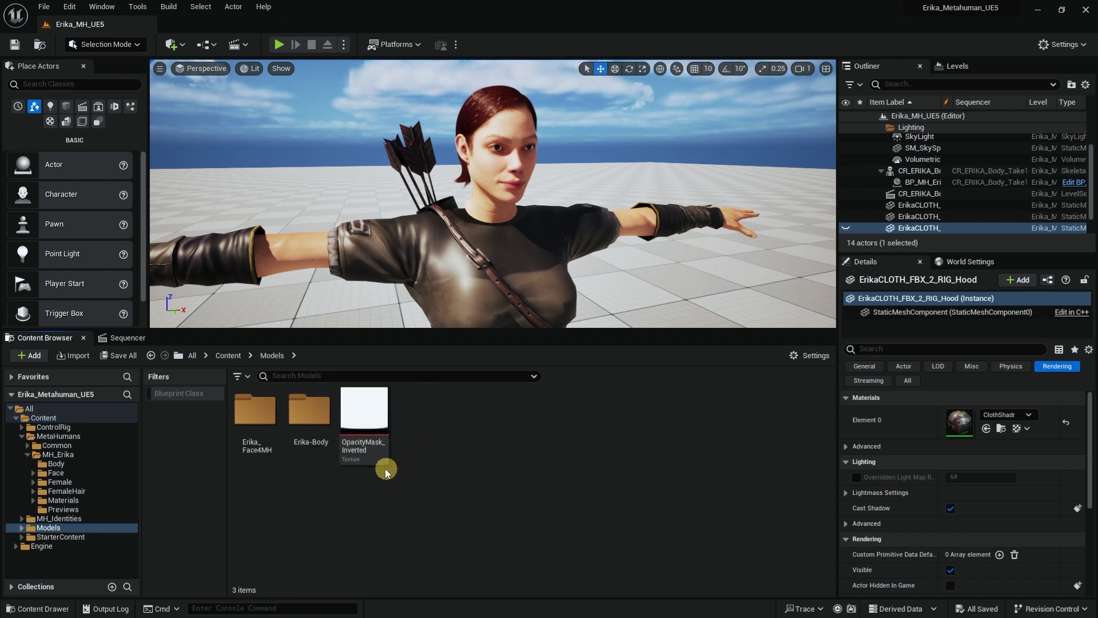
{"action": "left_click", "coordinate": [307, 413]}
{"action": "double_click", "coordinate": [308, 413]}
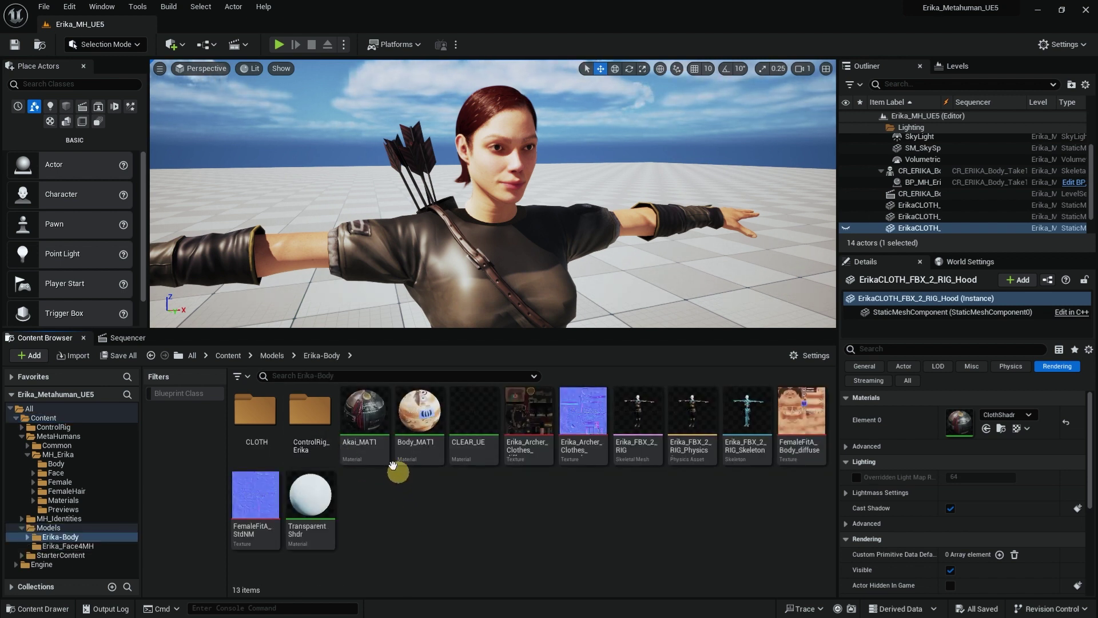
- Import the mask image Test=OP_Mask.jpg into the project's Models folder
{"action": "left_click", "coordinate": [272, 357]}
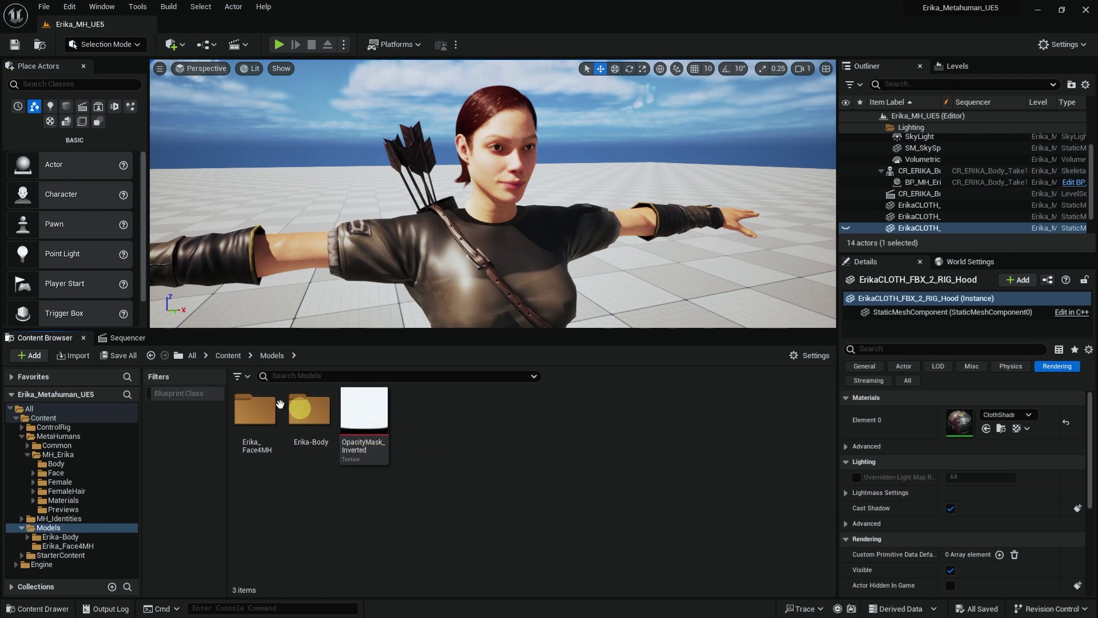
{"action": "left_click", "coordinate": [68, 360]}
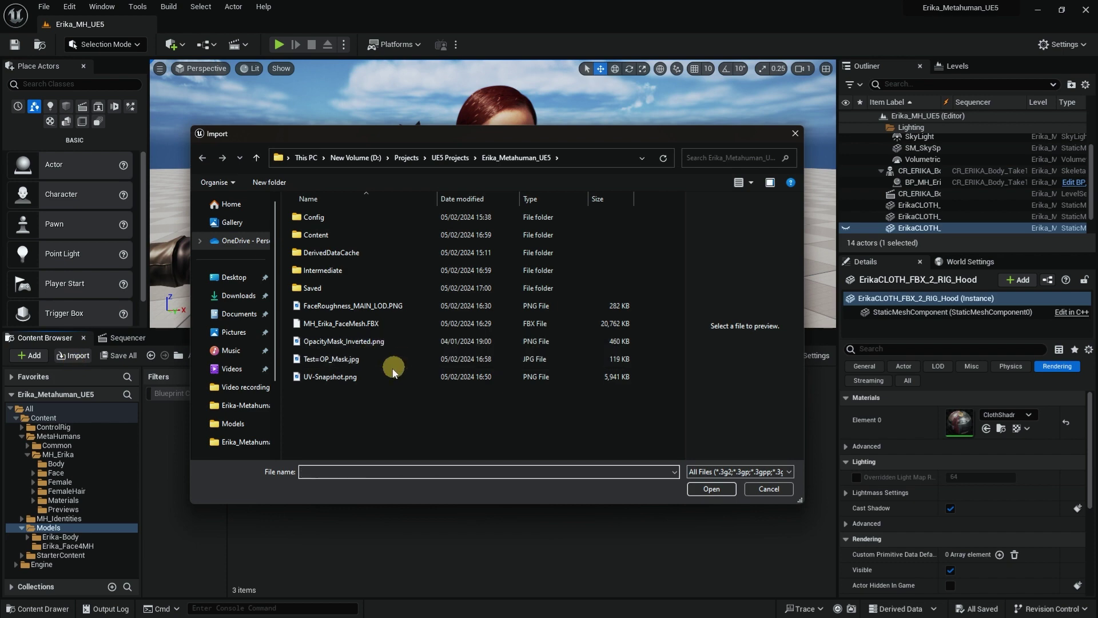
{"action": "left_click", "coordinate": [358, 360]}
{"action": "left_click", "coordinate": [712, 488]}
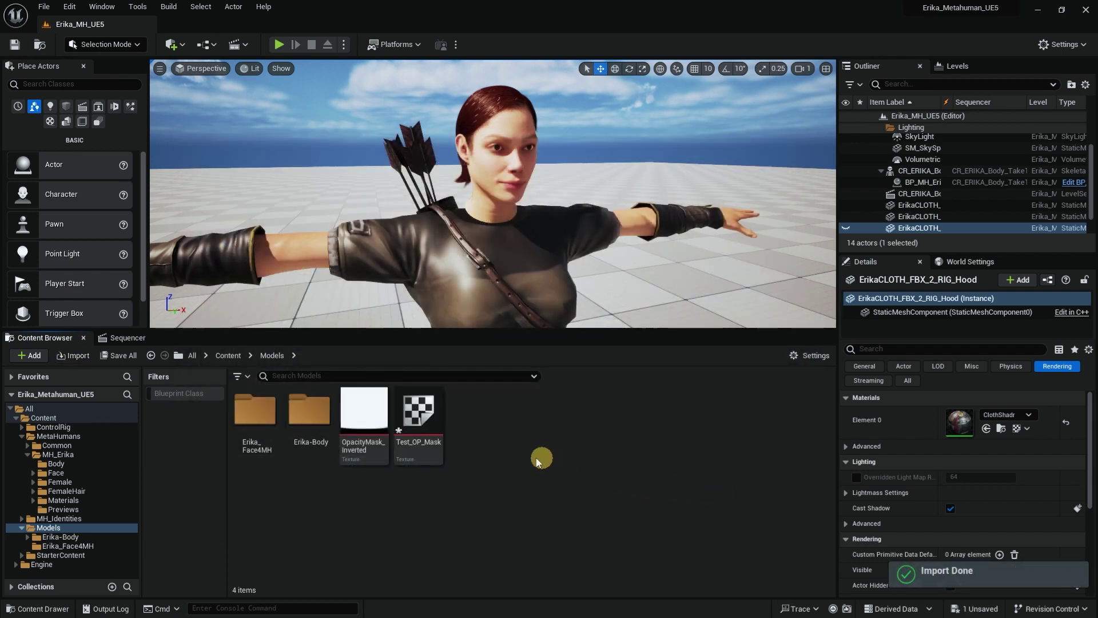
- Add the Test_OP_Mask texture to the M_Head_Baked material graph as a Texture Sample above the existing opacity mask sample
{"action": "left_click", "coordinate": [422, 407]}
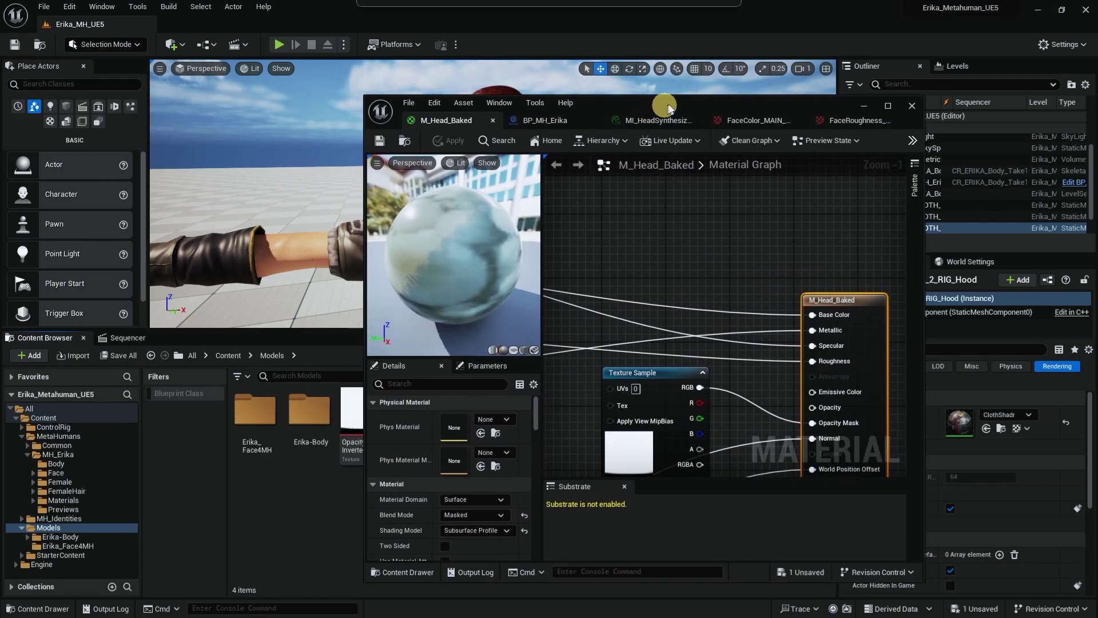
{"action": "left_click", "coordinate": [801, 53]}
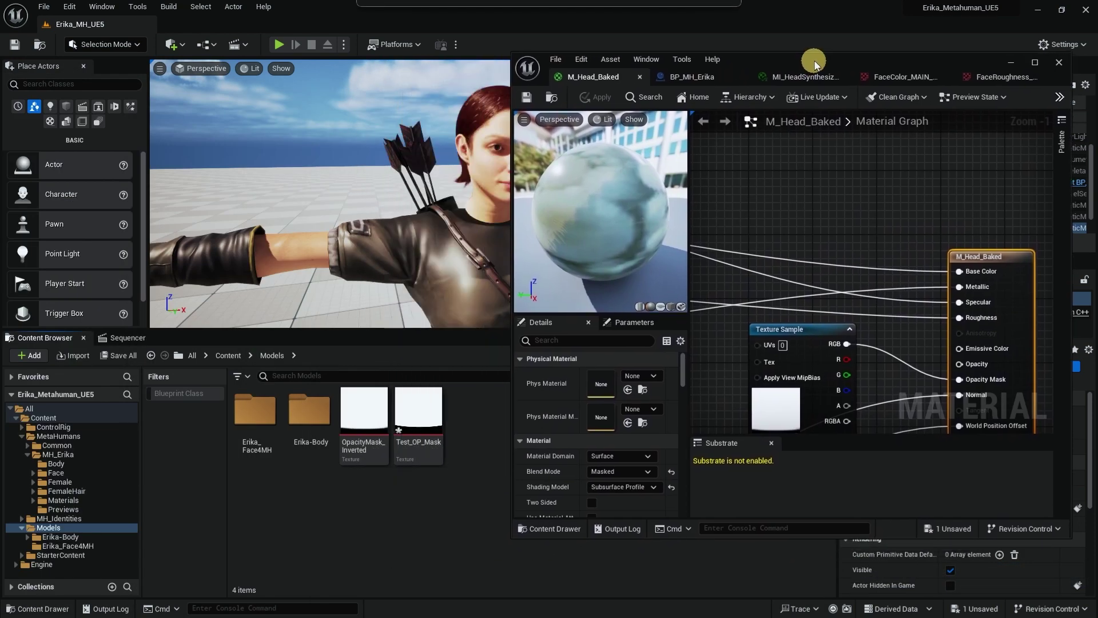
{"action": "left_click", "coordinate": [773, 176]}
{"action": "left_click_drag", "start_coordinate": [422, 407], "coordinate": [764, 184]}
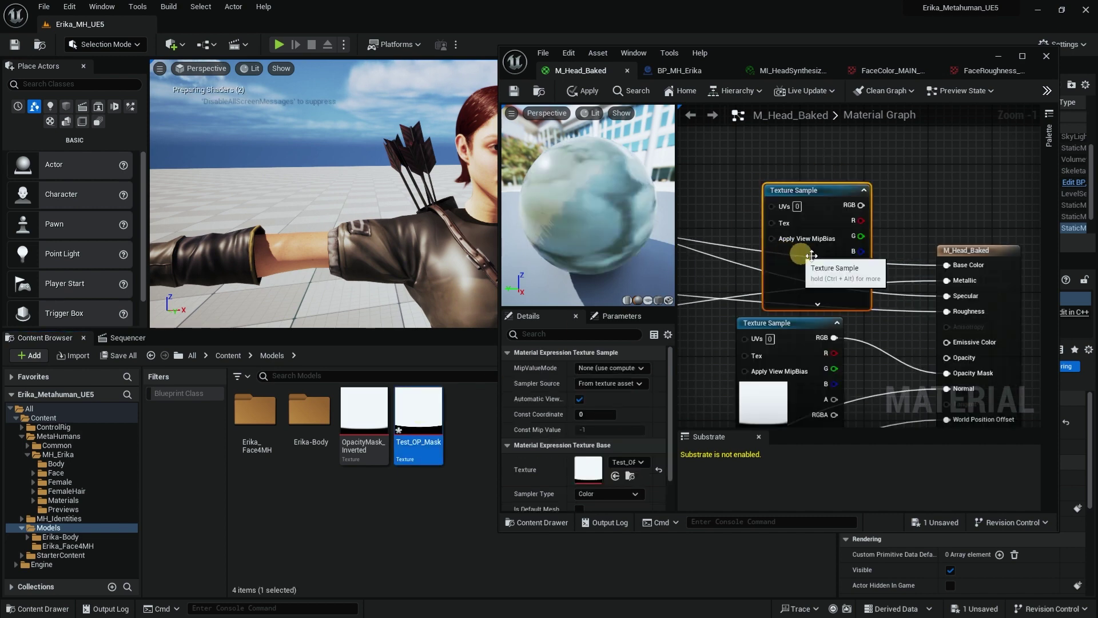
{"action": "right_click_drag", "start_coordinate": [900, 321], "coordinate": [870, 240]}
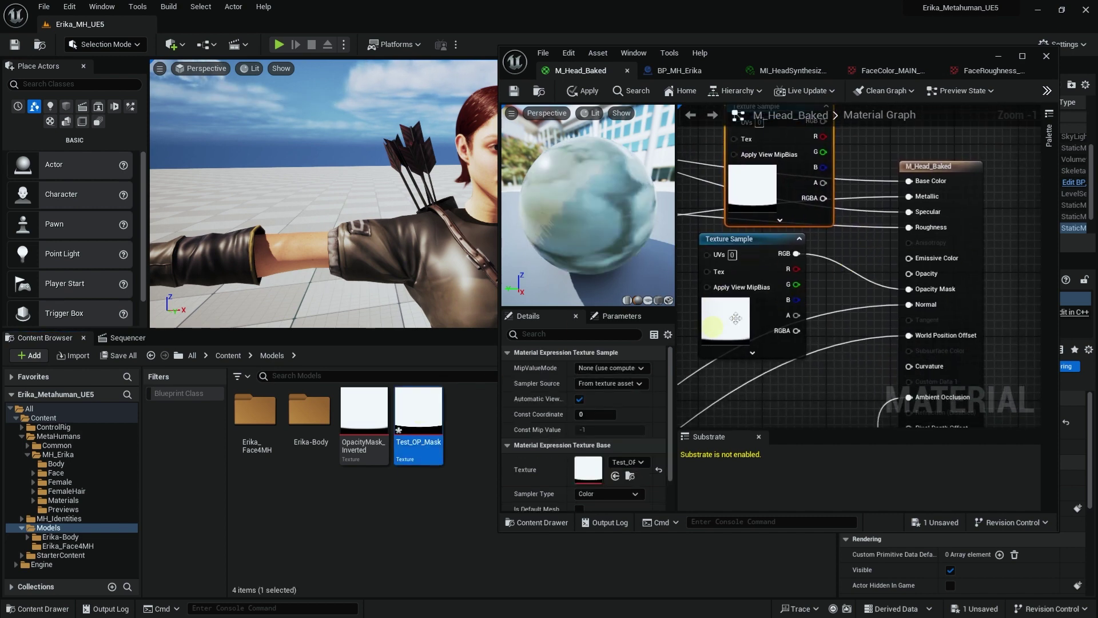
{"action": "left_click_drag", "start_coordinate": [752, 243], "coordinate": [754, 268]}
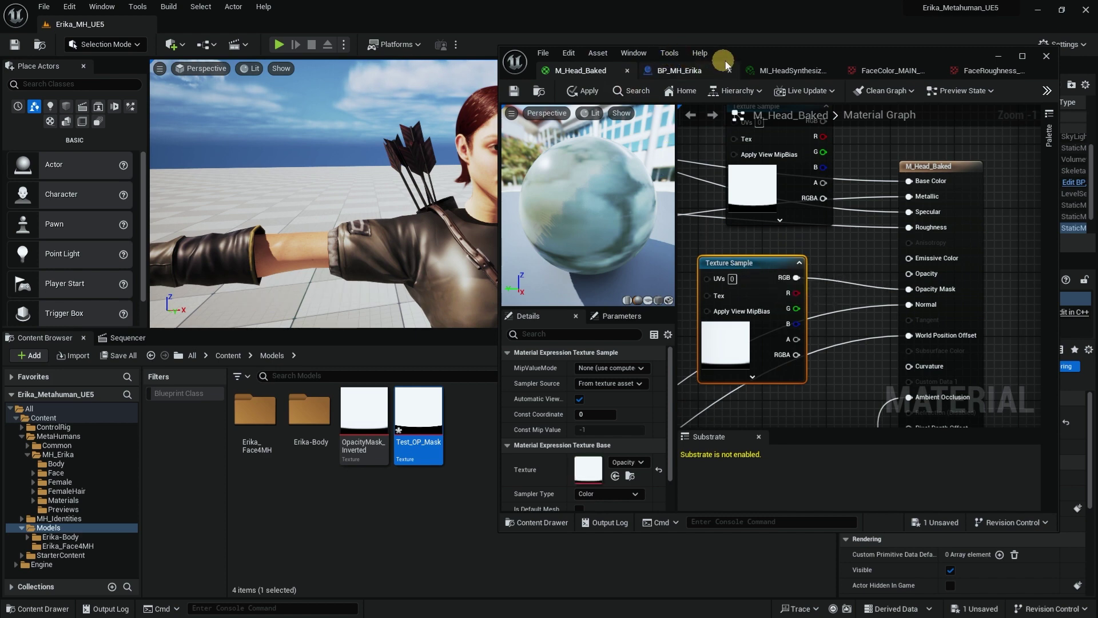
- Connect the Test_OP_Mask sample's RGB output to the Opacity Mask input of M_Head_Baked, apply the change and save the material
{"action": "left_click_drag", "start_coordinate": [663, 58], "coordinate": [736, 56]}
{"action": "mouse_move", "coordinate": [457, 188]}
{"action": "right_mouse_down"}
{"action": "mouse_move", "coordinate": [487, 183]}
{"action": "mouse_move", "coordinate": [459, 186]}
{"action": "right_mouse_up"}
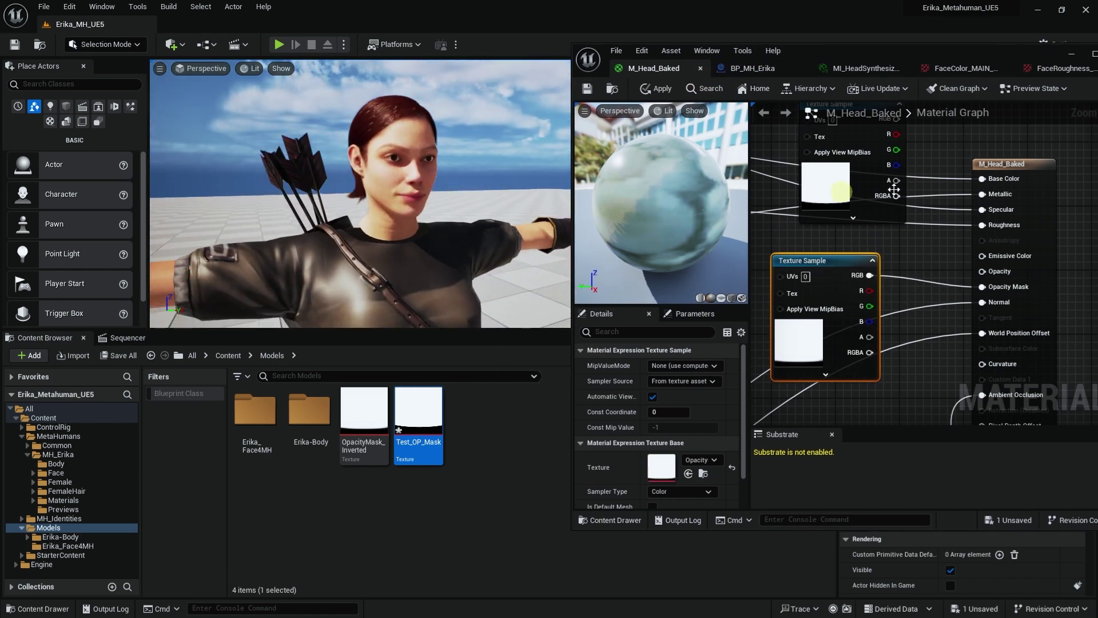
{"action": "right_click_drag", "start_coordinate": [972, 288], "coordinate": [936, 302]}
{"action": "left_click", "coordinate": [936, 301]}
{"action": "left_click_drag", "start_coordinate": [873, 139], "coordinate": [945, 301]}
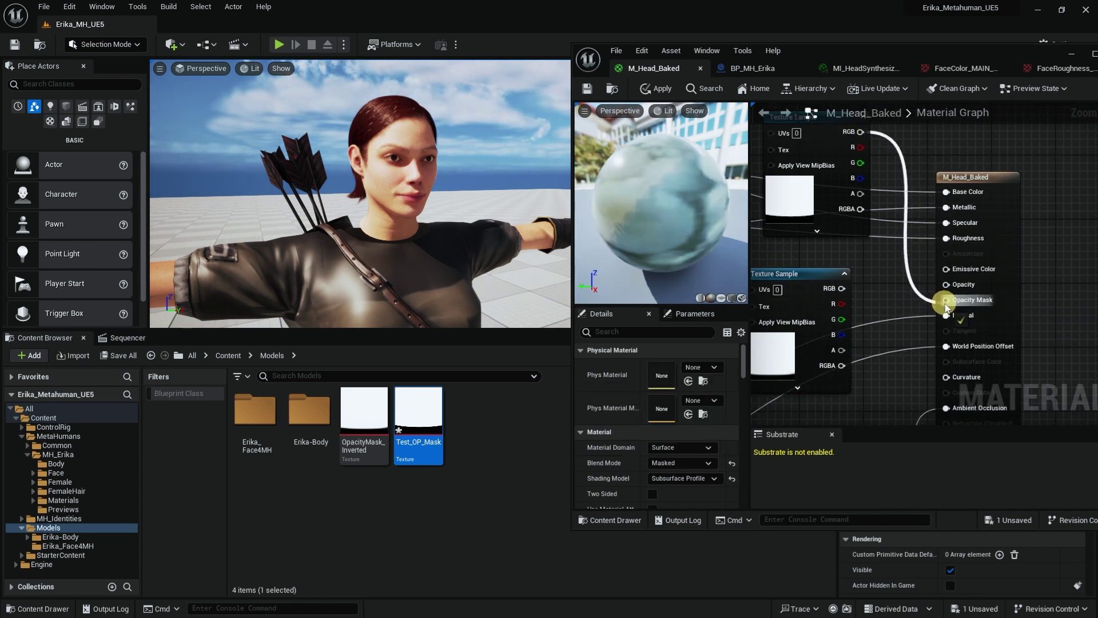
{"action": "left_click", "coordinate": [661, 92]}
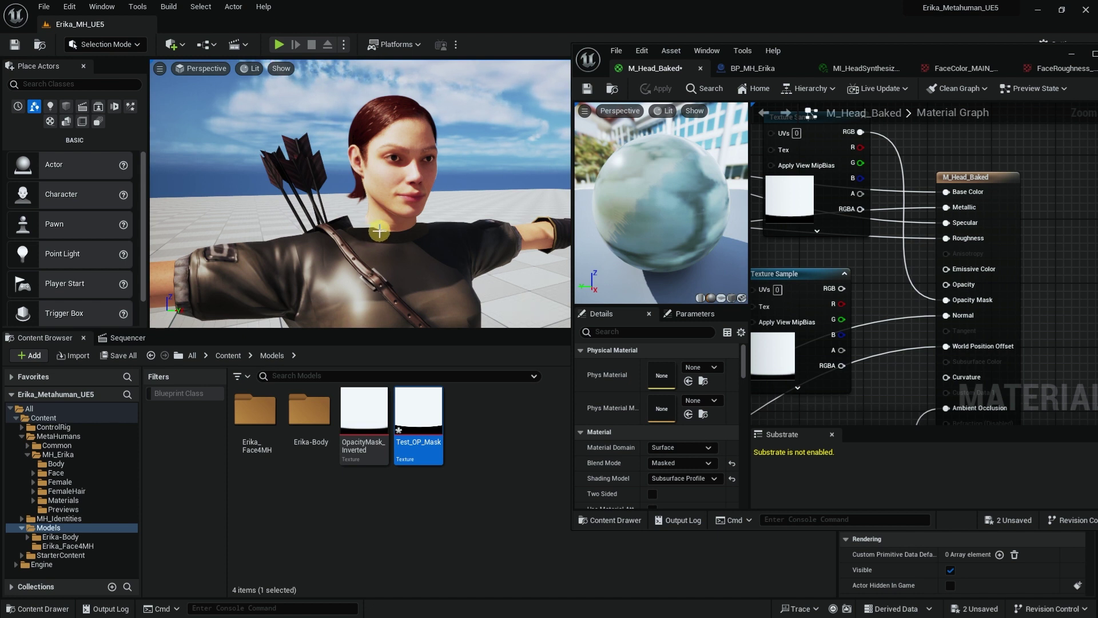
{"action": "left_click", "coordinate": [586, 89]}
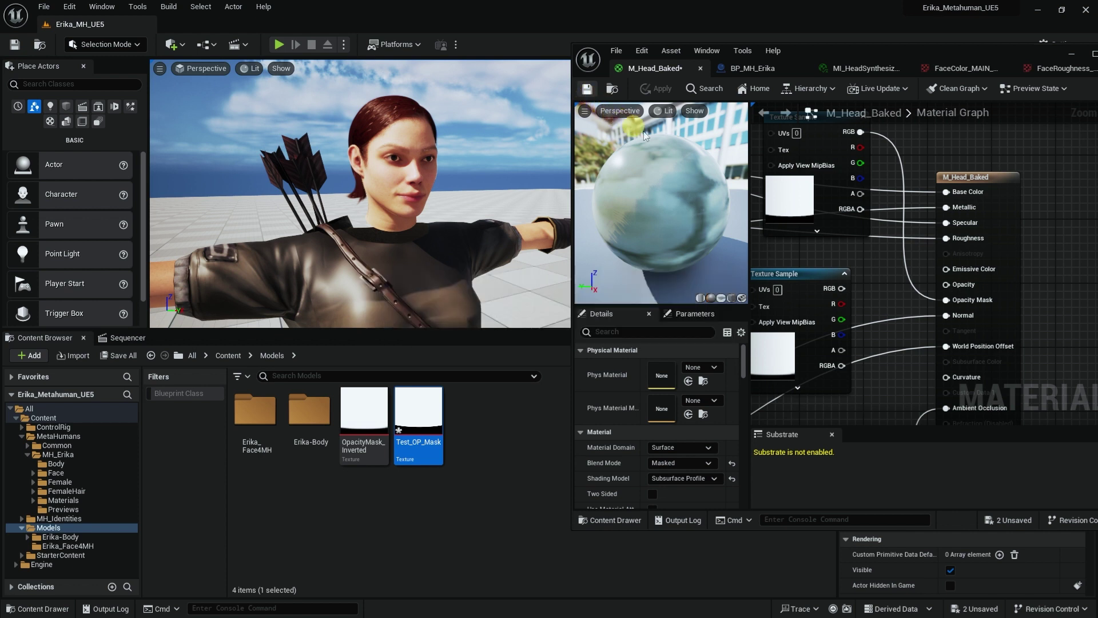
- Place the old and new mask Texture Sample nodes side by side in the empty graph area above the M_Head_Baked node
{"action": "right_click_drag", "start_coordinate": [881, 277], "coordinate": [898, 343]}
{"action": "scroll", "coordinate": [898, 343], "scroll_direction": "down", "scroll_amount": 2}
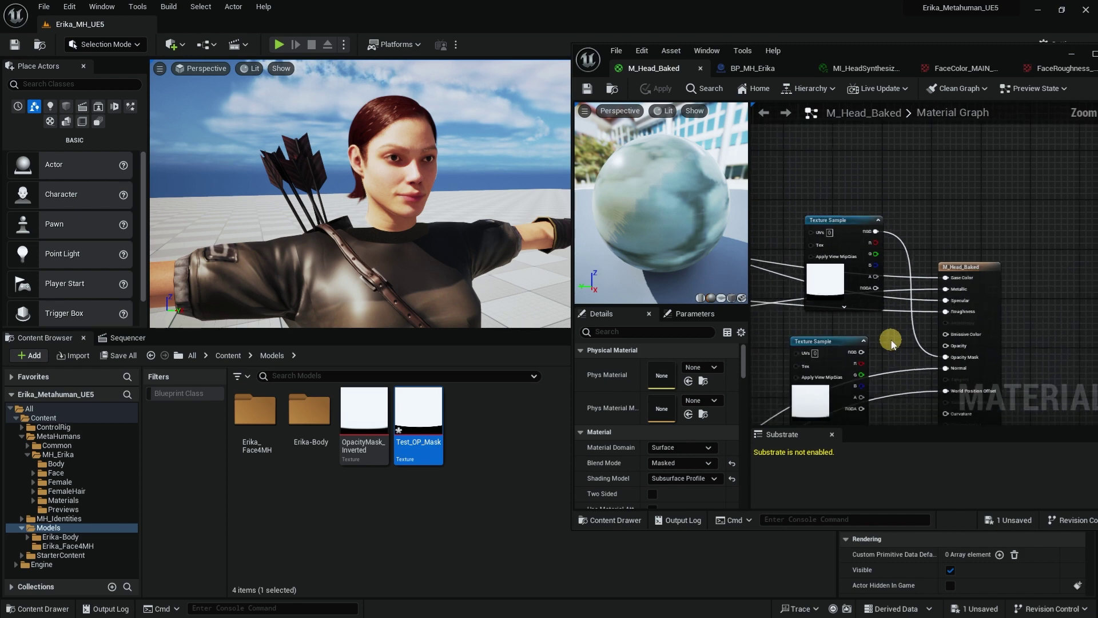
{"action": "scroll", "coordinate": [915, 329], "scroll_direction": "down", "scroll_amount": 2}
{"action": "scroll", "coordinate": [915, 329], "scroll_direction": "down", "scroll_amount": 1}
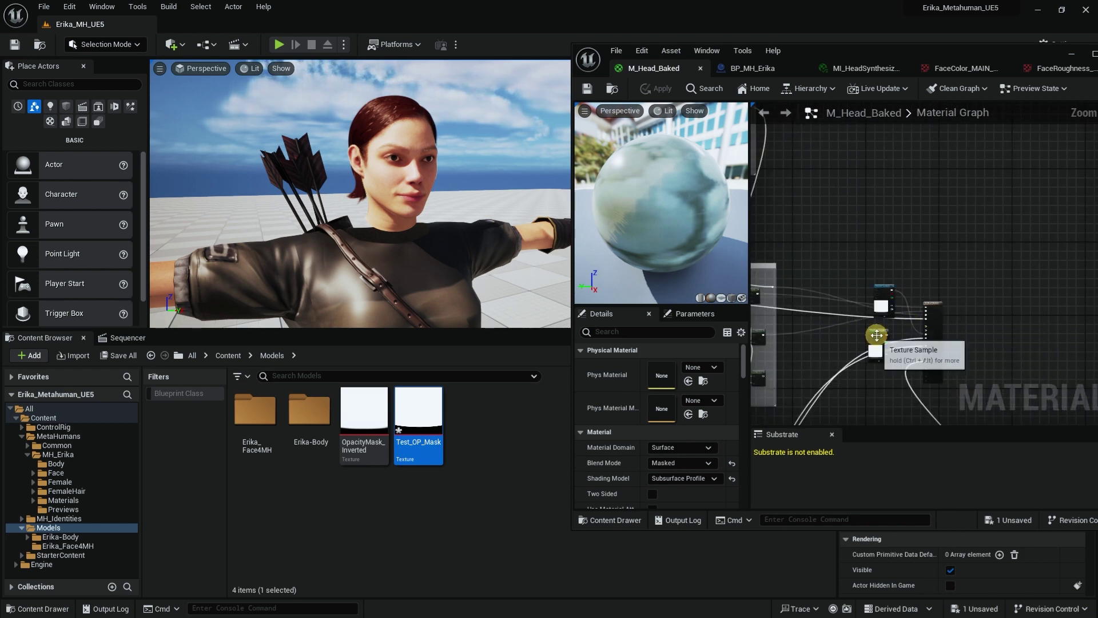
{"action": "left_click_drag", "start_coordinate": [875, 325], "coordinate": [841, 221]}
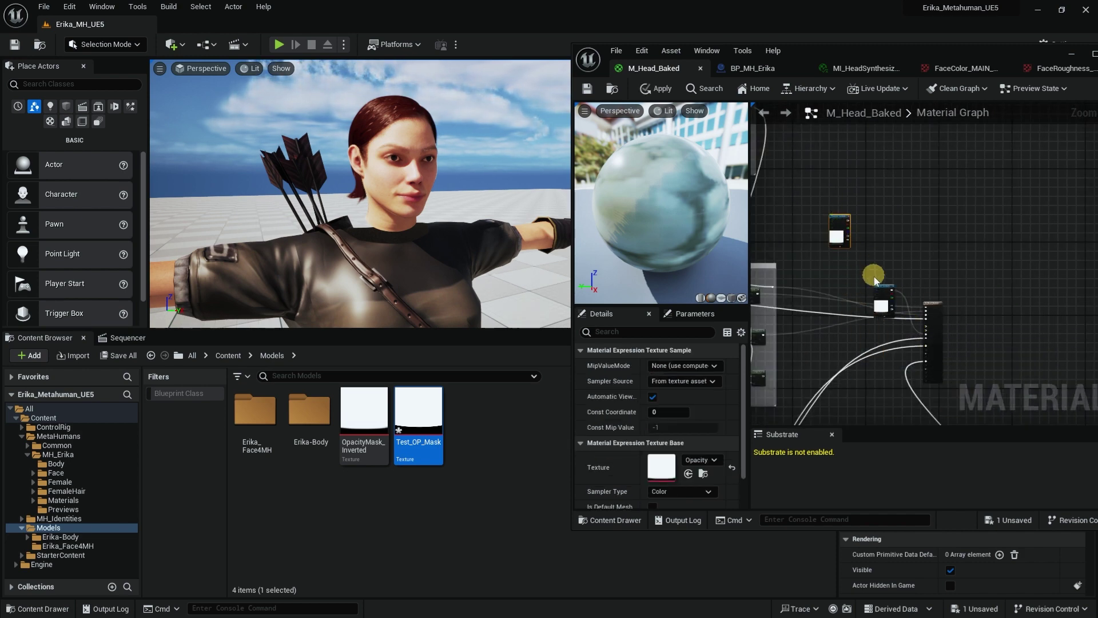
{"action": "left_click_drag", "start_coordinate": [881, 286], "coordinate": [867, 222]}
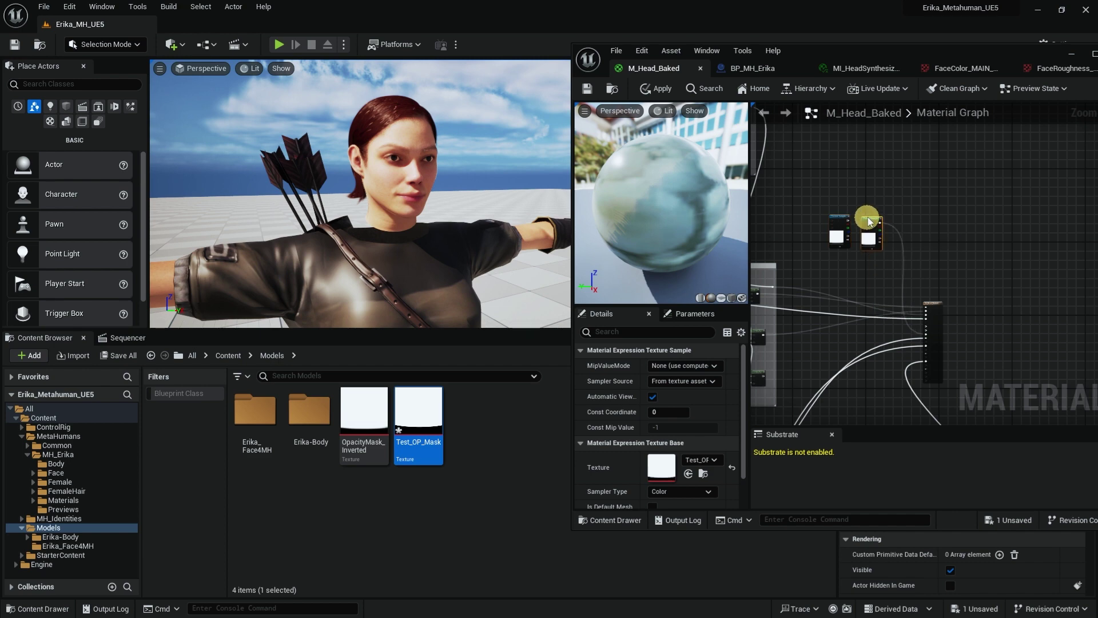
{"action": "scroll", "coordinate": [869, 264], "scroll_direction": "up", "scroll_amount": 5}
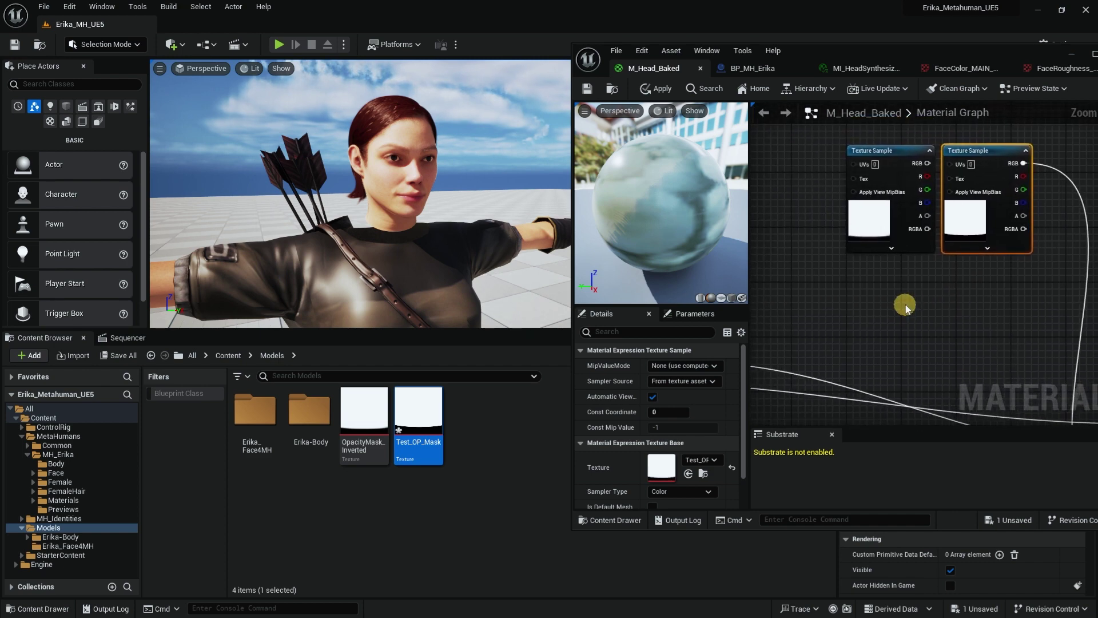
{"action": "scroll", "coordinate": [906, 298], "scroll_direction": "down", "scroll_amount": 1}
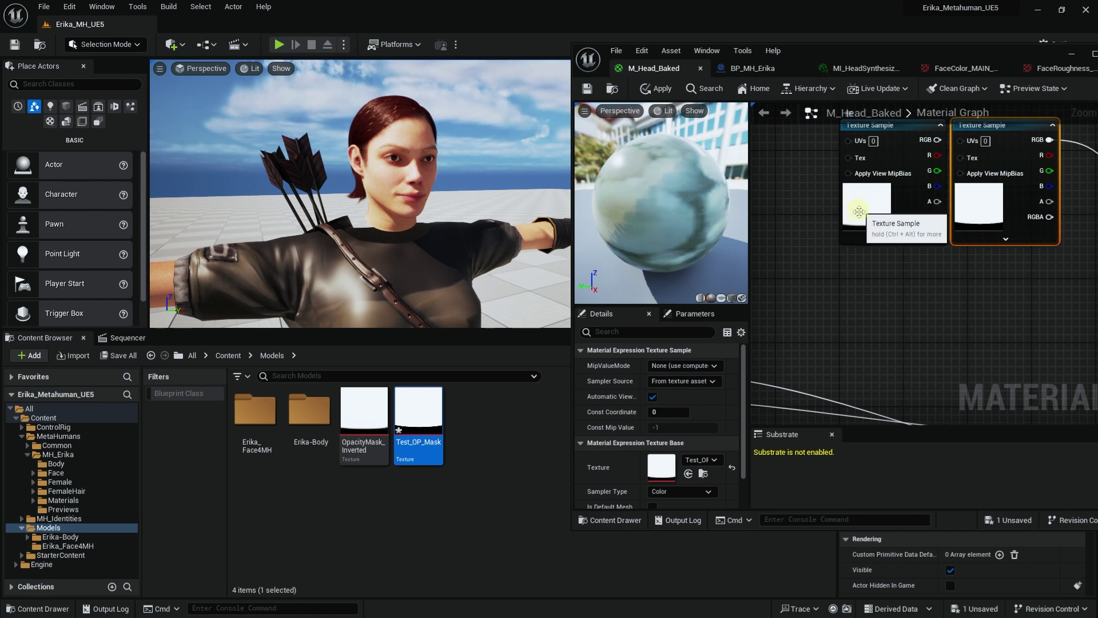
{"action": "right_click_drag", "start_coordinate": [858, 231], "coordinate": [797, 218]}
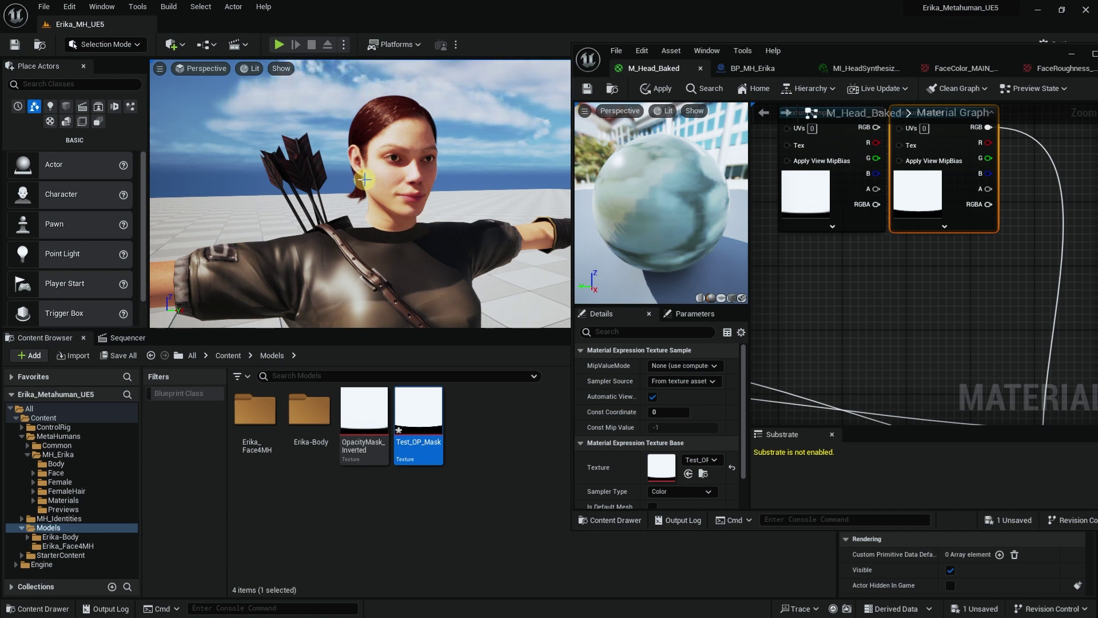
{"action": "right_click_drag", "start_coordinate": [924, 287], "coordinate": [870, 319]}
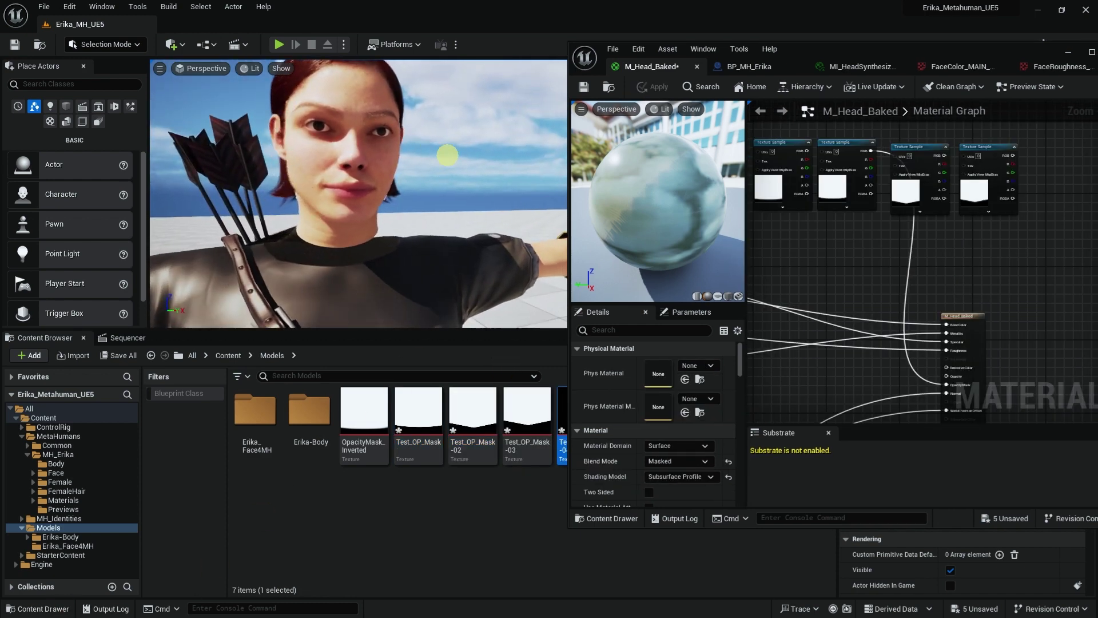
- Delete the last Texture Sample in the row and connect the remaining V-shaped mask sample's RGB output to Opacity Mask
{"action": "left_click", "coordinate": [993, 146]}
{"action": "key", "text": "Delete"}
{"action": "left_click_drag", "start_coordinate": [928, 152], "coordinate": [943, 393]}
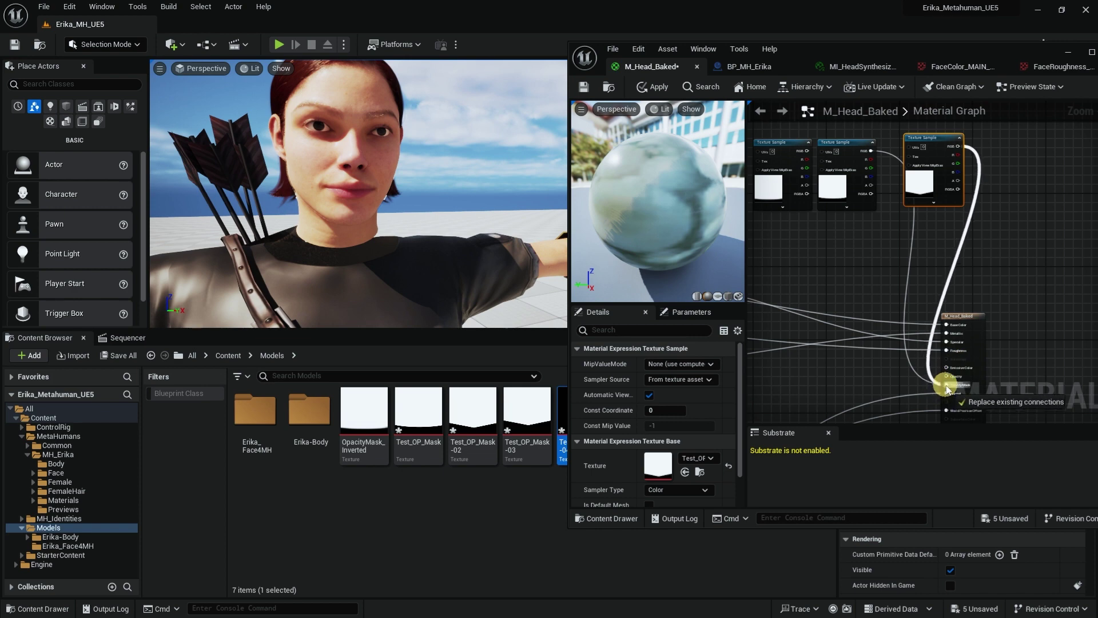
{"action": "right_click_drag", "start_coordinate": [449, 189], "coordinate": [460, 188]}
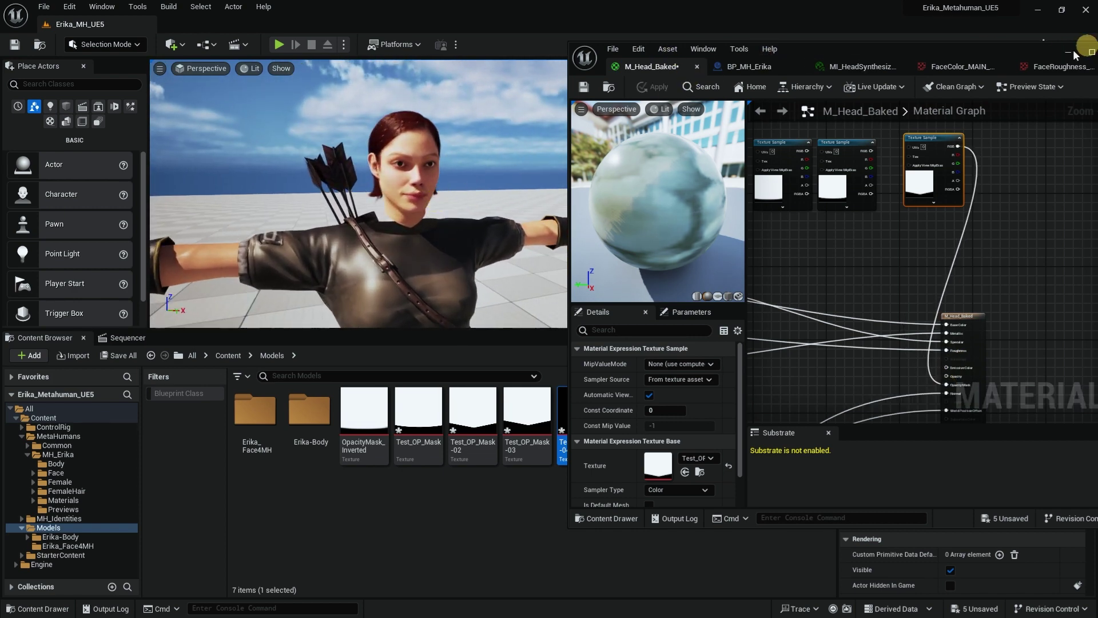
- Minimize the material editor, unhide the ErikaCLOTH_FBX_2_RIG_Hood actor and frame it in the viewport
{"action": "left_click_drag", "start_coordinate": [1035, 50], "coordinate": [874, 64]}
{"action": "left_click", "coordinate": [928, 65]}
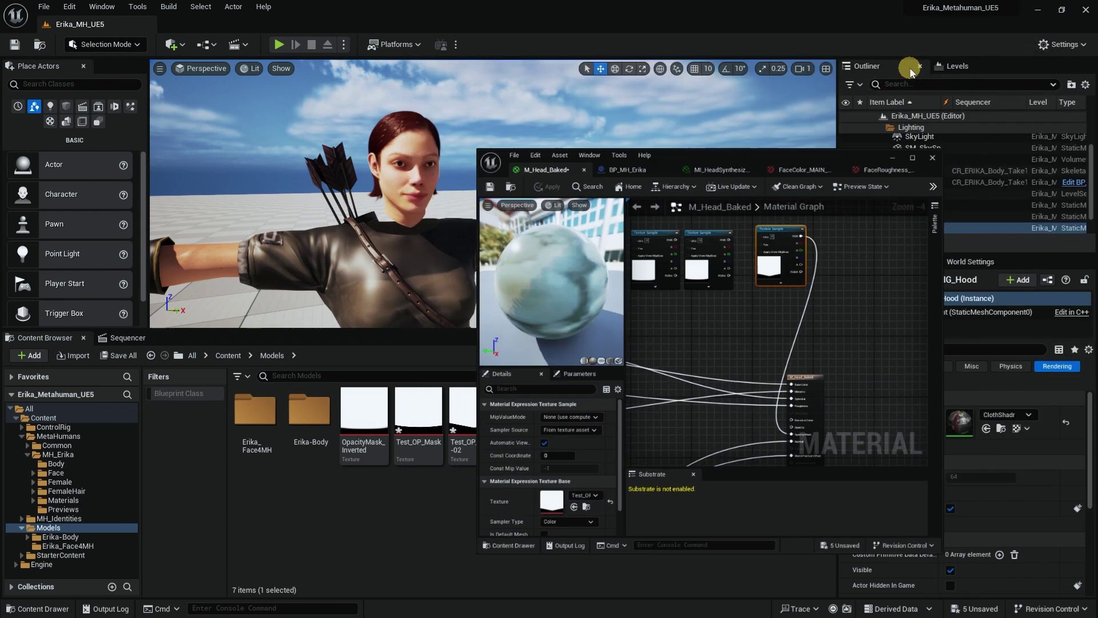
{"action": "scroll", "coordinate": [890, 212], "scroll_direction": "down", "scroll_amount": 2}
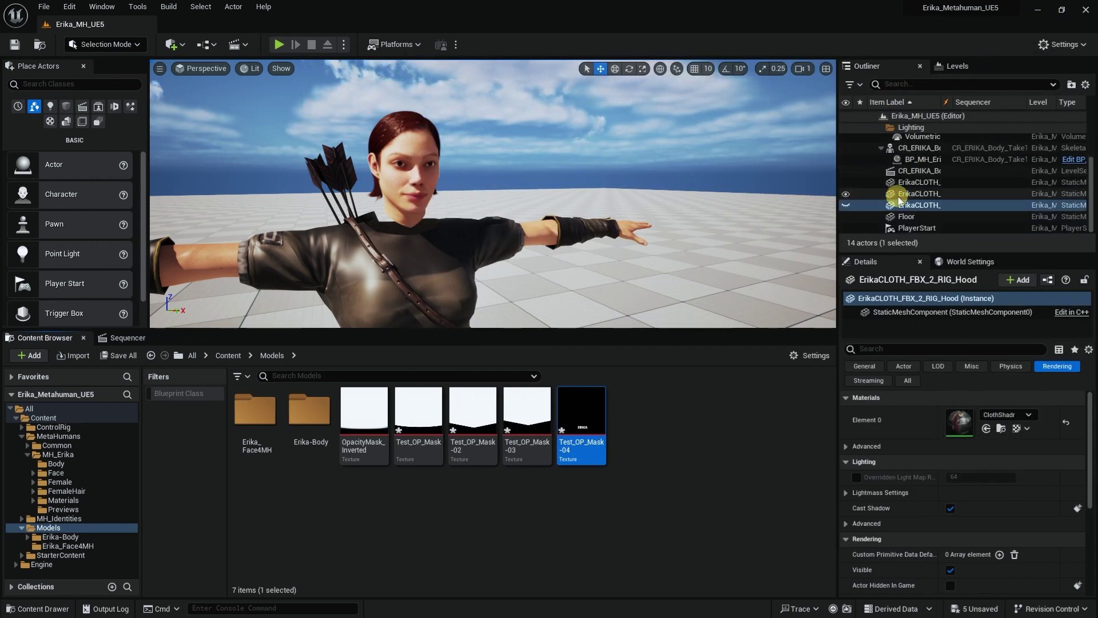
{"action": "left_click", "coordinate": [845, 205]}
{"action": "key", "text": "f"}
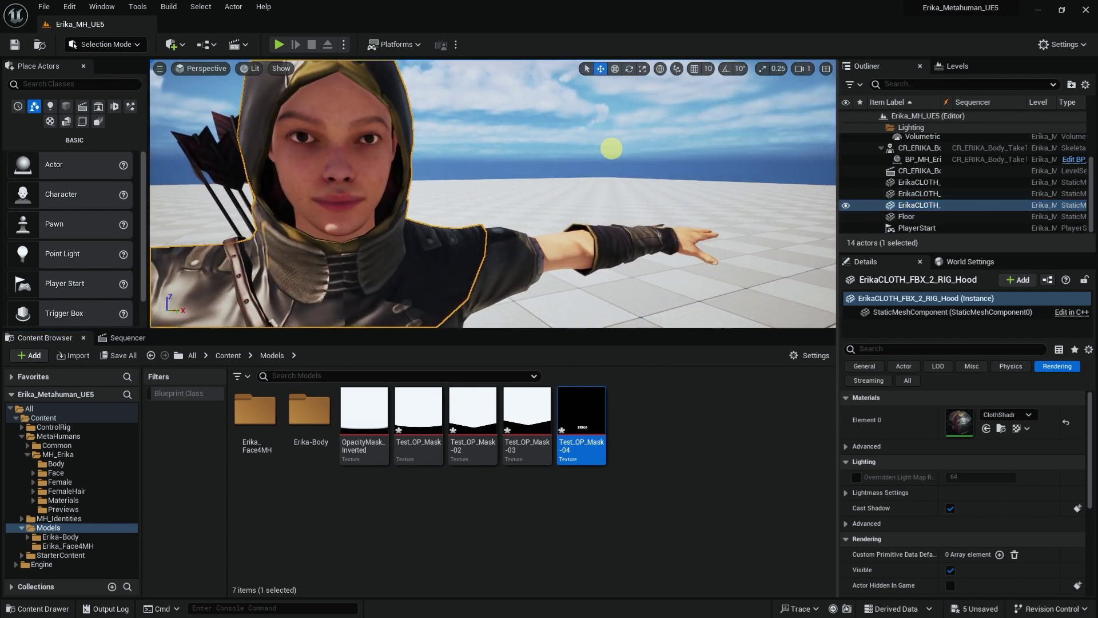
- Test the body rig by moving its hip control along the ground in the viewport
{"action": "scroll", "coordinate": [493, 194], "scroll_direction": "down", "scroll_amount": 5}
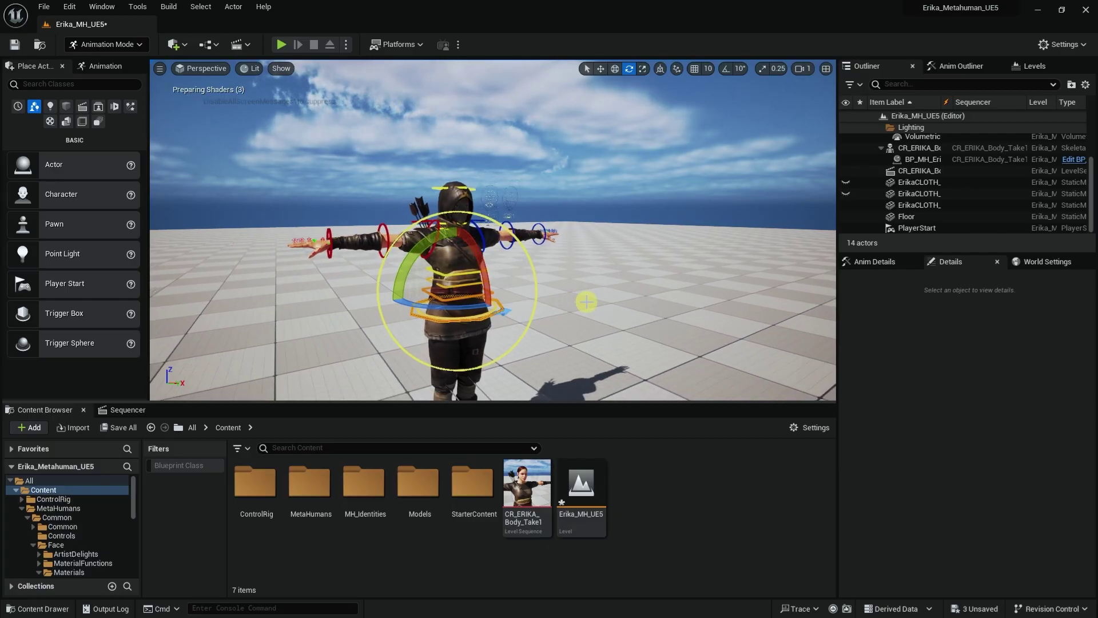
{"action": "key", "text": "w"}
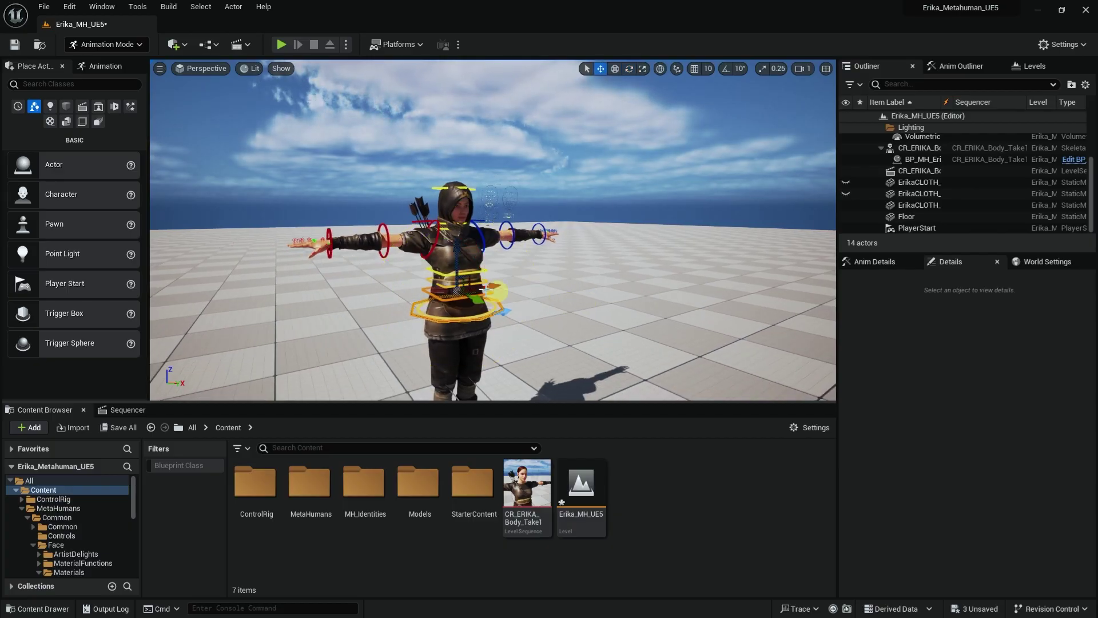
{"action": "mouse_move", "coordinate": [491, 292]}
{"action": "left_mouse_down"}
{"action": "mouse_move", "coordinate": [441, 314]}
{"action": "mouse_move", "coordinate": [492, 292]}
{"action": "mouse_move", "coordinate": [448, 314]}
{"action": "mouse_move", "coordinate": [490, 292]}
{"action": "mouse_move", "coordinate": [449, 314]}
{"action": "mouse_move", "coordinate": [473, 330]}
{"action": "mouse_move", "coordinate": [448, 314]}
{"action": "mouse_move", "coordinate": [490, 293]}
{"action": "mouse_move", "coordinate": [441, 314]}
{"action": "mouse_move", "coordinate": [470, 297]}
{"action": "left_mouse_up"}
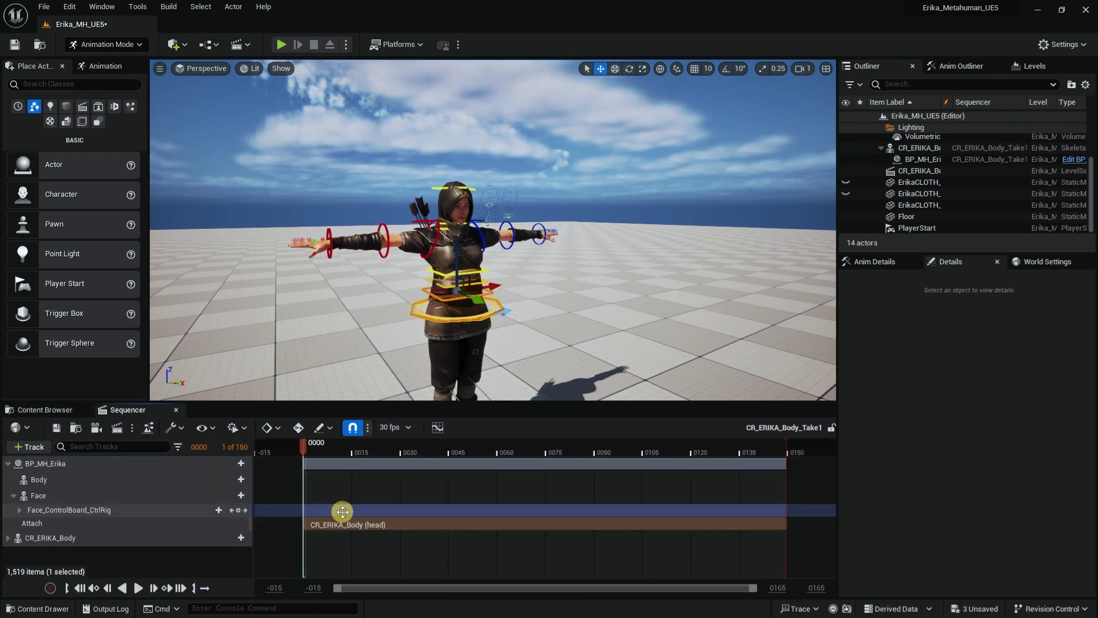
- Scrub through the CR_ERIKA_Body_Take1 sequence to frame 10 and inspect the head Attach section's extent
{"action": "left_click", "coordinate": [660, 450]}
{"action": "left_click_drag", "start_coordinate": [457, 451], "coordinate": [439, 451]}
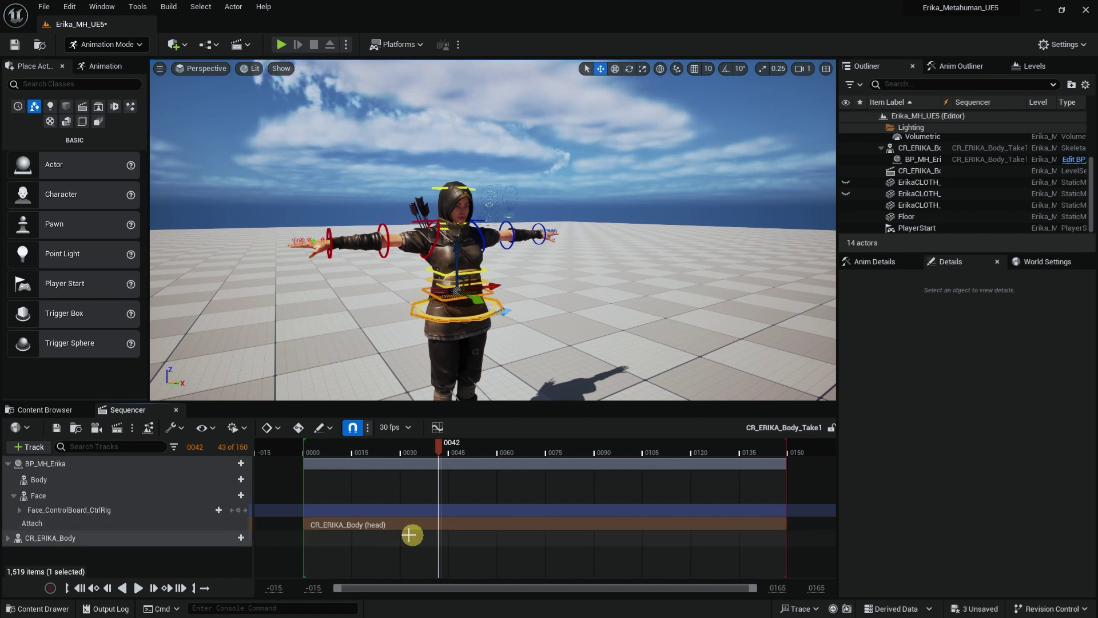
{"action": "left_click_drag", "start_coordinate": [404, 452], "coordinate": [571, 479]}
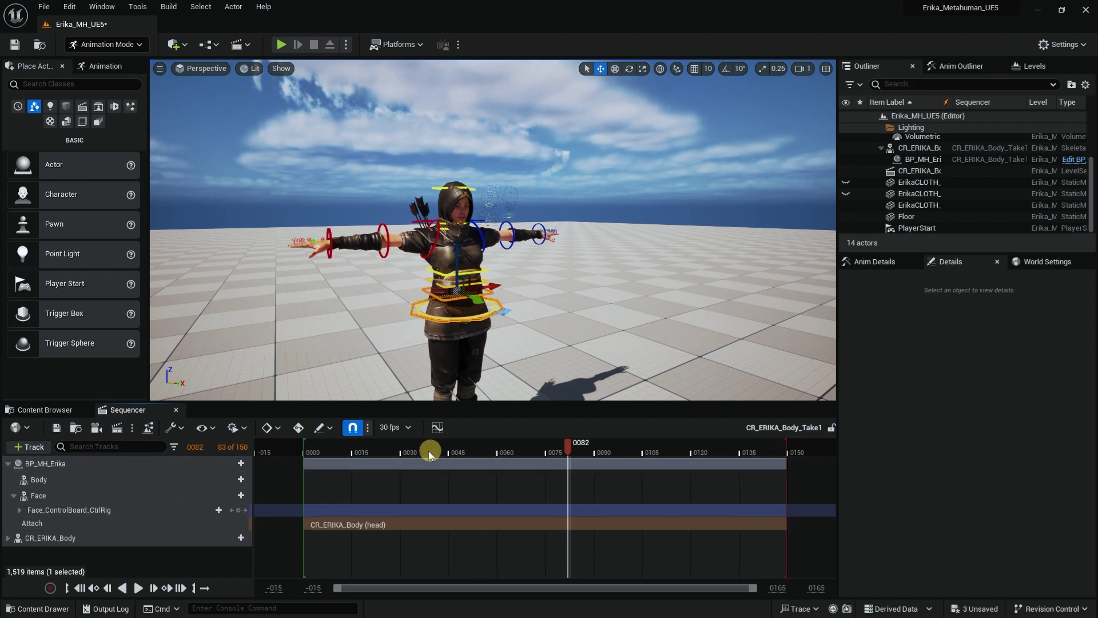
{"action": "left_click_drag", "start_coordinate": [421, 450], "coordinate": [355, 458]}
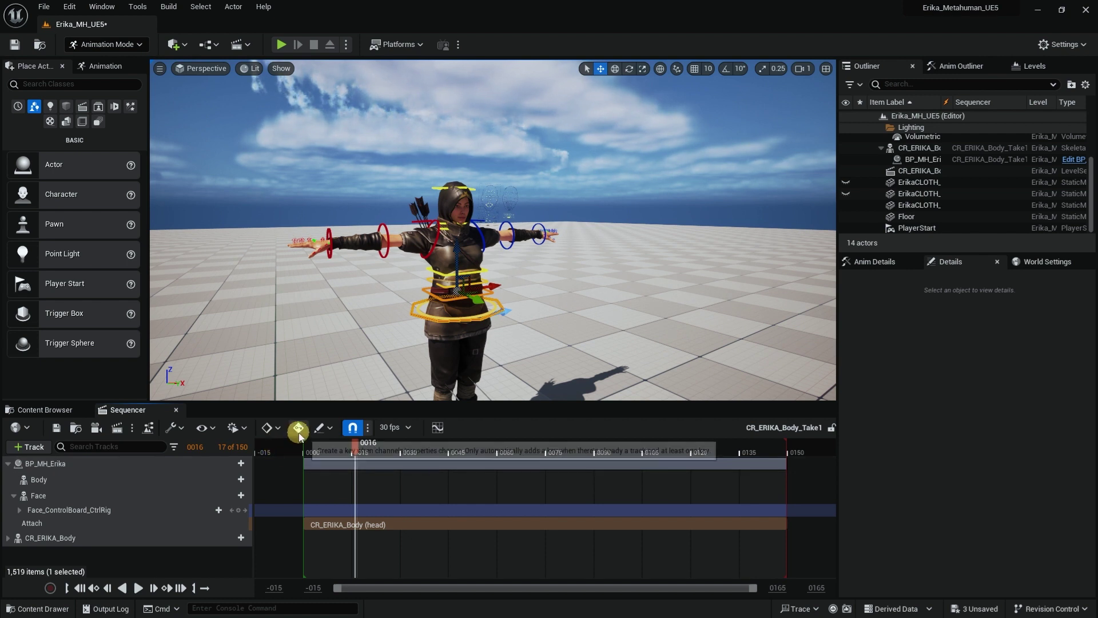
{"action": "mouse_move", "coordinate": [325, 454]}
{"action": "left_mouse_down"}
{"action": "mouse_move", "coordinate": [307, 452]}
{"action": "mouse_move", "coordinate": [339, 456]}
{"action": "left_mouse_up"}
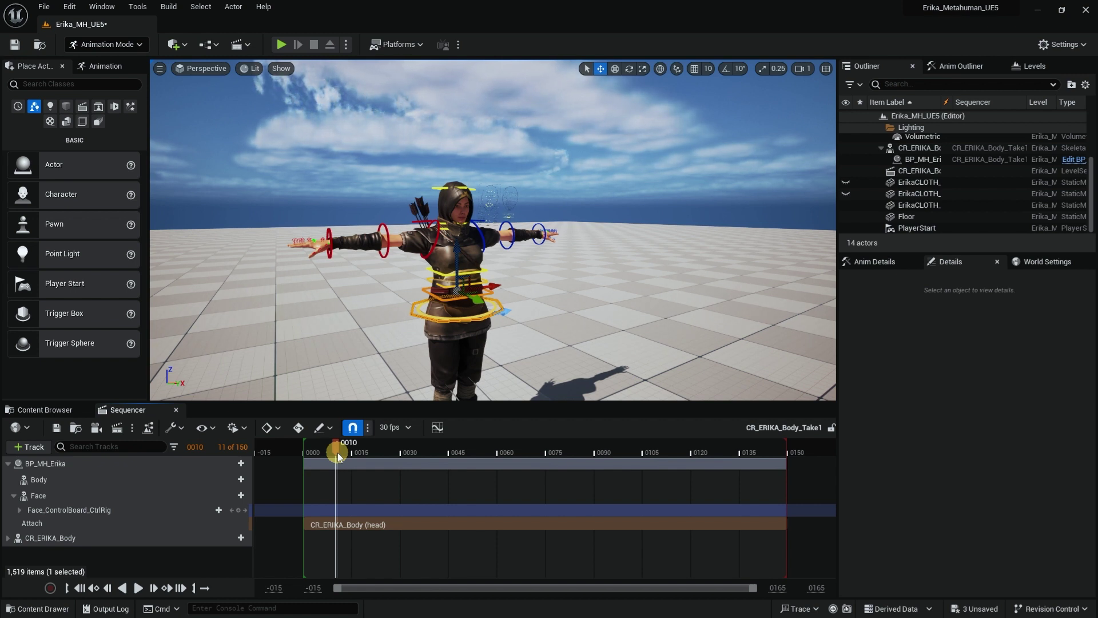
{"action": "left_click", "coordinate": [369, 524]}
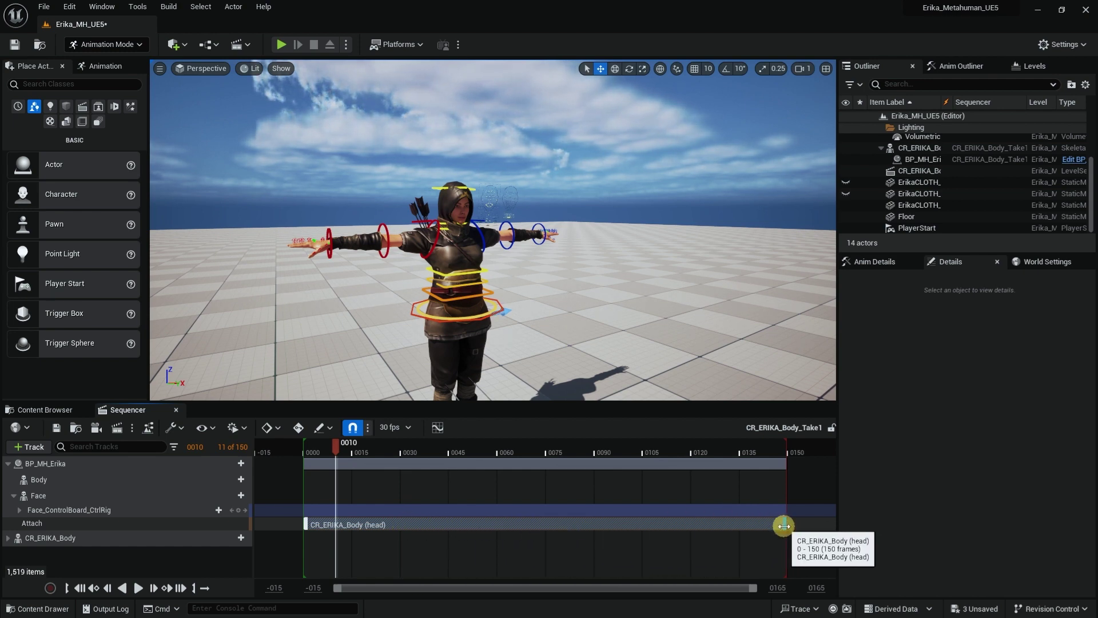
- Save the level and all modified assets
{"action": "left_click", "coordinate": [44, 6]}
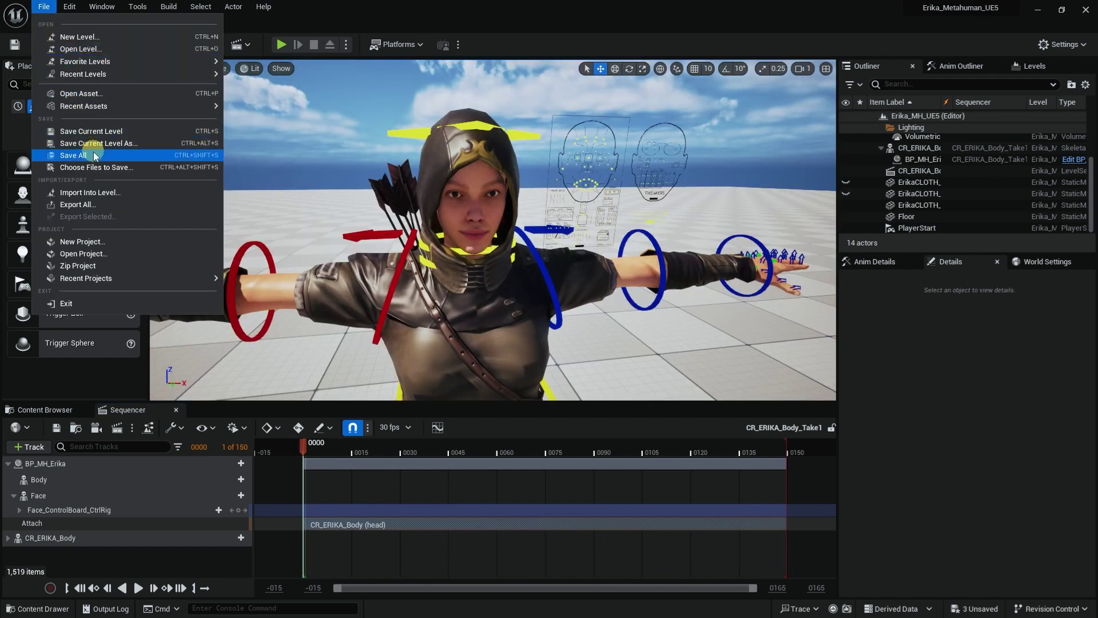
{"action": "left_click", "coordinate": [94, 152]}
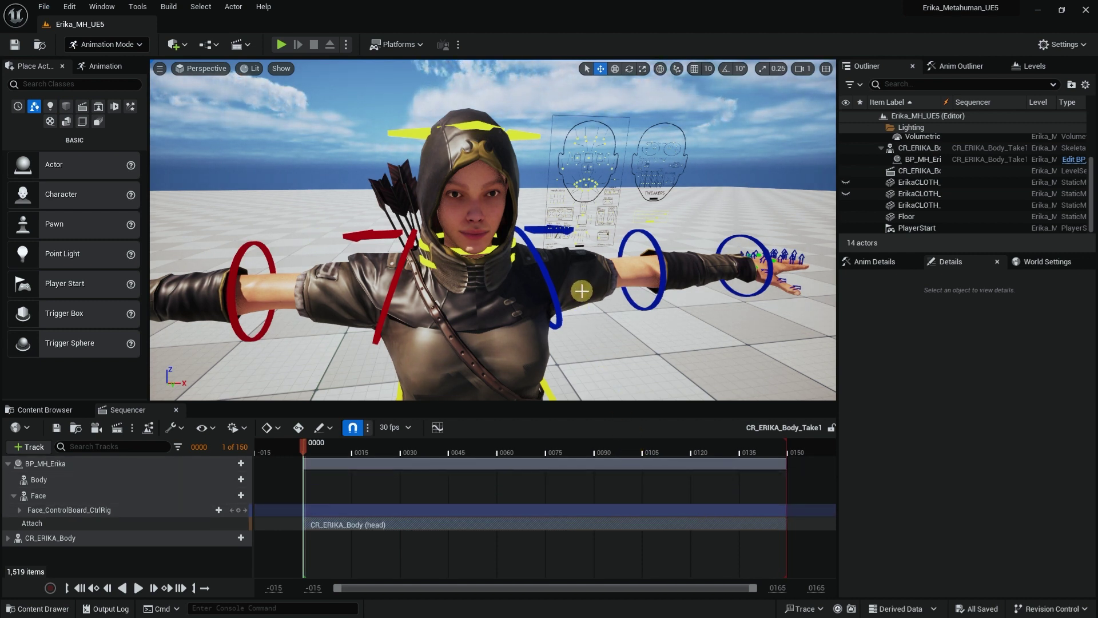
{"action": "scroll", "coordinate": [576, 288], "scroll_direction": "down", "scroll_amount": 5}
{"action": "mouse_move", "coordinate": [581, 290]}
{"action": "left_mouse_down", "text": "alt"}
{"action": "mouse_move", "coordinate": [535, 295]}
{"action": "mouse_move", "coordinate": [572, 292]}
{"action": "left_mouse_up", "text": "alt"}
{"action": "scroll", "coordinate": [577, 289], "scroll_direction": "up", "scroll_amount": 4}
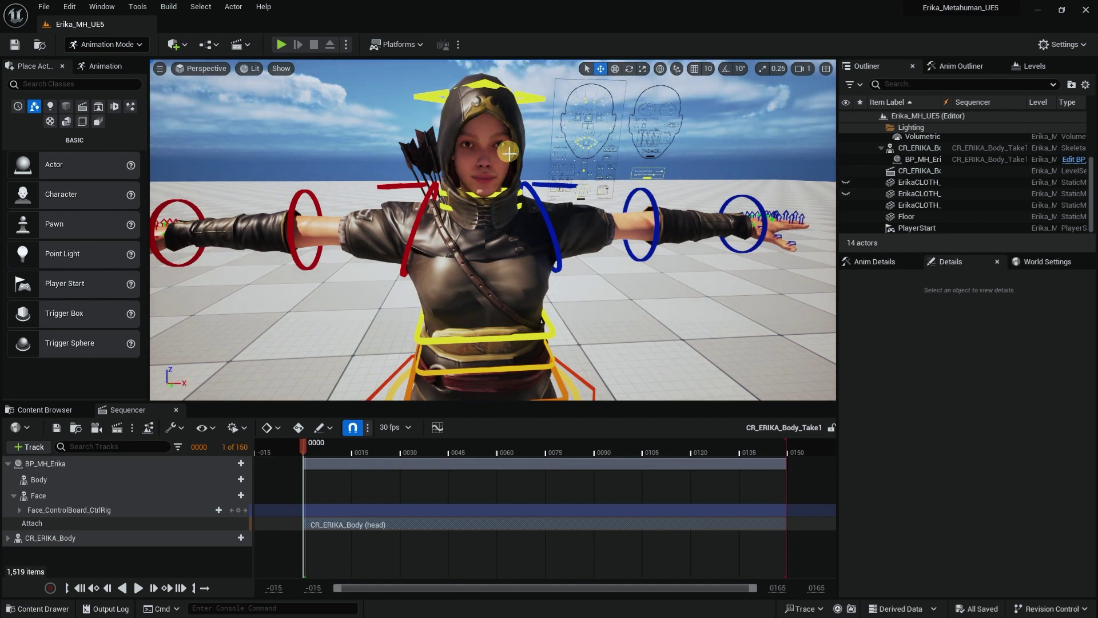
{"action": "left_click_drag", "start_coordinate": [516, 260], "coordinate": [480, 263], "text": "alt"}
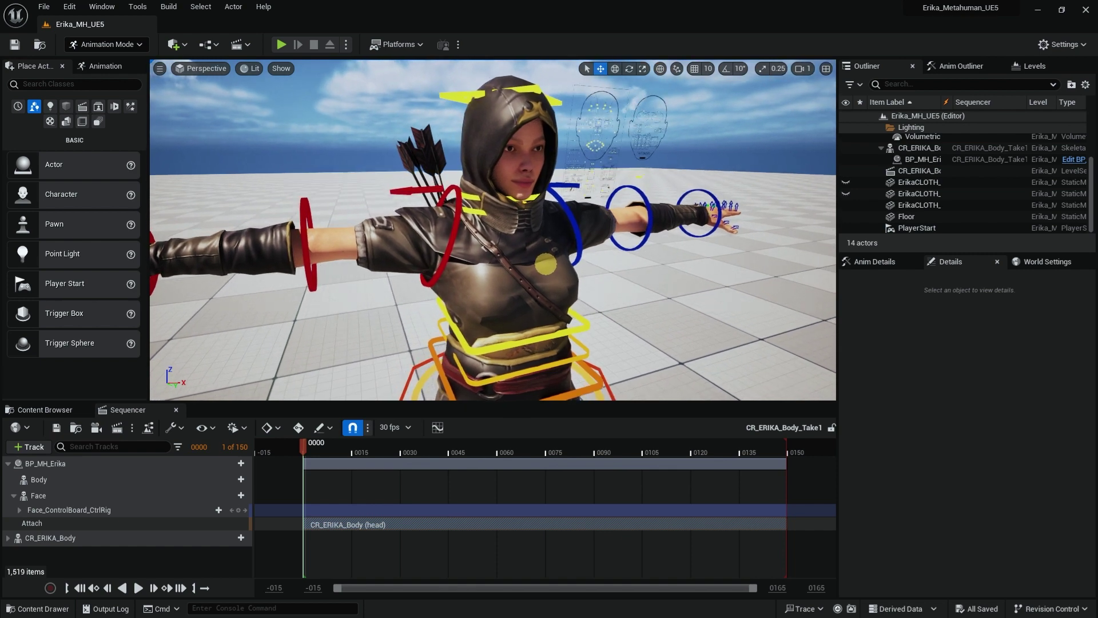